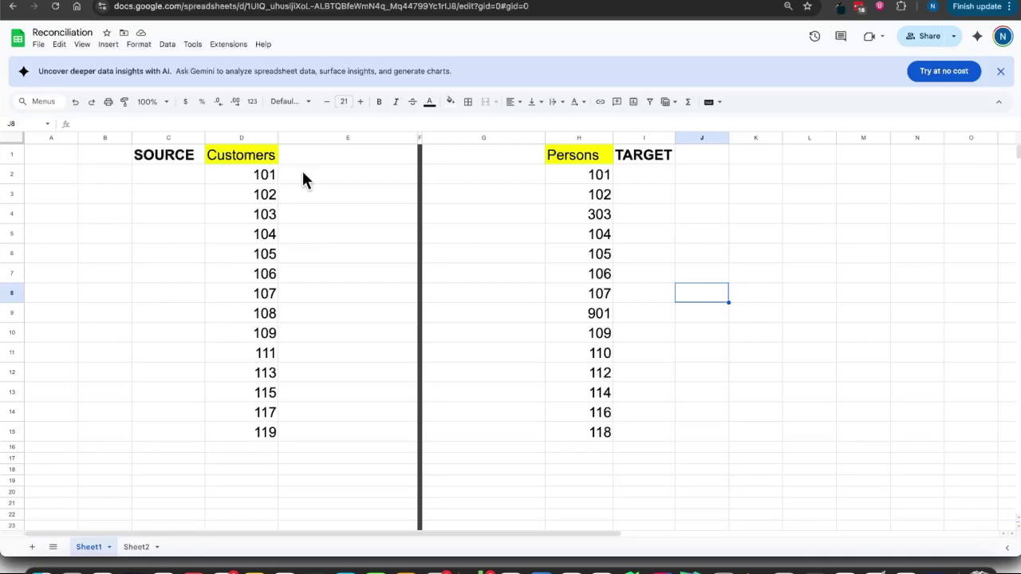
Step: Examine the source Customers IDs in column D and the target Persons IDs in column H
left_click(252, 159)
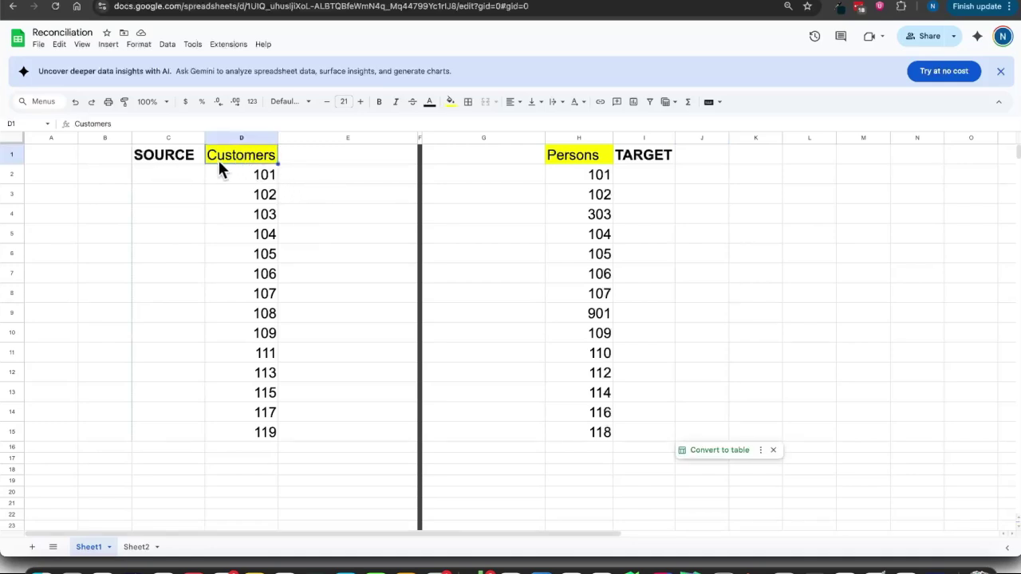
left_click(247, 138)
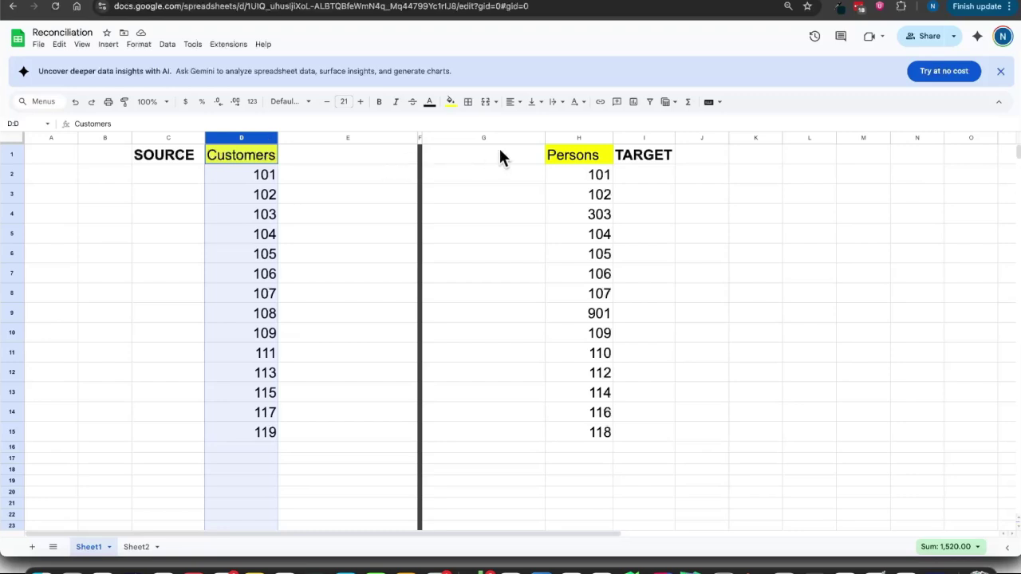
left_click(580, 137)
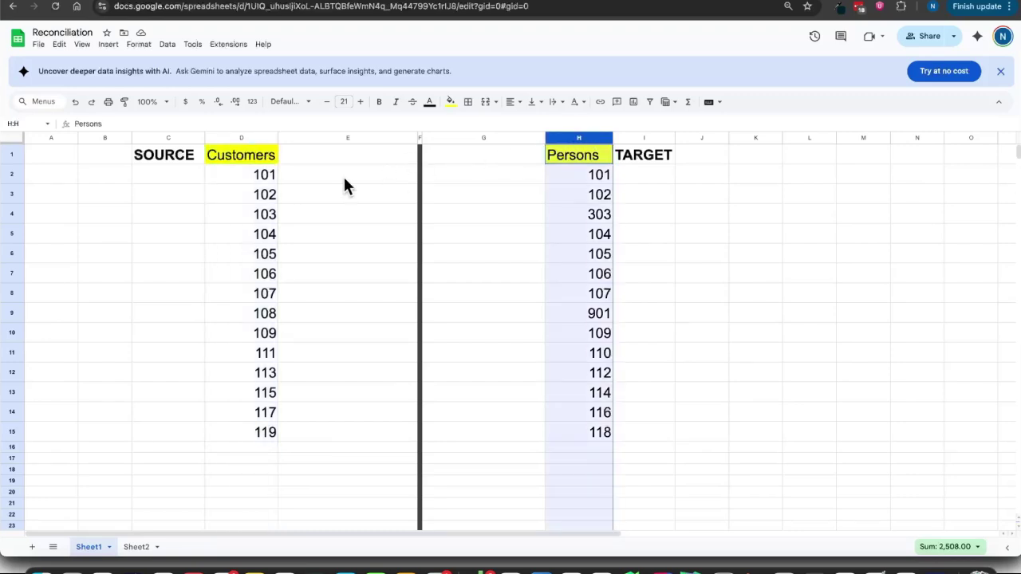
left_click(250, 157)
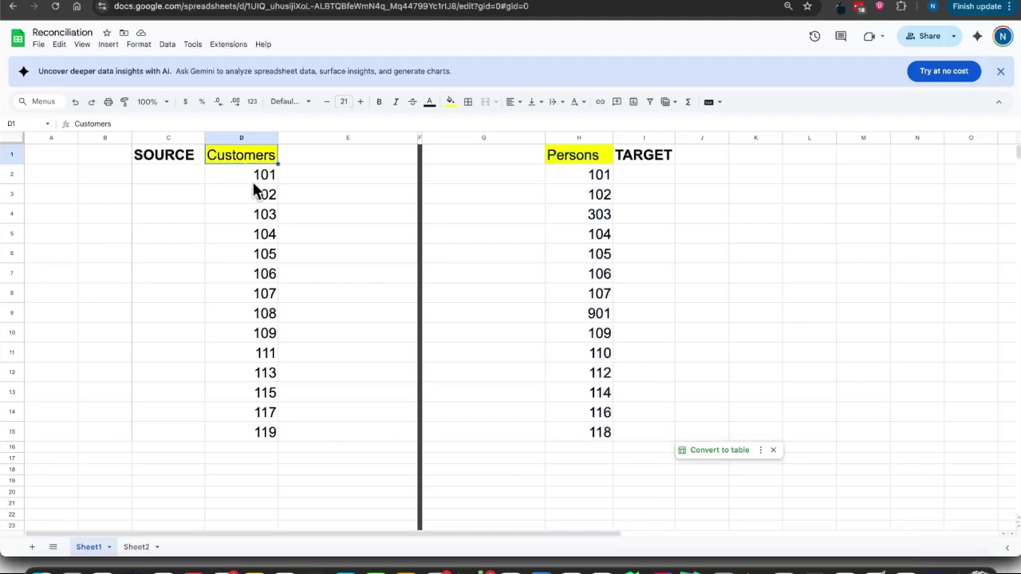
left_click(249, 177)
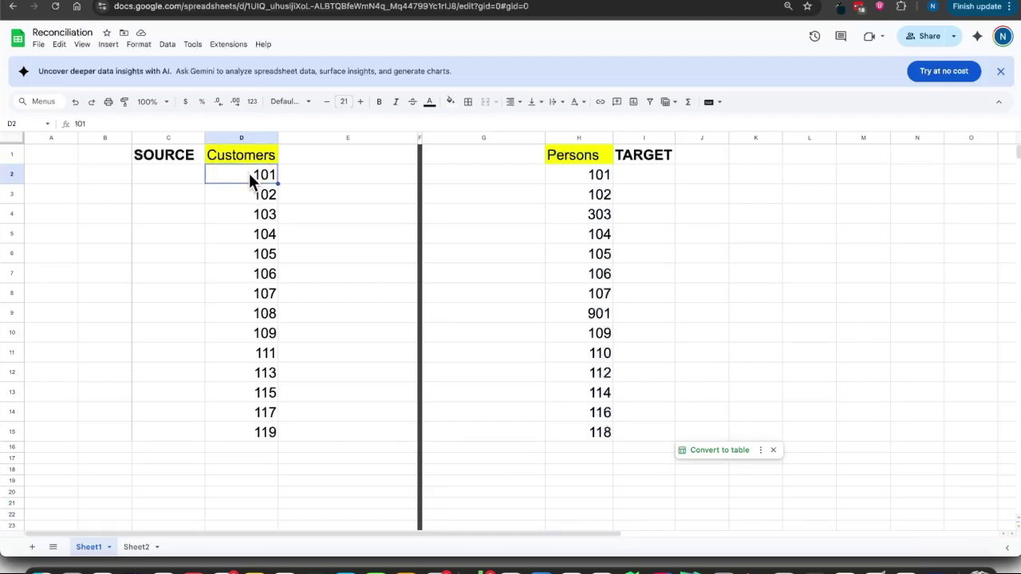
left_click_drag(248, 171, 252, 274)
left_click_drag(245, 167, 239, 323)
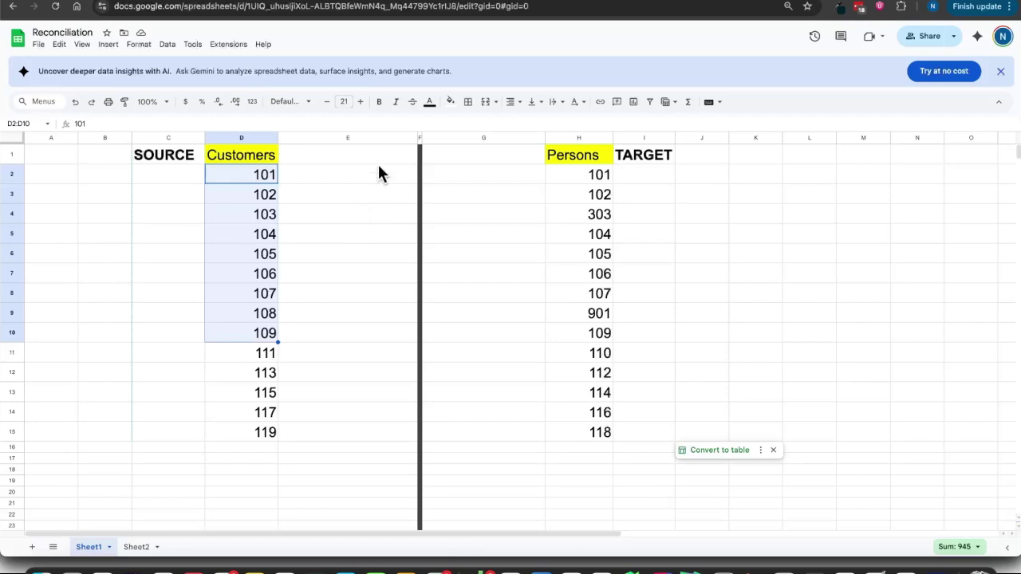
left_click(580, 136)
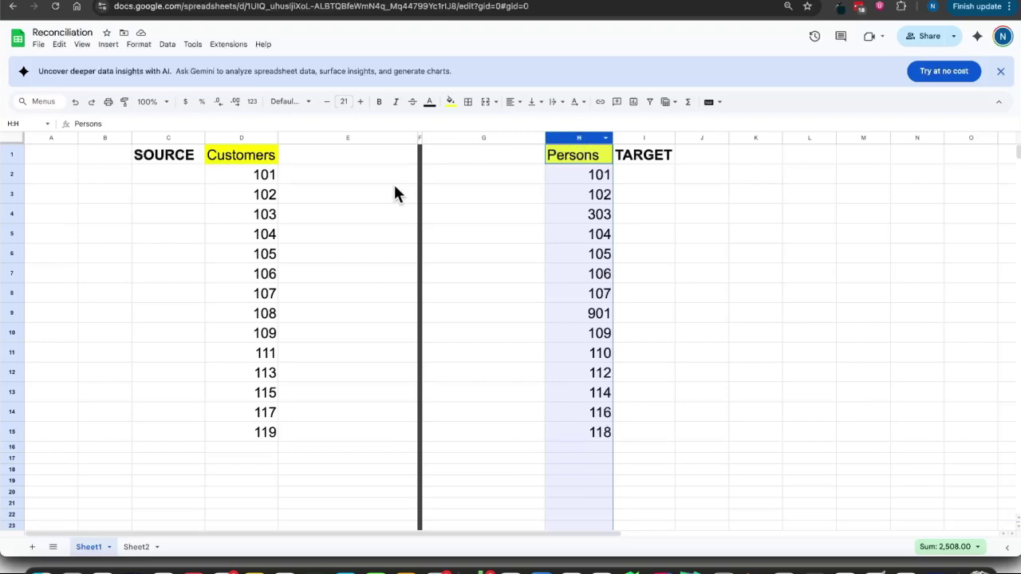
left_click(251, 173)
left_click(604, 177)
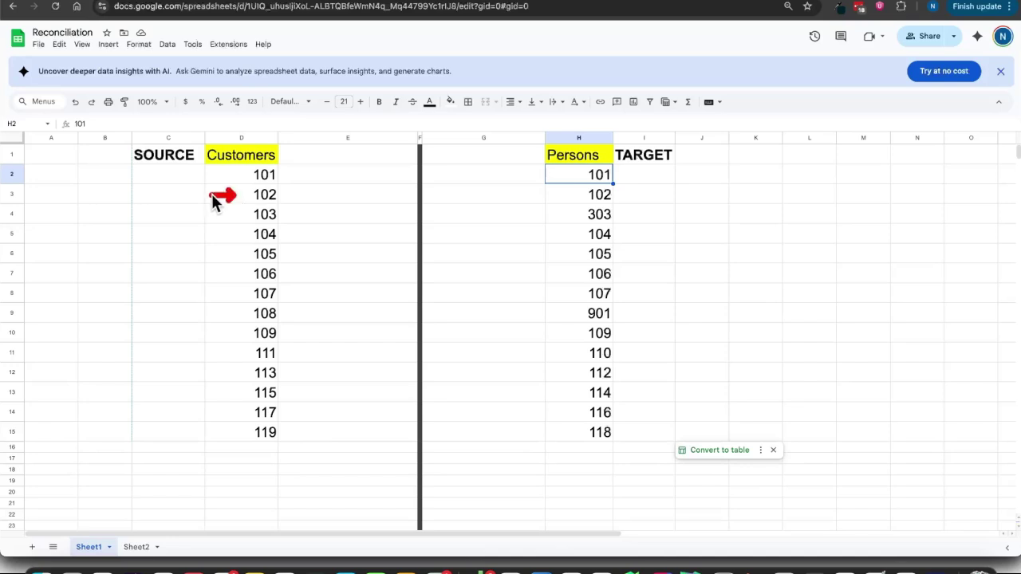
Step: Compare the first three Customers IDs with the Persons IDs in the same rows
left_click_drag(212, 200, 126, 194)
left_click_drag(619, 193, 747, 193)
left_click_drag(284, 192, 373, 197)
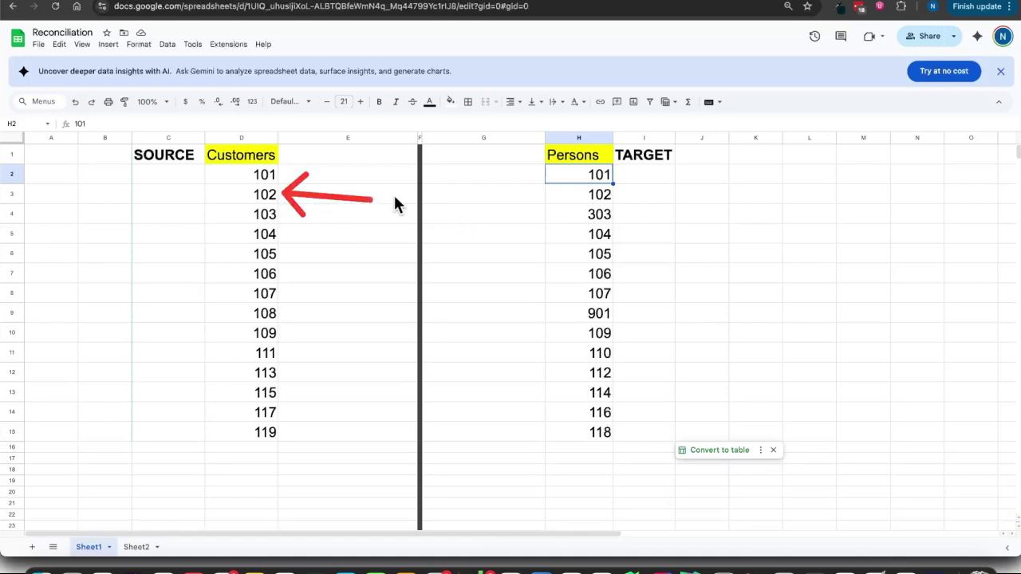
left_click_drag(578, 196, 464, 205)
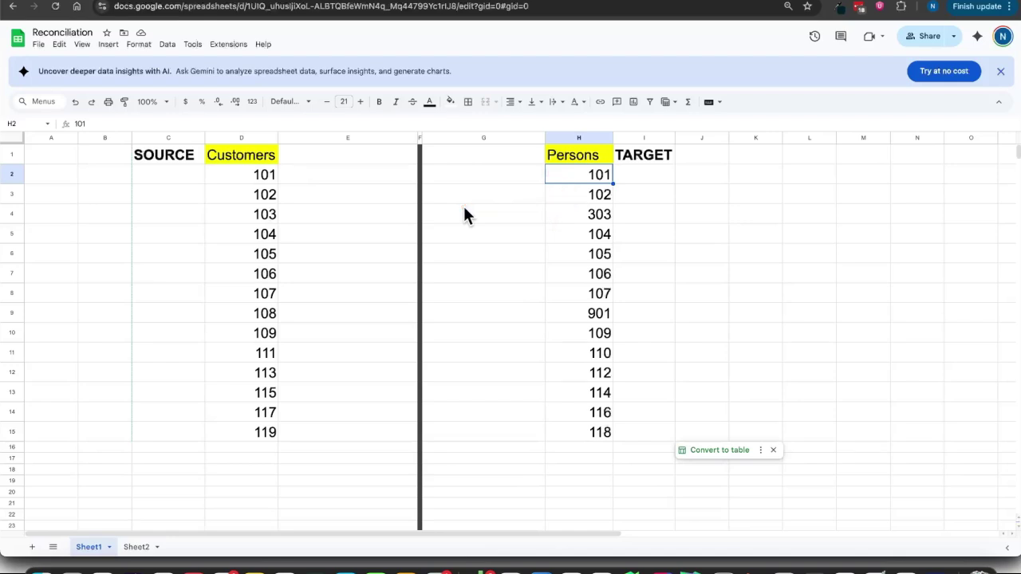
left_click_drag(280, 173, 374, 172)
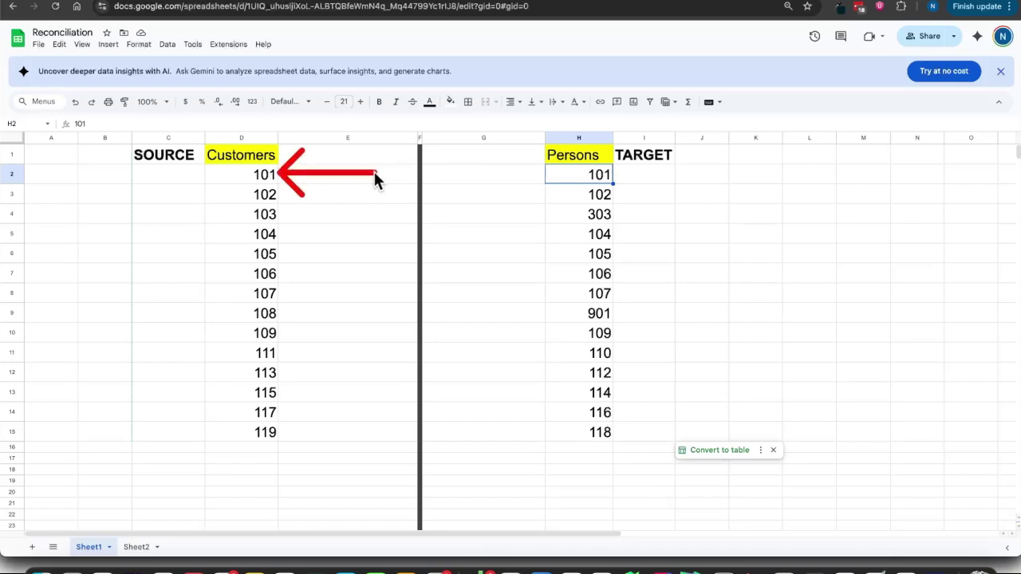
left_click_drag(536, 174, 458, 174)
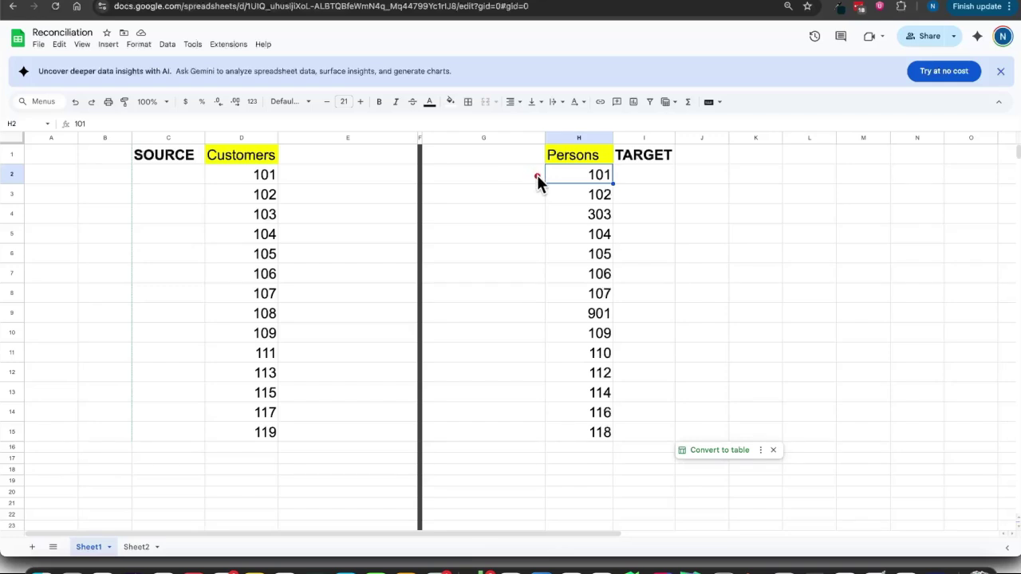
left_click_drag(537, 175, 461, 175)
left_click_drag(288, 213, 376, 215)
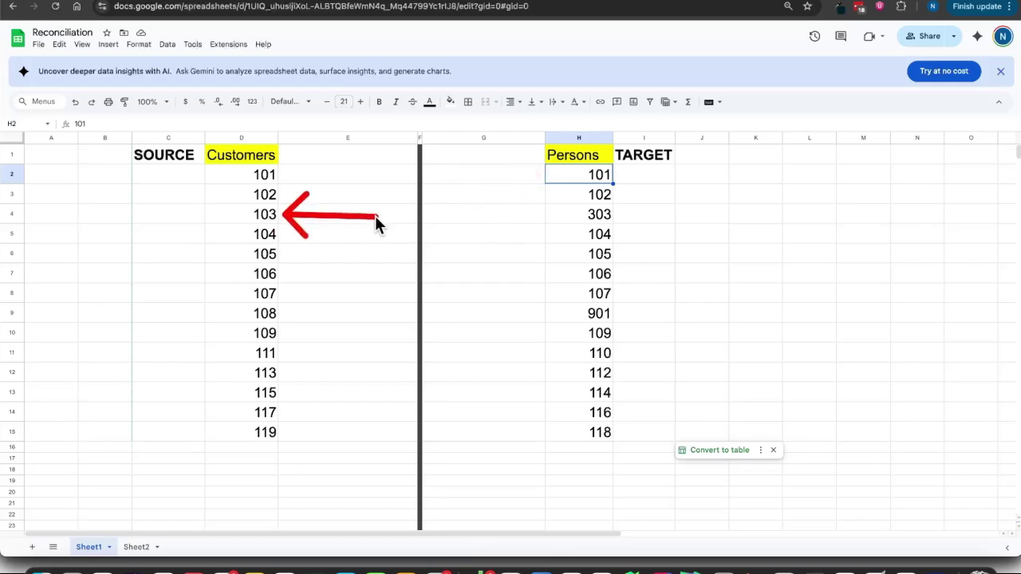
left_click_drag(569, 212, 460, 211)
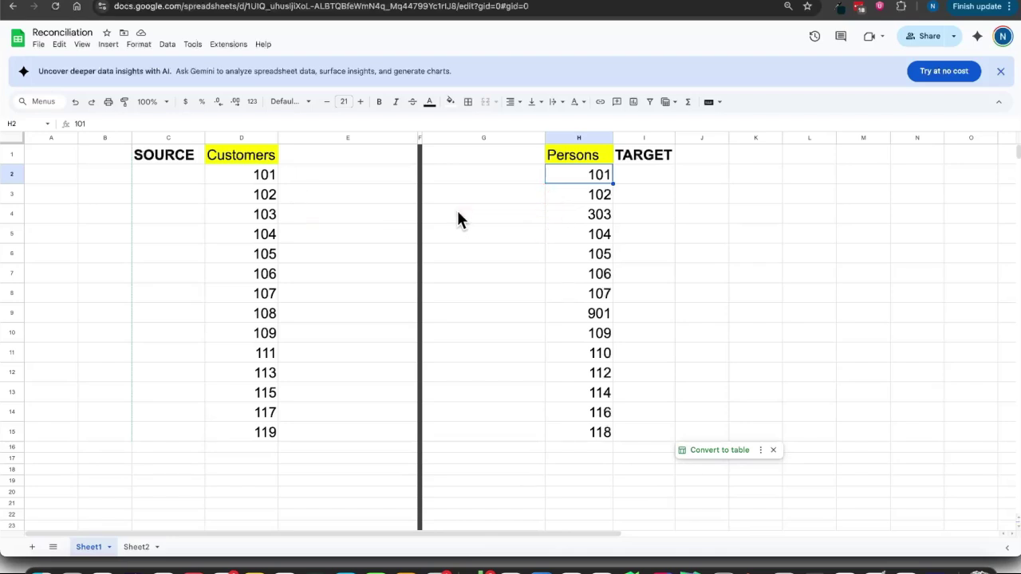
mouse_move(562, 209)
left_mouse_down()
mouse_move(454, 217)
mouse_move(439, 200)
left_mouse_up()
Step: Switch to the PowerPoint slide show, advance to the VLOOKUP slide and exit the show
key("super+Tab")
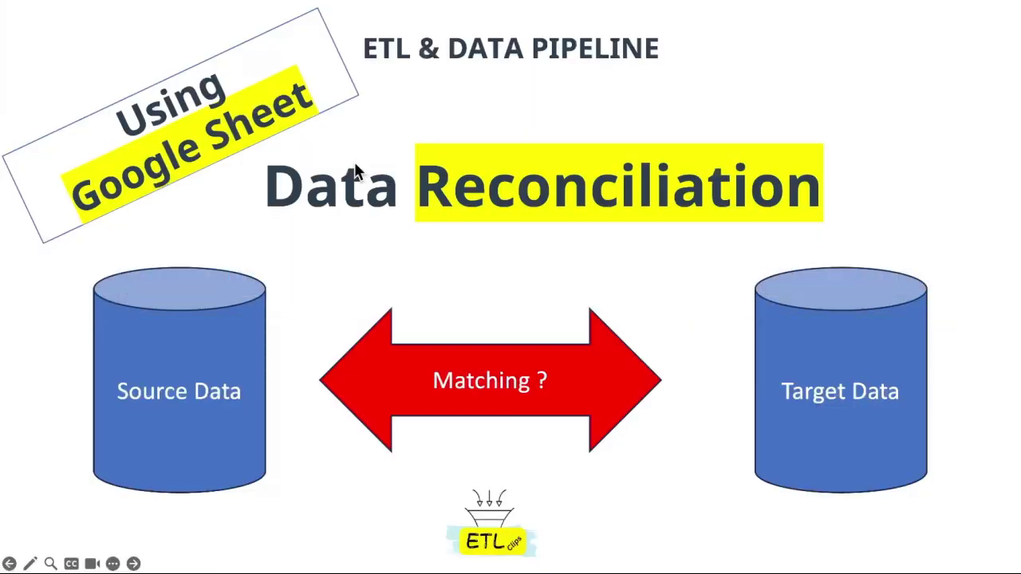
key("Right")
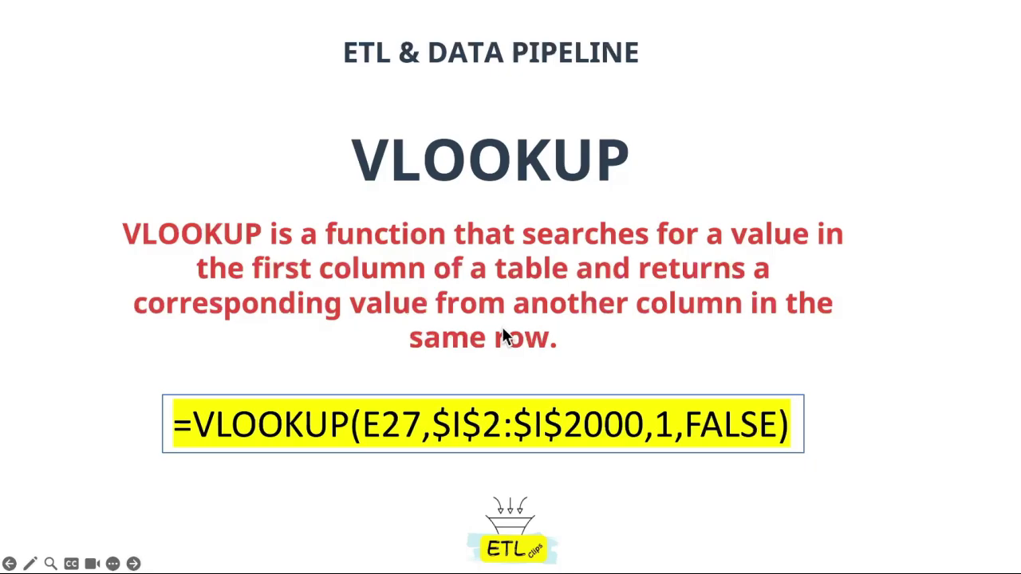
key("super+Tab")
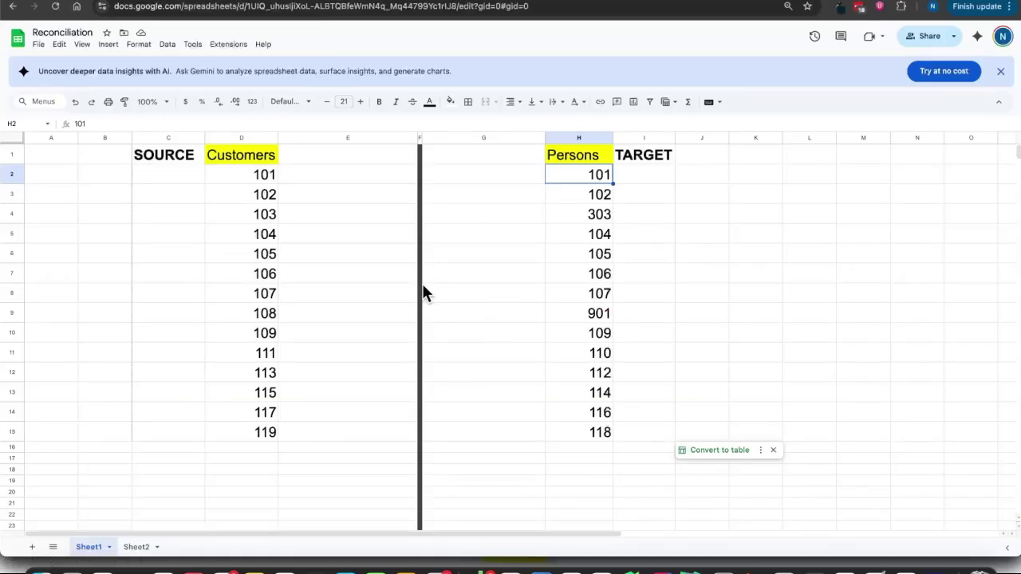
key("super+Tab")
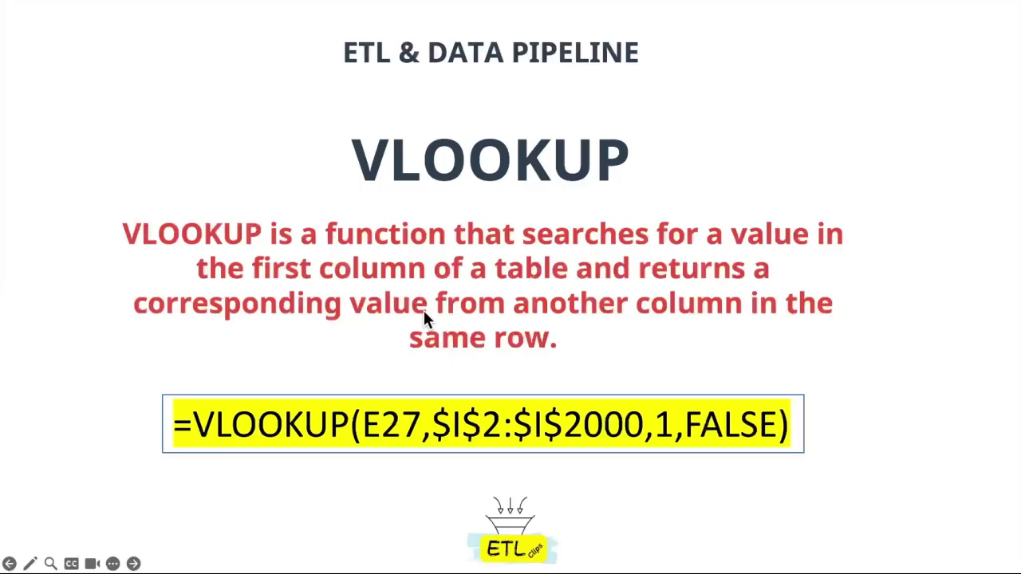
left_click(435, 420)
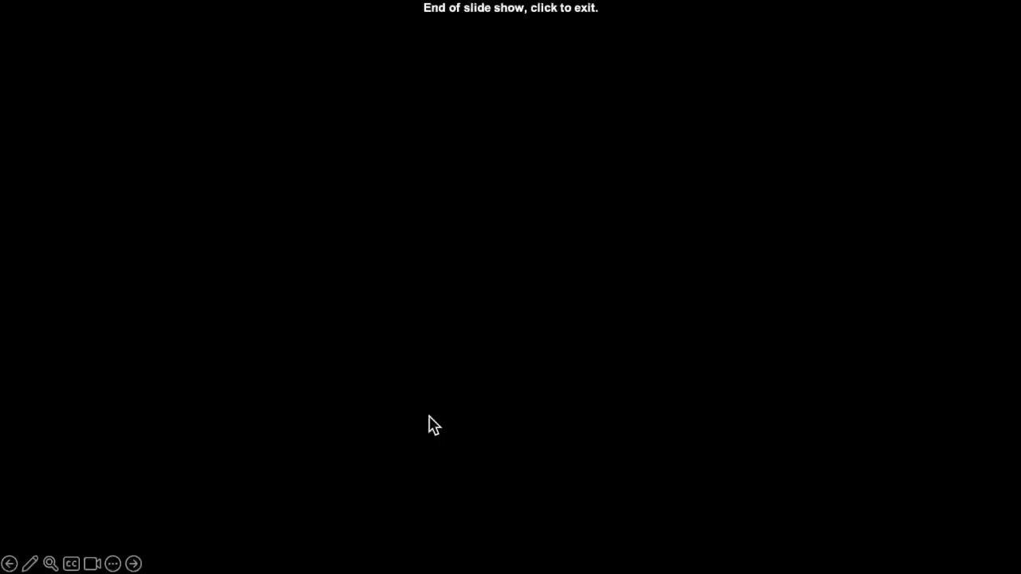
left_click(431, 425)
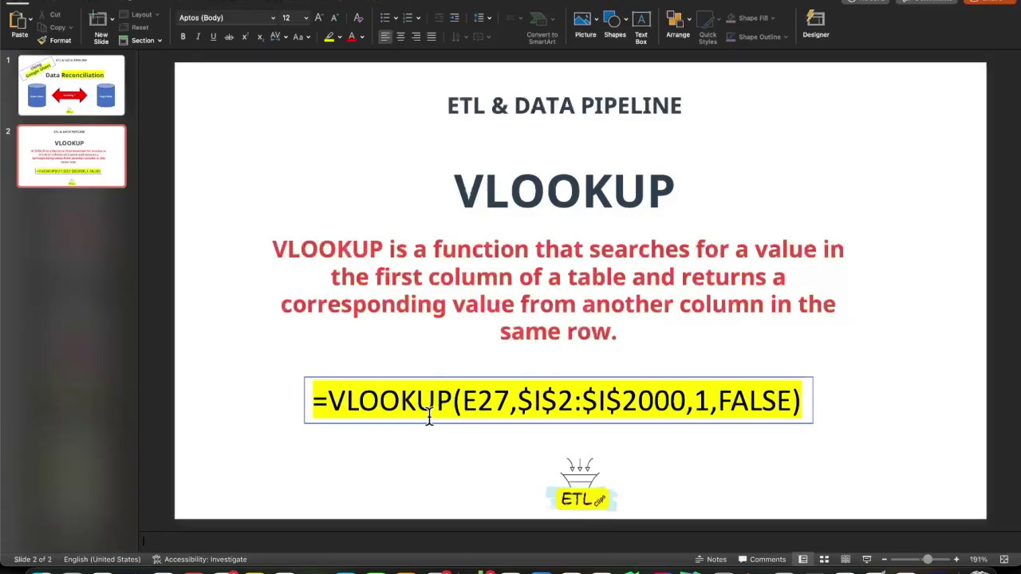
Step: Copy the formula =VLOOKUP(E27,$I$2:$I$2000,1,FALSE) from the VLOOKUP slide
left_click(313, 398)
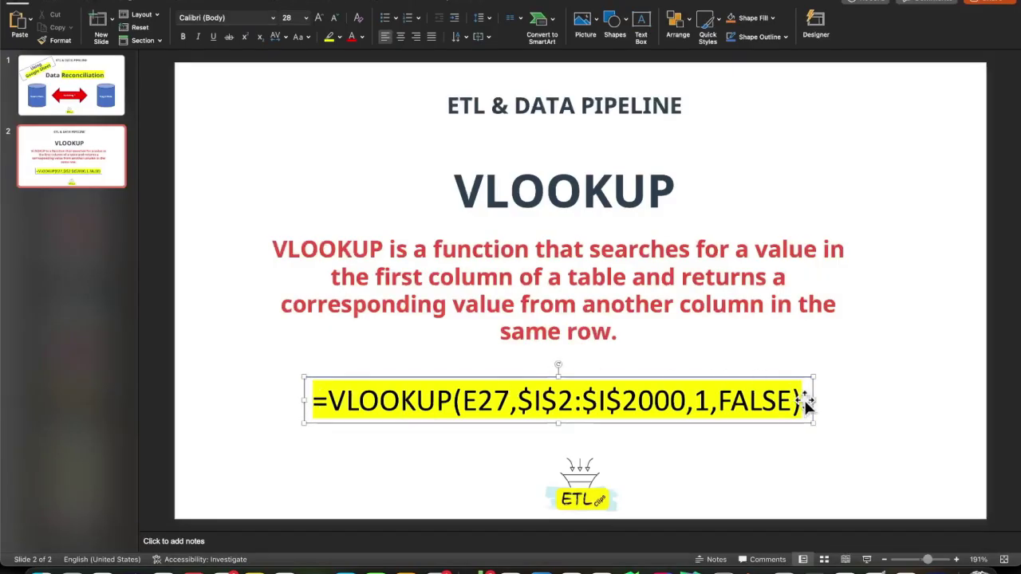
triple_click(708, 398)
key("super+c")
Step: Switch back to the Reconciliation spreadsheet and check the Customers IDs against the Persons range H2:H15
key("super+Tab")
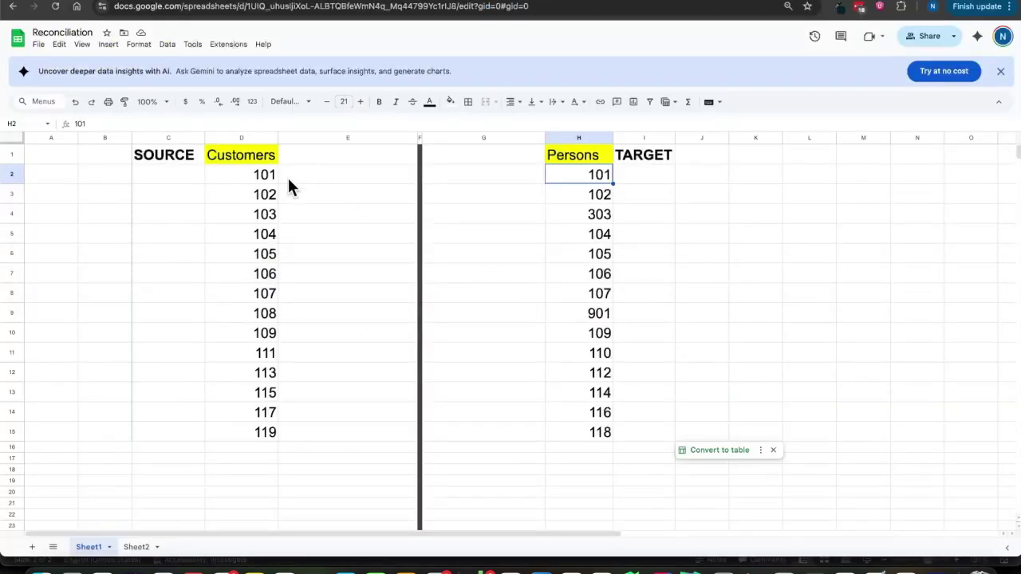
left_click(263, 177)
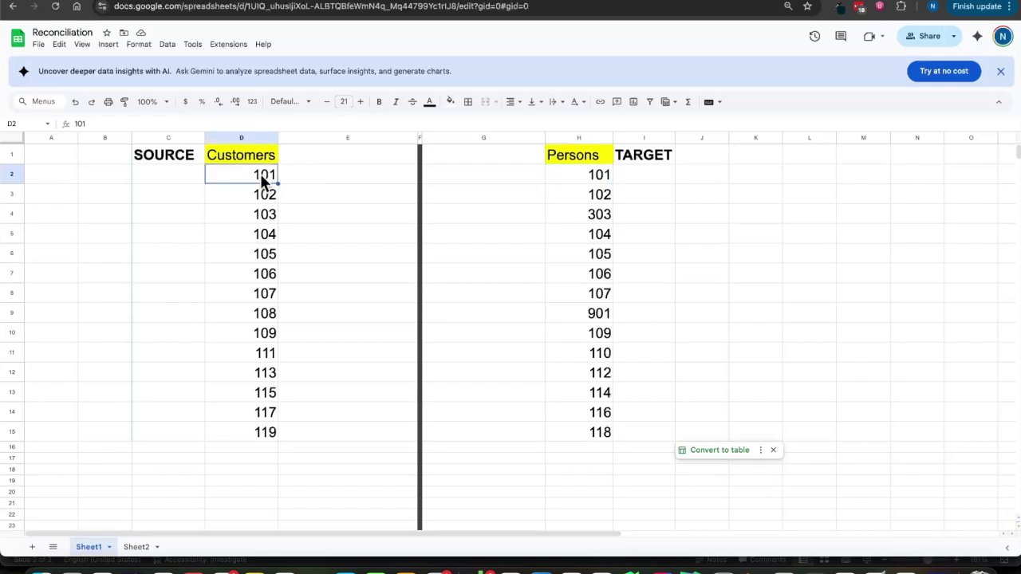
left_click_drag(580, 177, 585, 437)
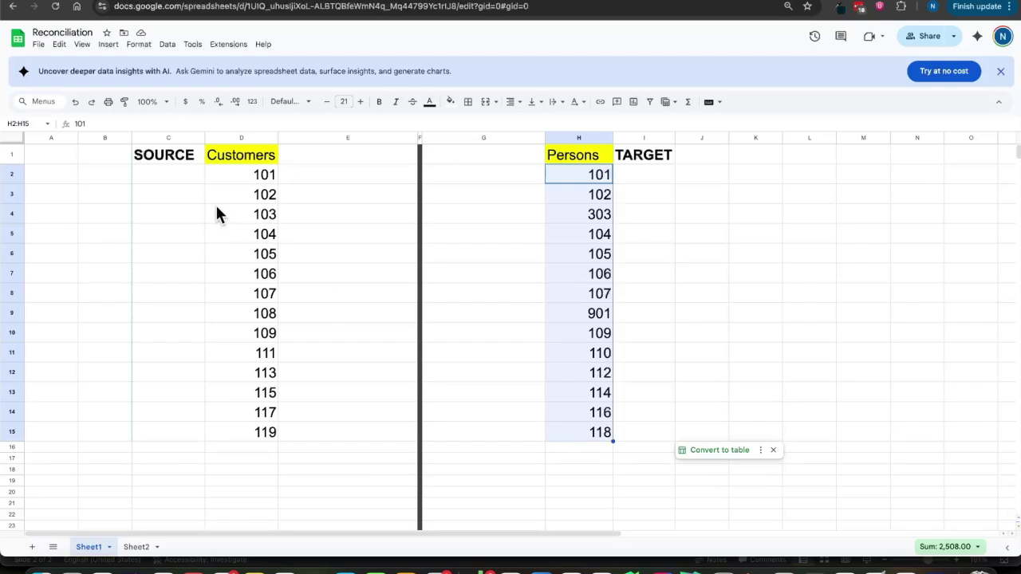
left_click(237, 195)
left_click_drag(583, 174, 576, 432)
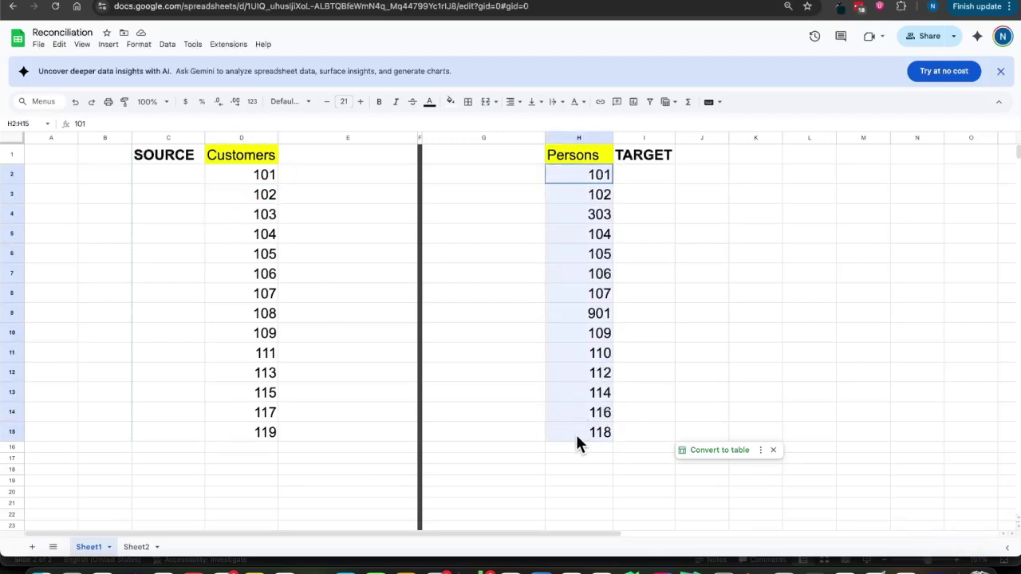
Step: Paste the copied VLOOKUP formula into cell E2, beside the first customer ID
left_click(346, 190)
left_click(354, 167)
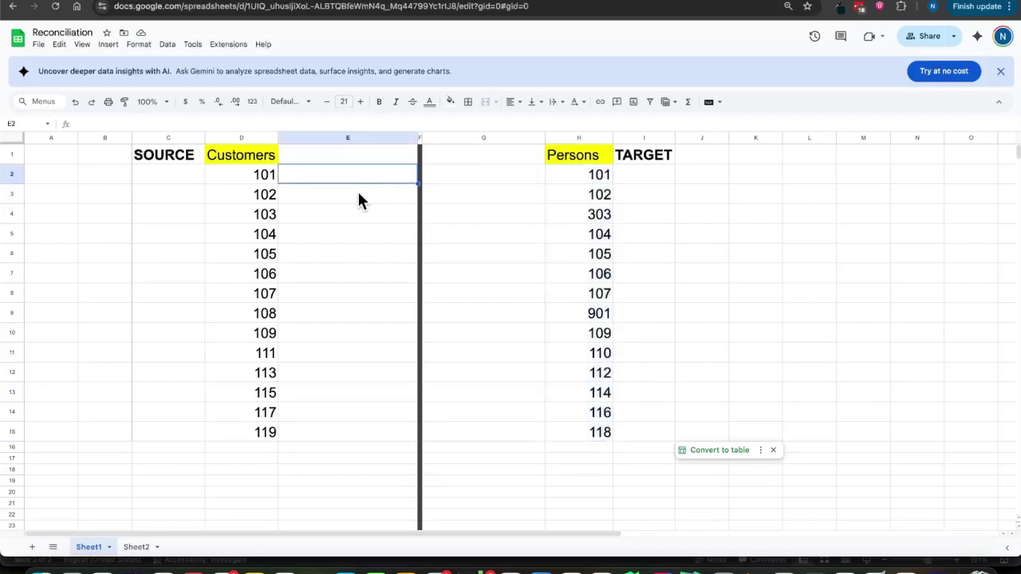
left_click(358, 198)
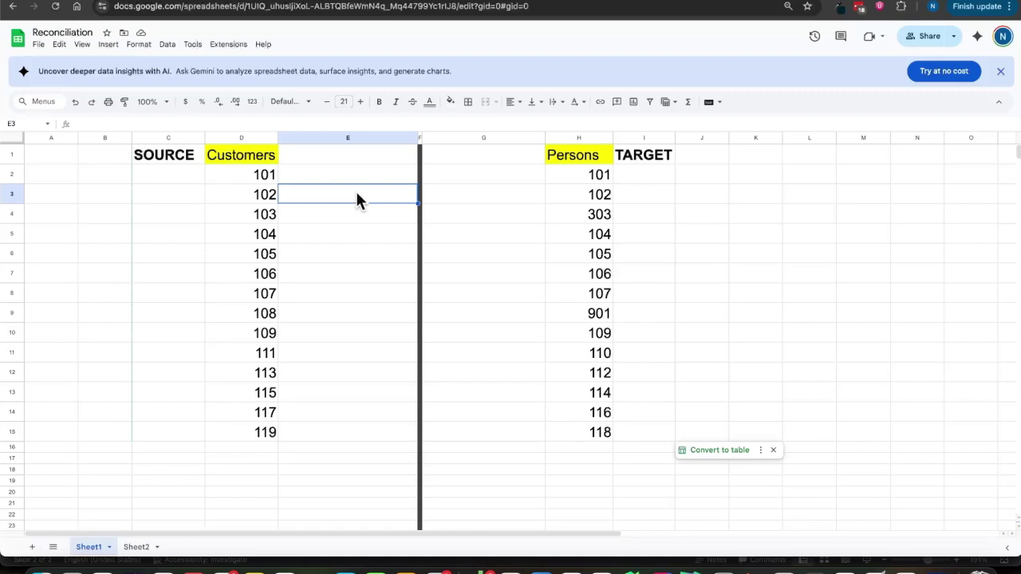
double_click(344, 173)
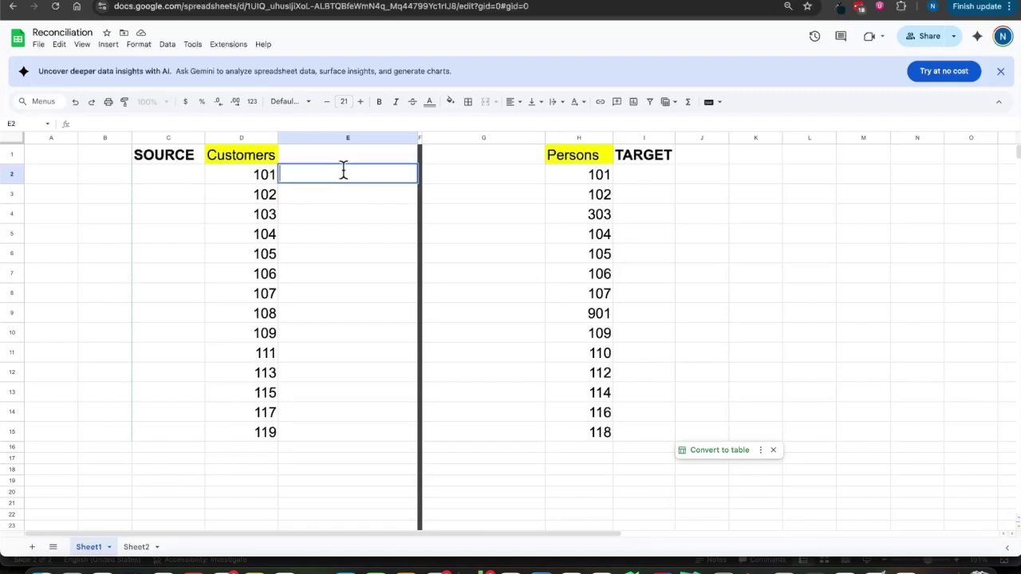
key("super+v")
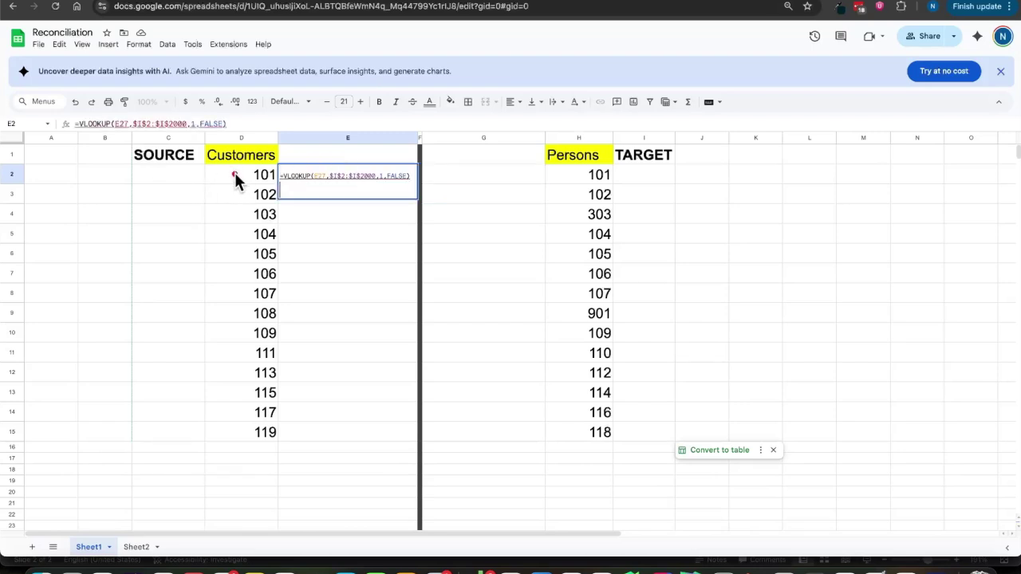
Step: Set the search key of the VLOOKUP formula in E2 to D2
left_click_drag(235, 174, 158, 176)
left_click_drag(248, 133, 285, 97)
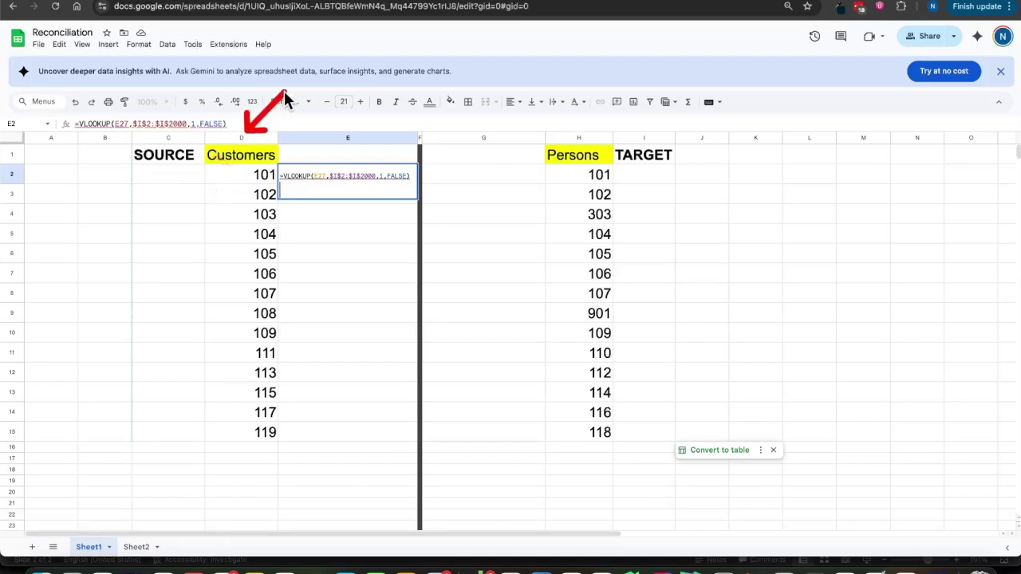
left_click_drag(30, 173, 96, 174)
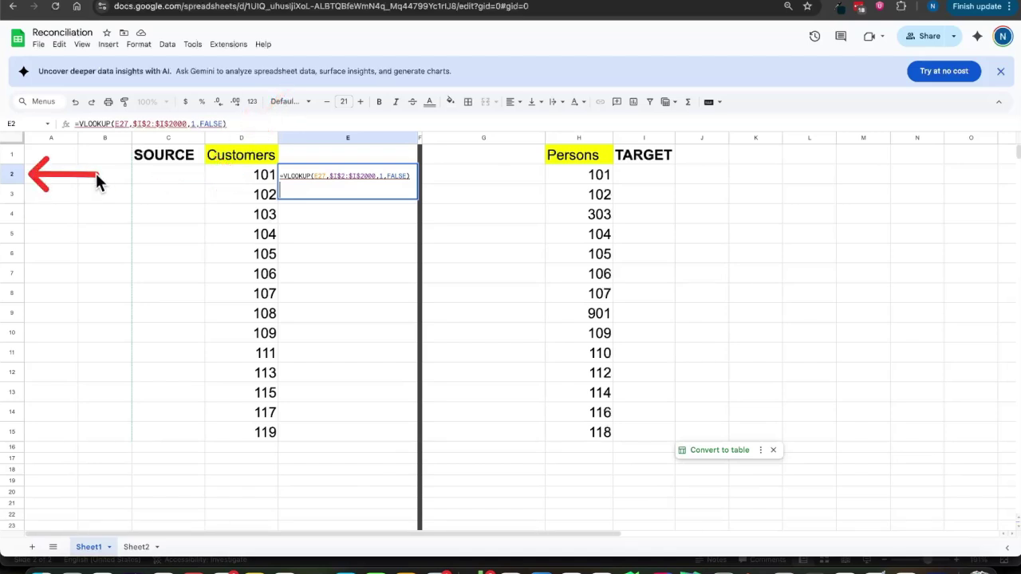
left_click(127, 125)
key("BackSpace")
key("BackSpace")
key("BackSpace")
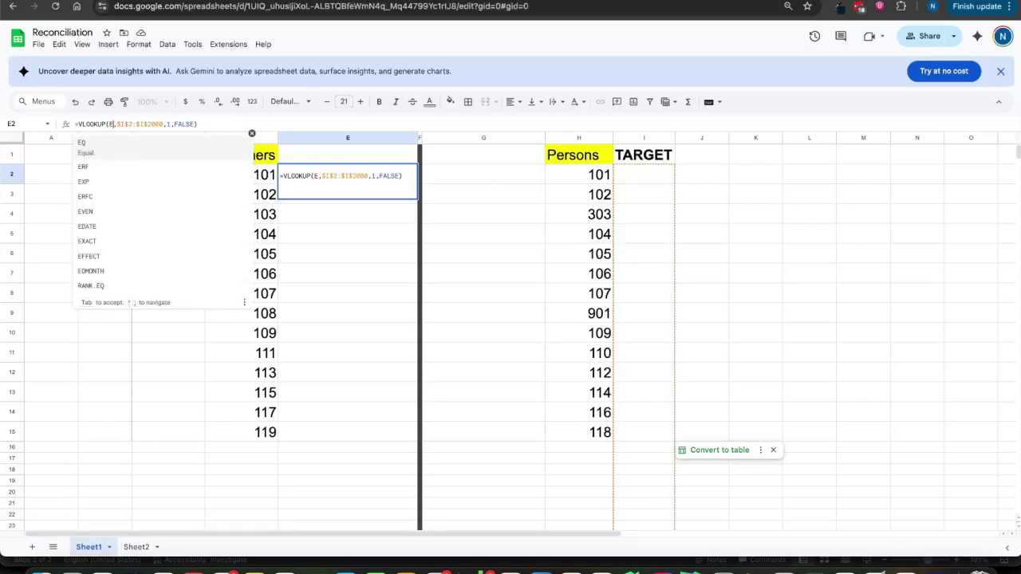
type("D2")
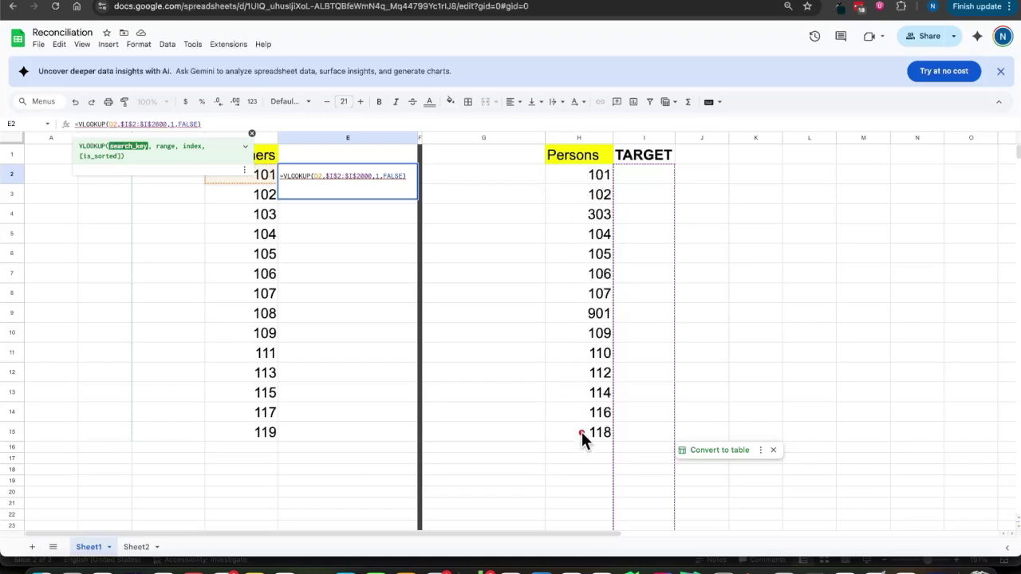
left_click_drag(581, 432, 539, 431)
left_click_drag(577, 175, 547, 182)
left_click_drag(585, 136, 635, 86)
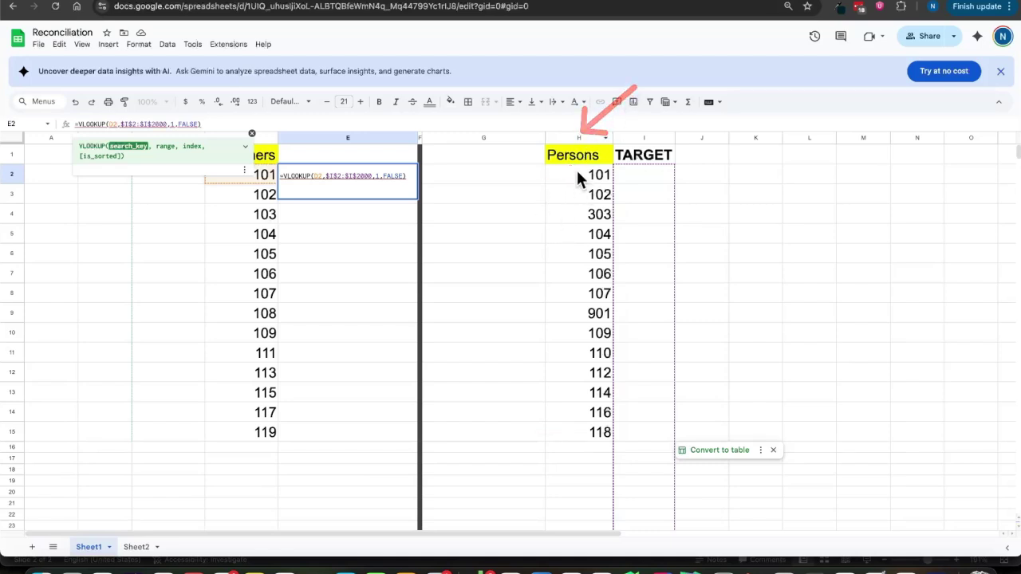
left_click_drag(579, 171, 521, 202)
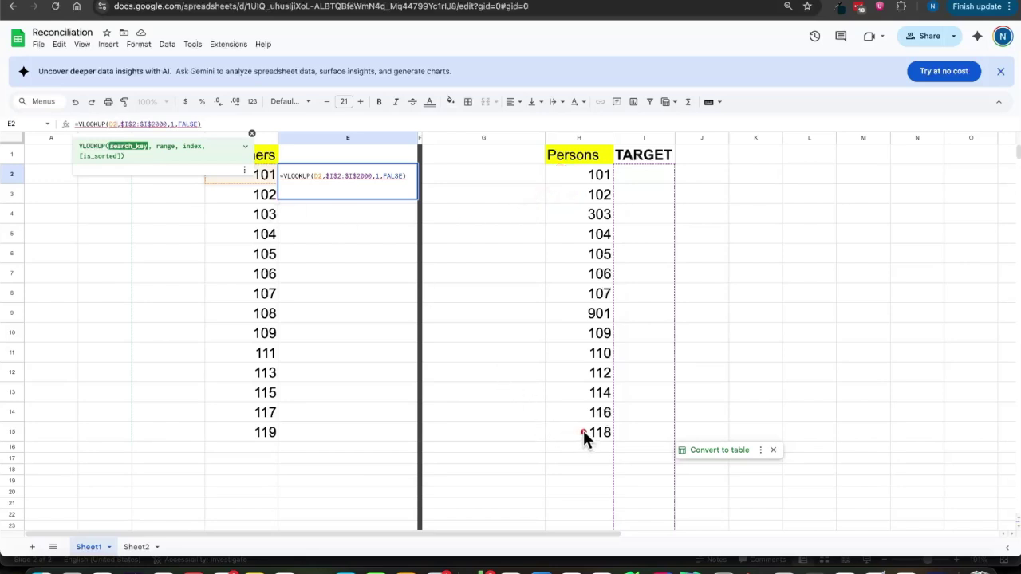
left_click_drag(584, 431, 502, 431)
left_click_drag(30, 431, 87, 432)
key("ctrl+super+space")
key("Escape")
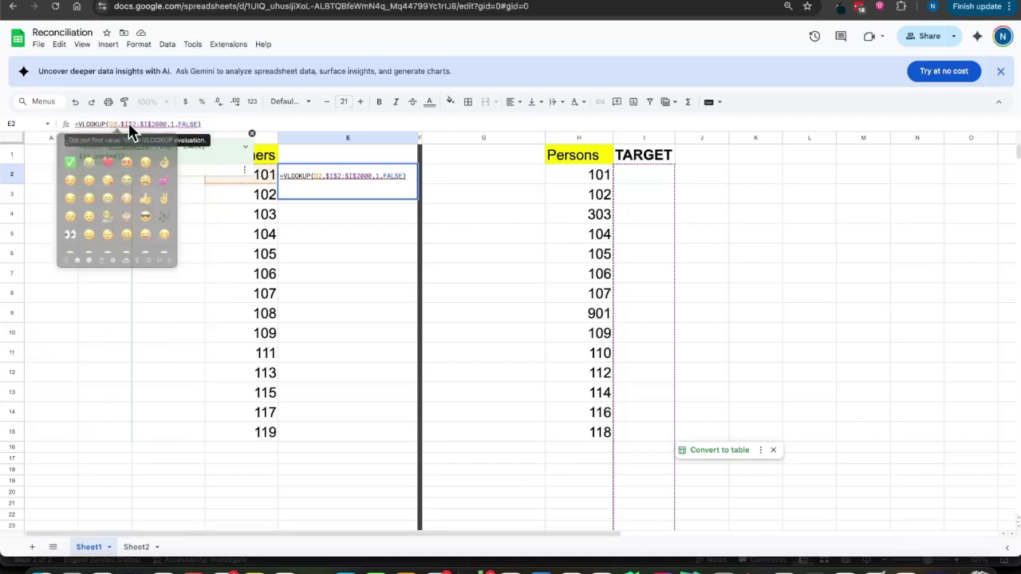
Step: Set the VLOOKUP range in E2 to $H$2:$H$15, keep index 1 and FALSE, and commit the formula
left_click(125, 122)
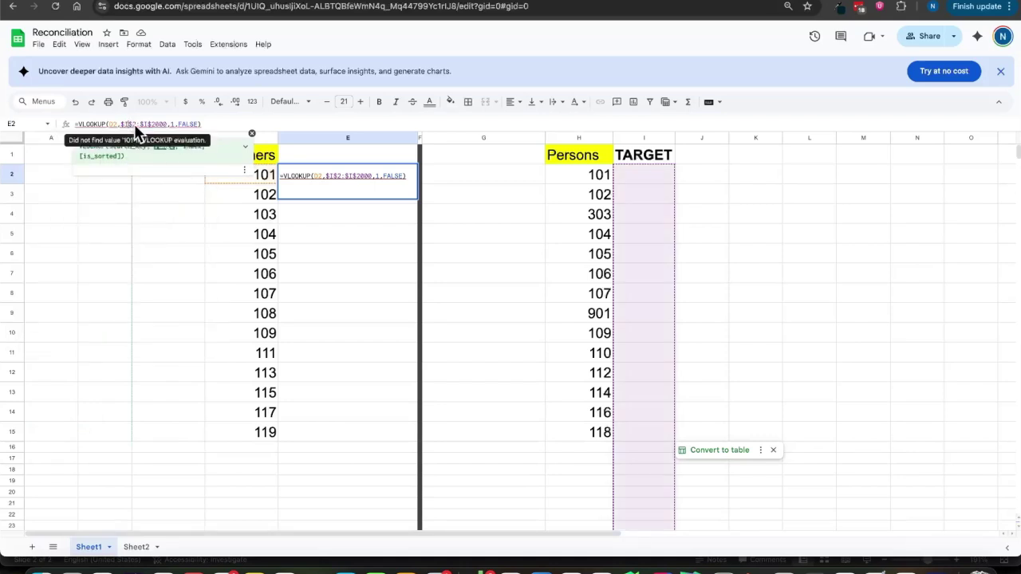
key("BackSpace")
type("H")
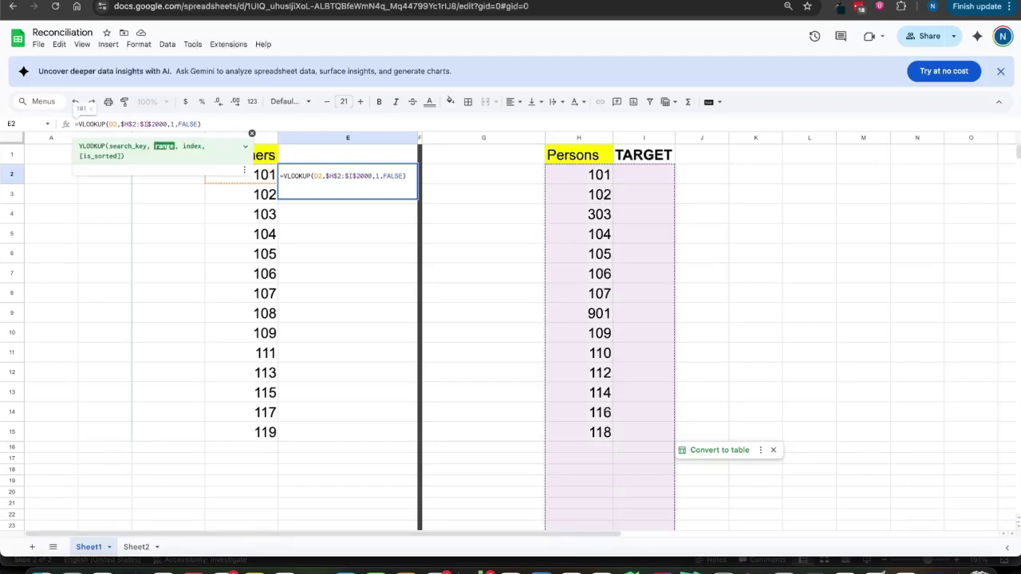
key("BackSpace")
type("H")
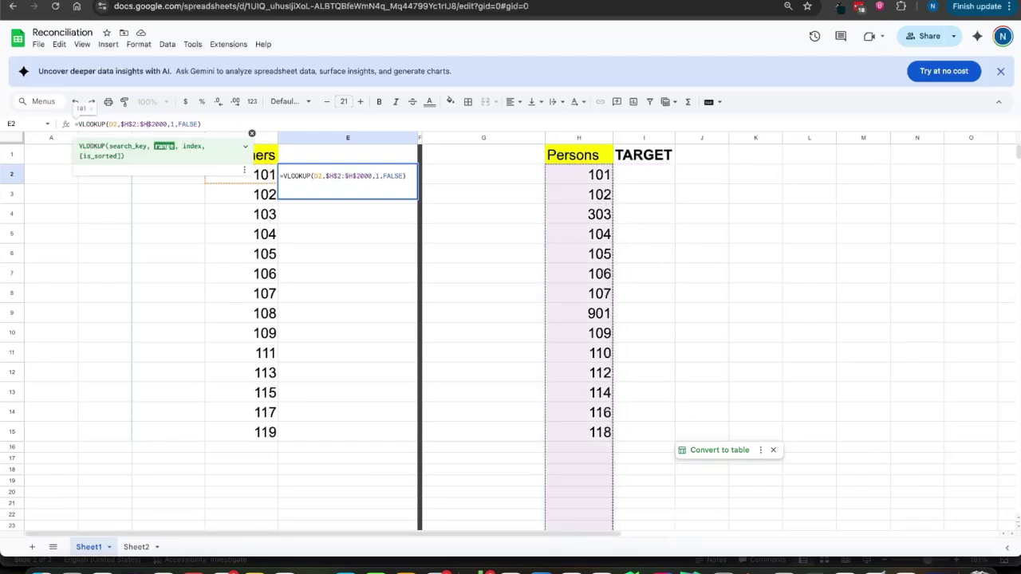
double_click(156, 124)
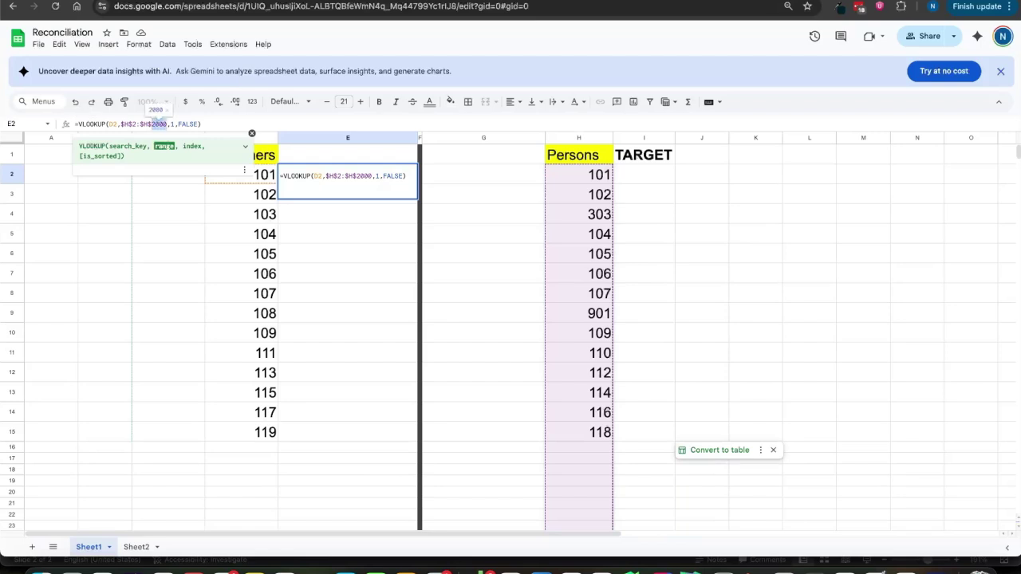
type("15")
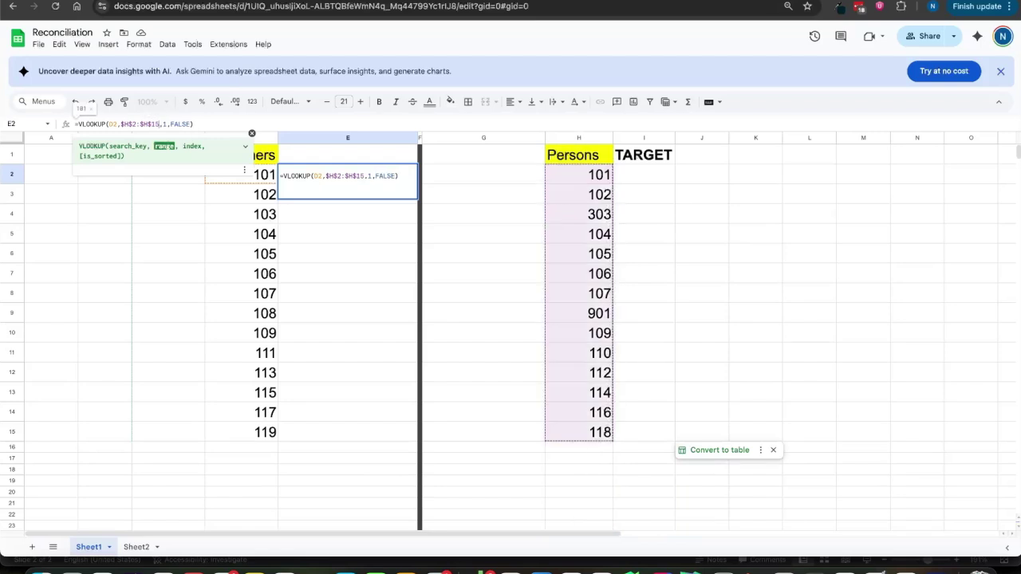
key("Right")
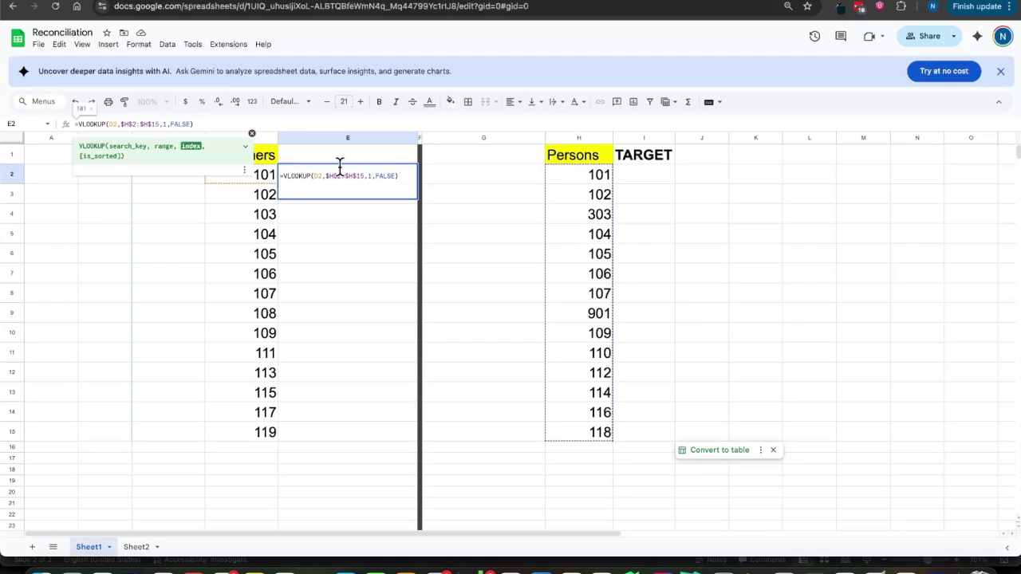
left_click(170, 124)
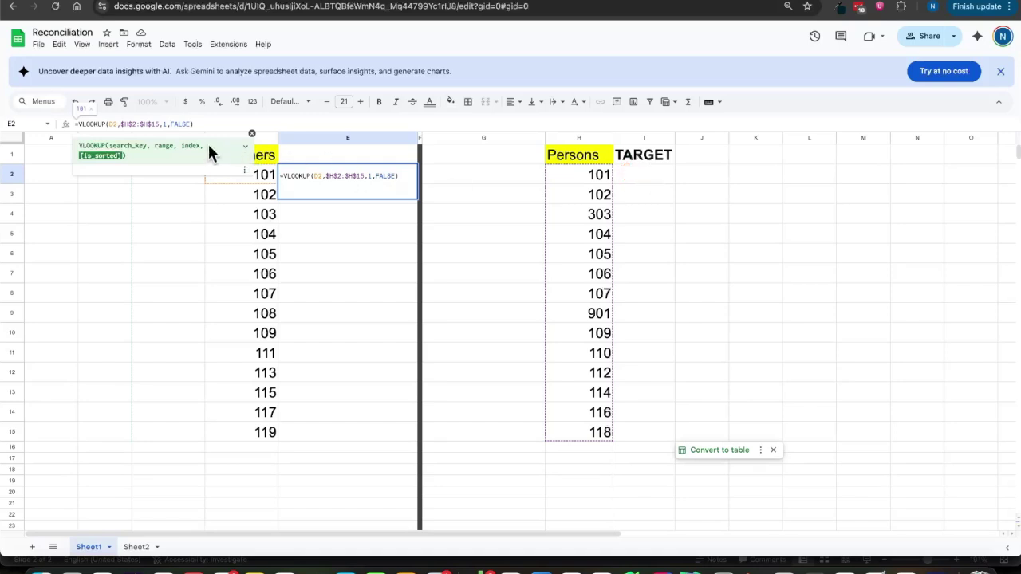
type(")")
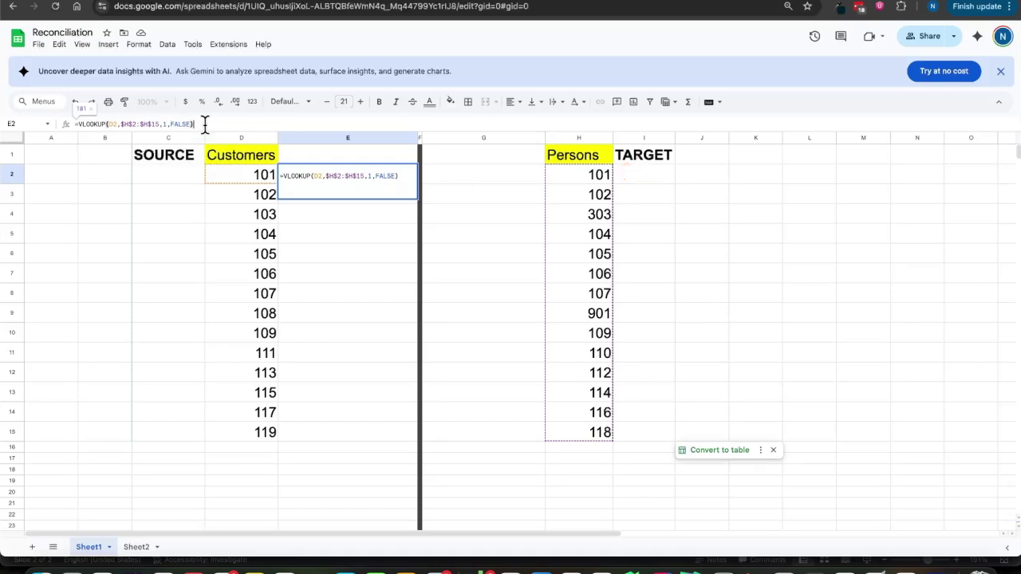
key("Return")
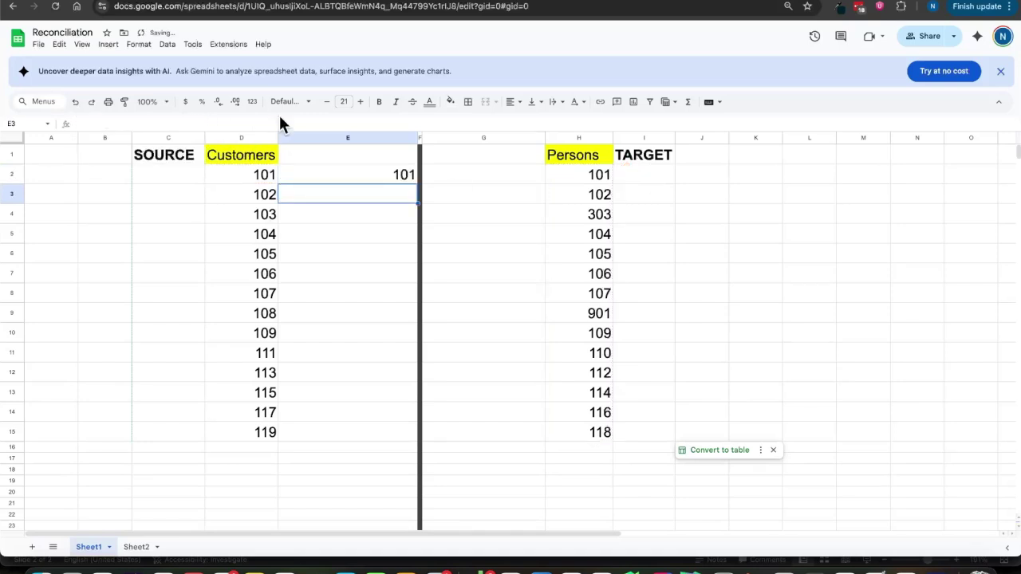
Step: Fill the VLOOKUP formula from E2 down to E15 and accept the suggested autofill for the range
left_click(354, 175)
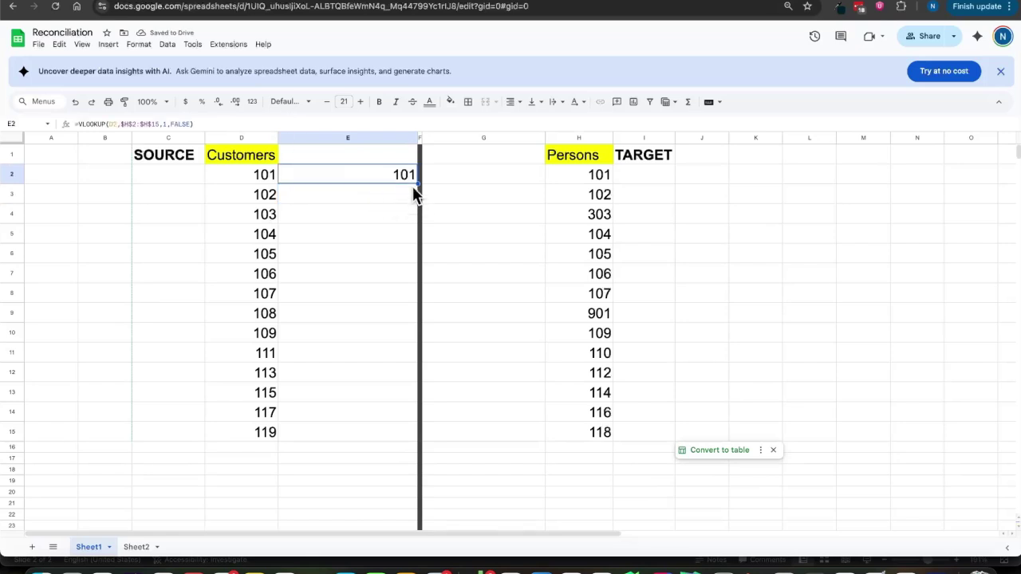
left_click(359, 198)
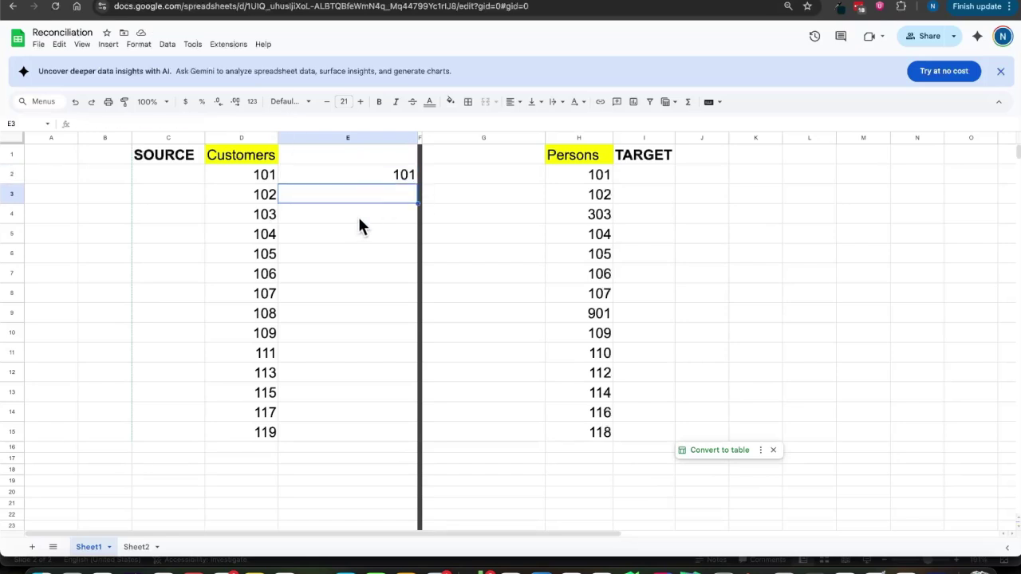
left_click_drag(355, 210, 351, 451)
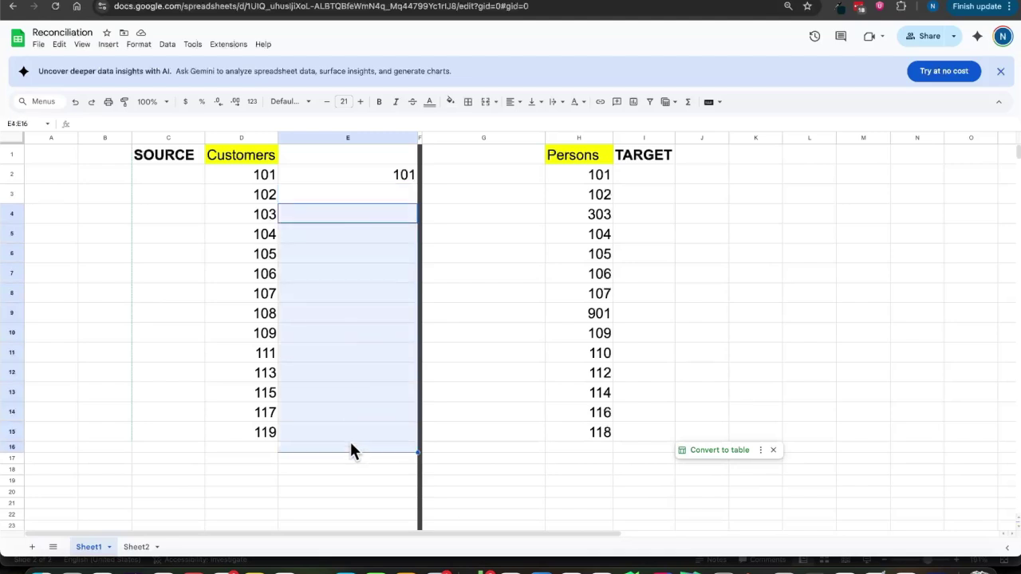
left_click(375, 275)
left_click(387, 175)
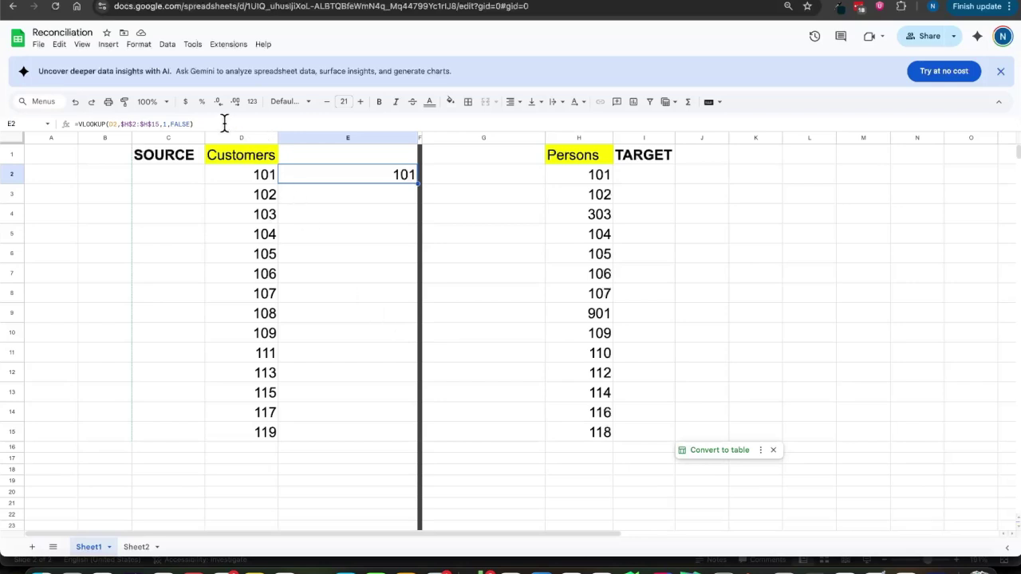
left_click_drag(416, 184, 395, 437)
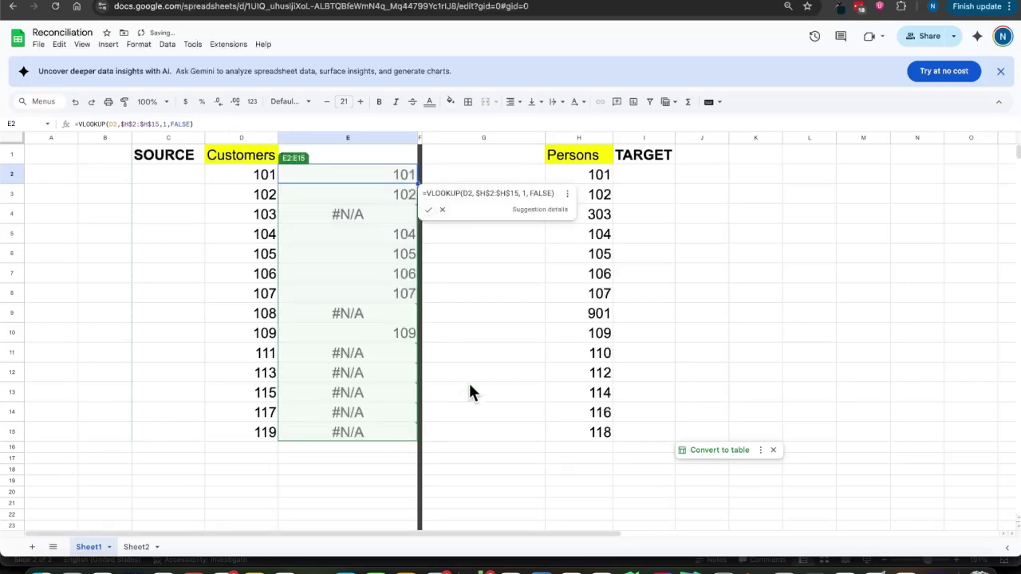
left_click(370, 389)
left_click(358, 209)
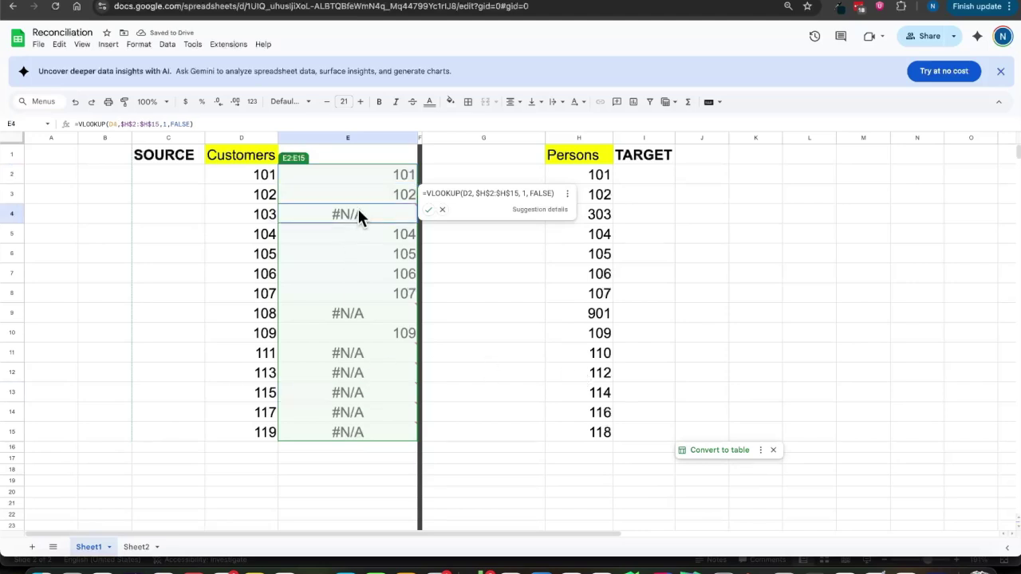
left_click(431, 212)
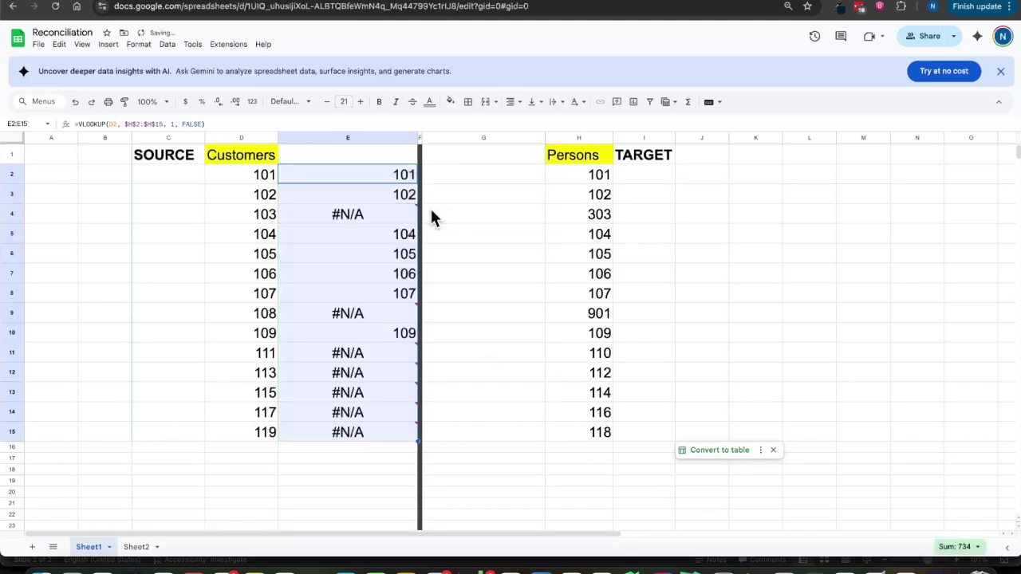
Step: Reapply the E2 formula down column E through the last customer row, E15
left_click(520, 477)
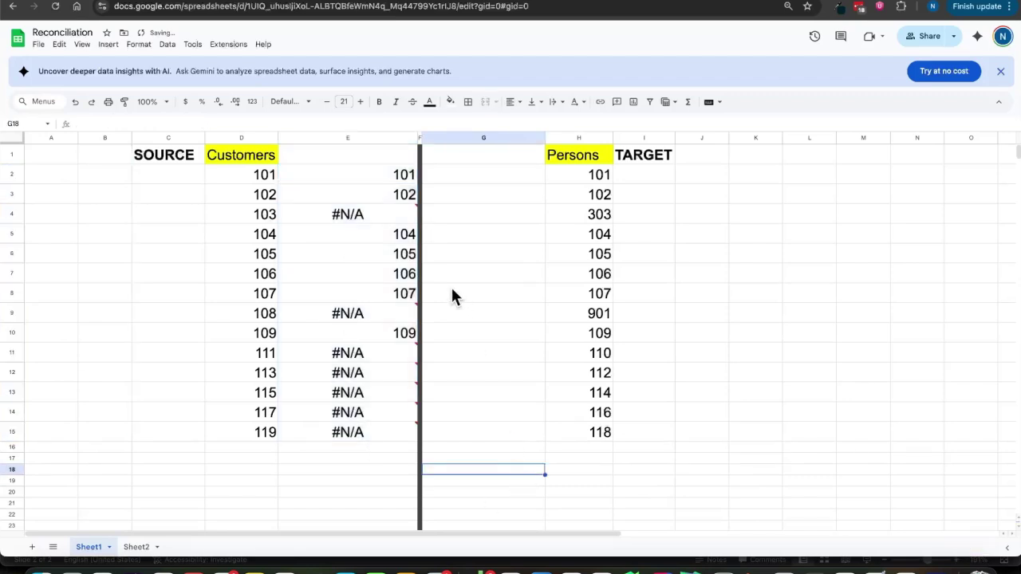
left_click(375, 175)
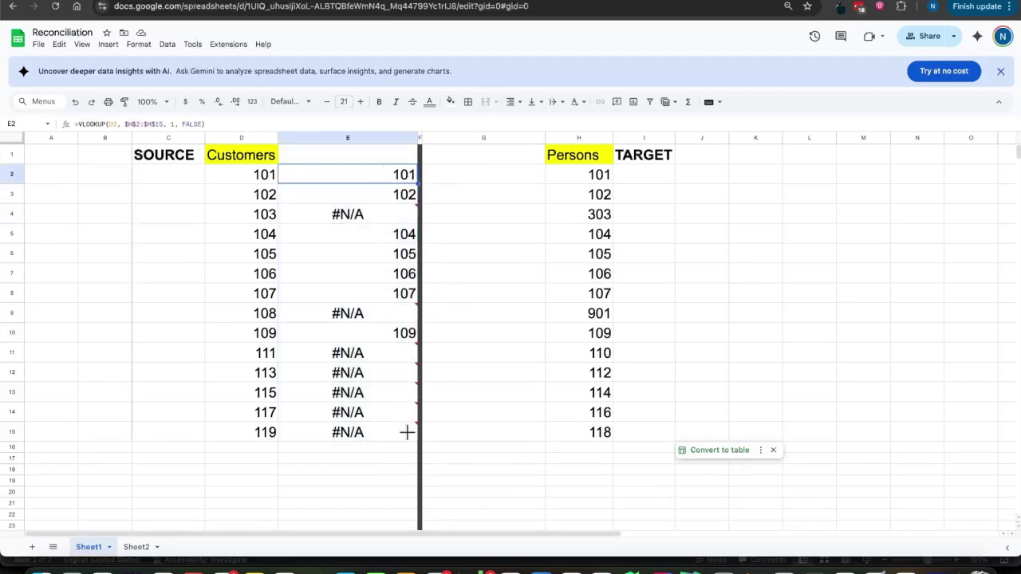
left_click_drag(407, 433, 409, 432)
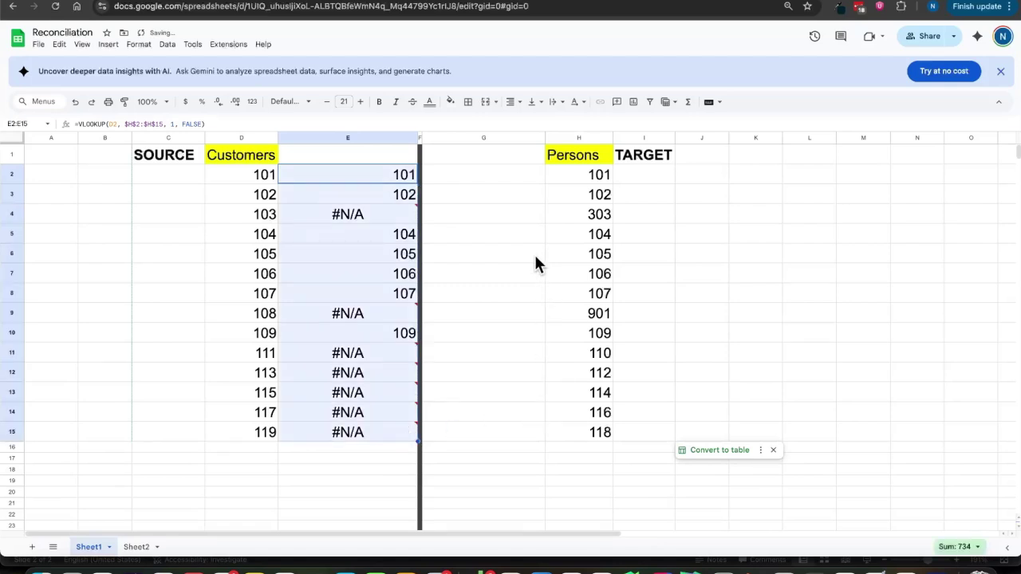
Step: Inspect the lookup error in E4 and compare customer ID 103 with the Persons ID in the same row
left_click(329, 215)
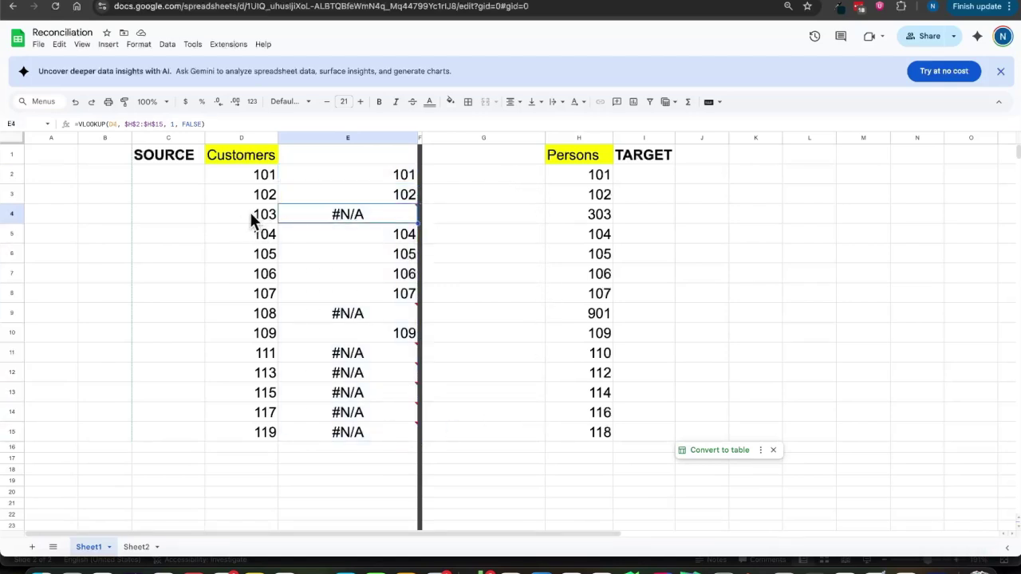
left_click_drag(249, 212, 175, 218)
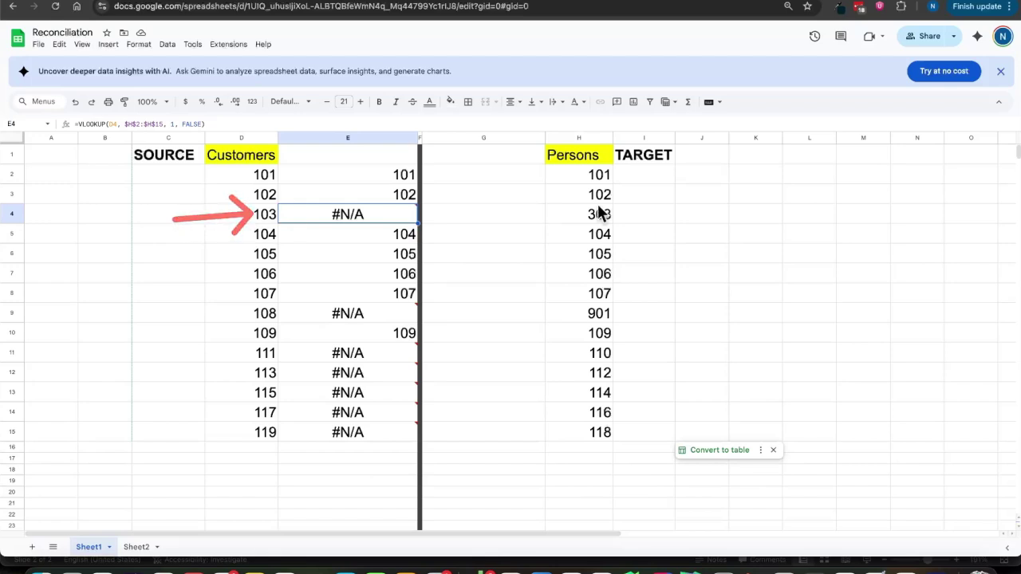
mouse_move(363, 214)
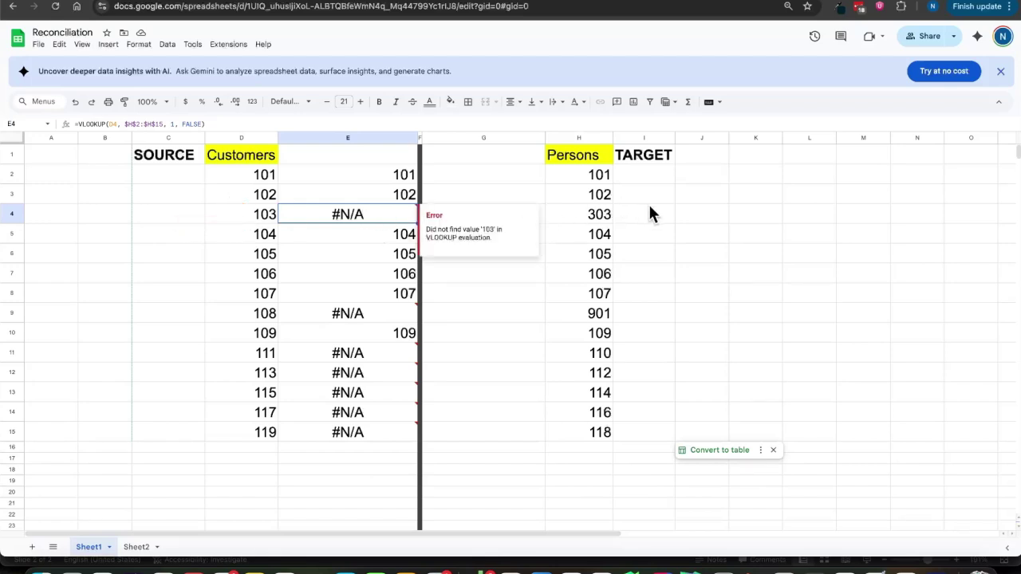
left_click_drag(621, 212, 710, 212)
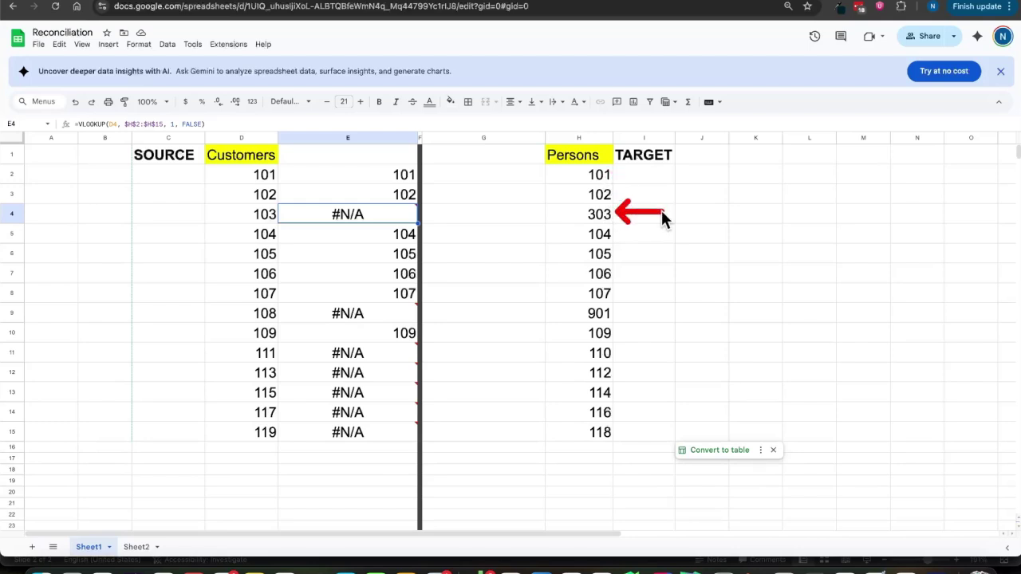
Step: Copy the full VLOOKUP formula text from E2 and paste it into G2, beside the first Persons ID
left_click(496, 172)
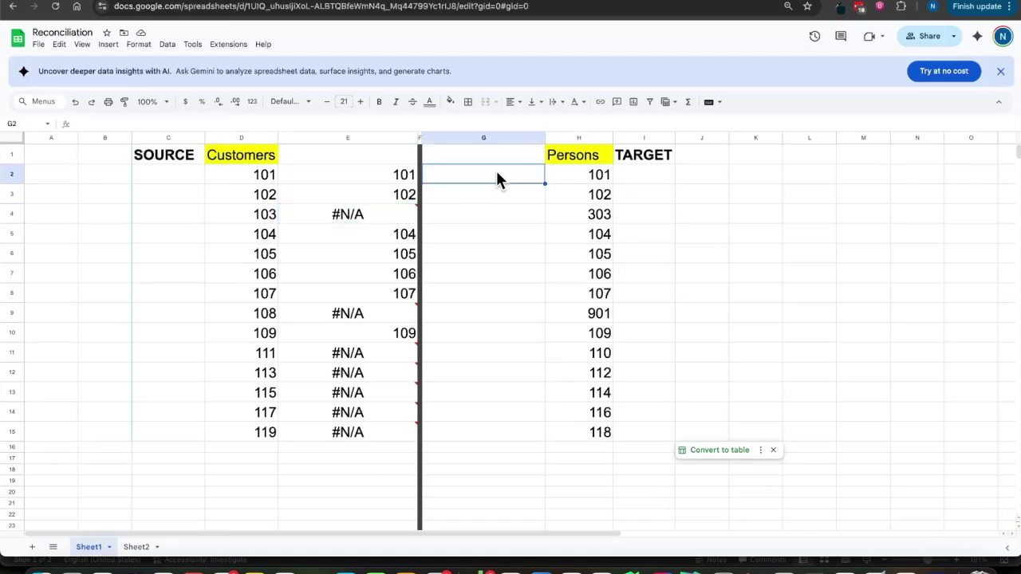
left_click(321, 178)
left_click(215, 123)
left_click_drag(216, 124, 56, 127)
key("ctrl+c")
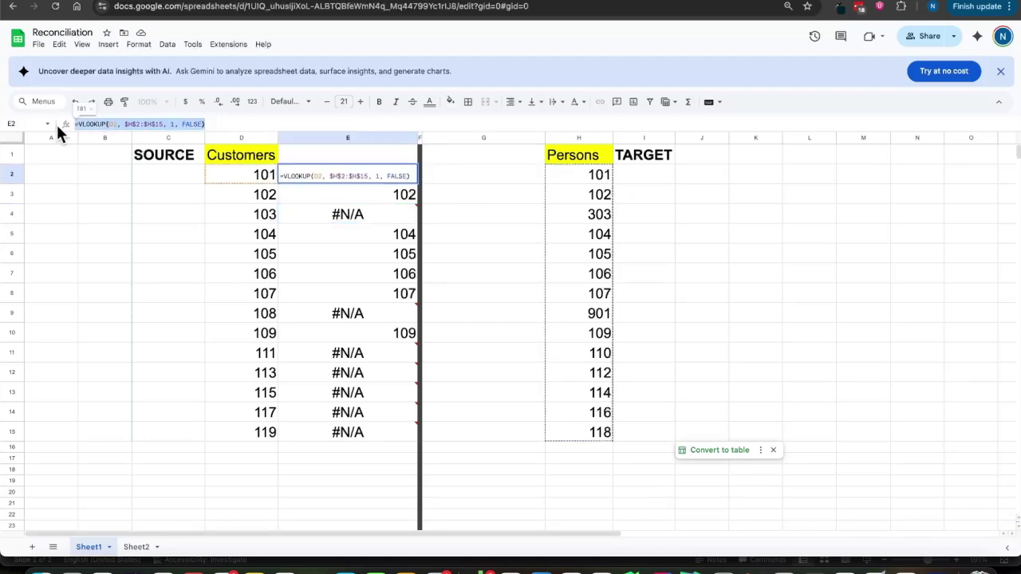
double_click(493, 170)
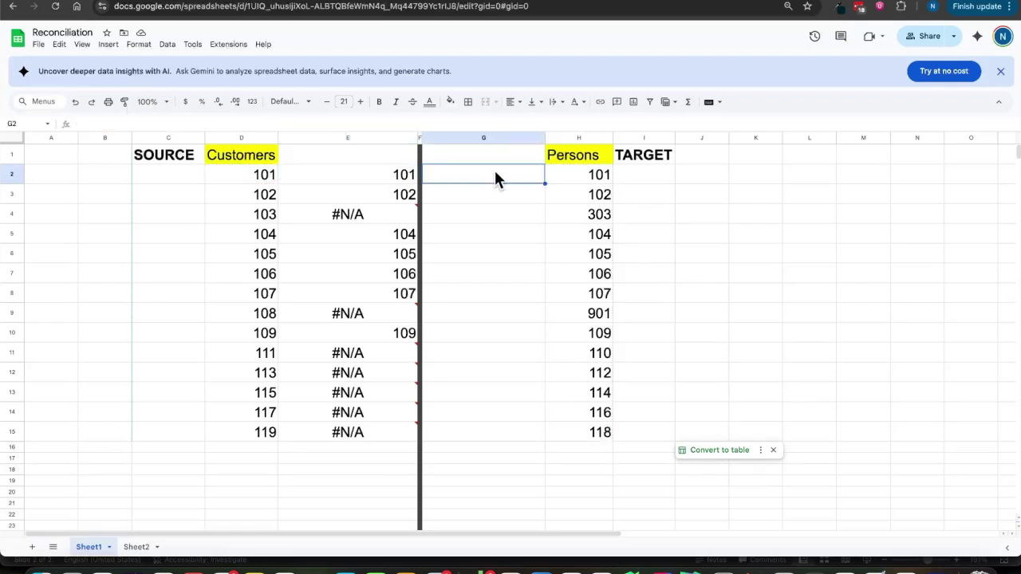
key("ctrl+v")
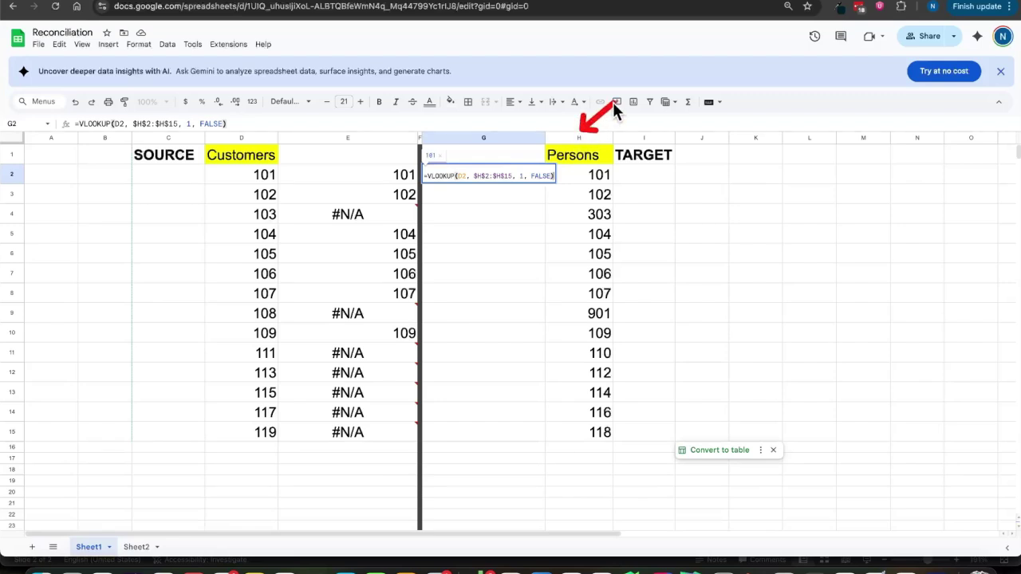
Step: Set the search key of the VLOOKUP formula in G2 to H2
left_click(461, 175)
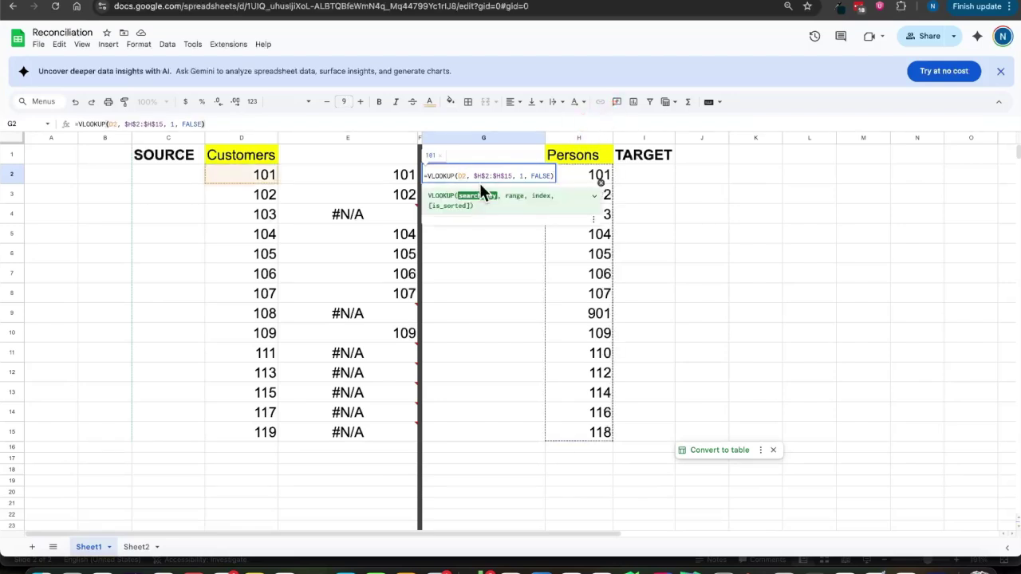
key("BackSpace")
type("H")
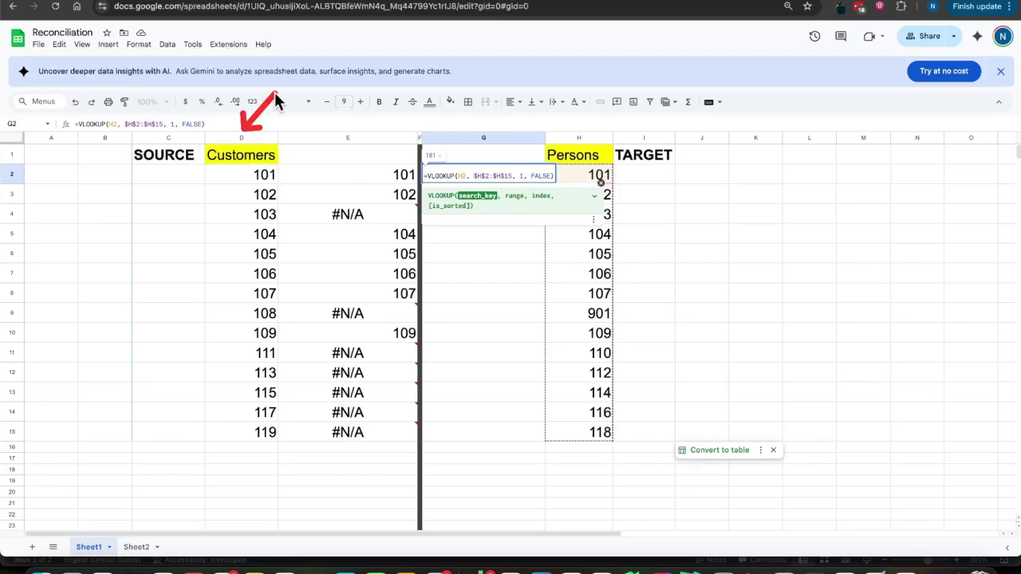
Step: Set the lookup range of the G2 formula to the Customers IDs, $D$2:$D$15
left_click(482, 175)
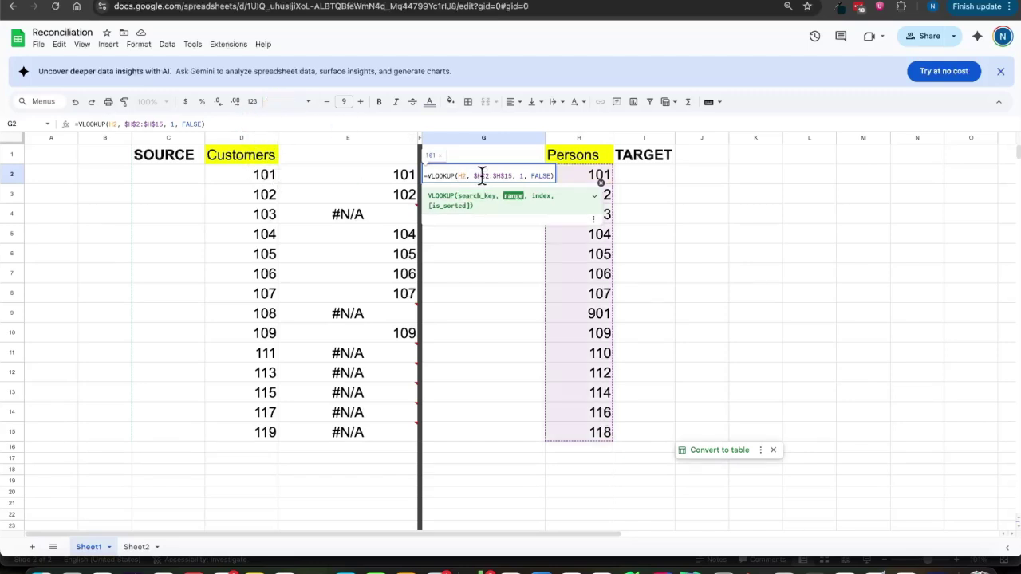
key("BackSpace")
type("D")
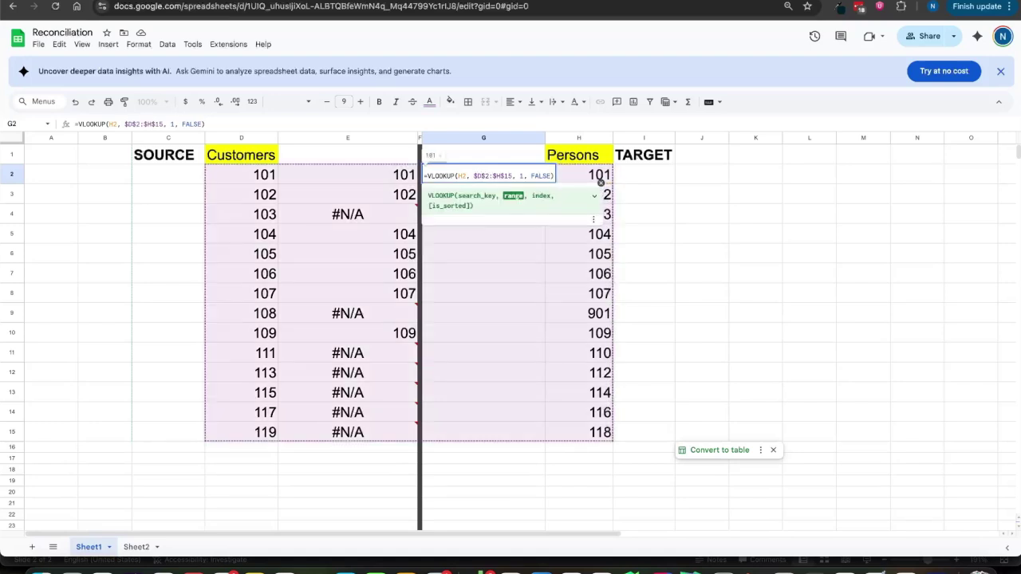
key("BackSpace")
type("D")
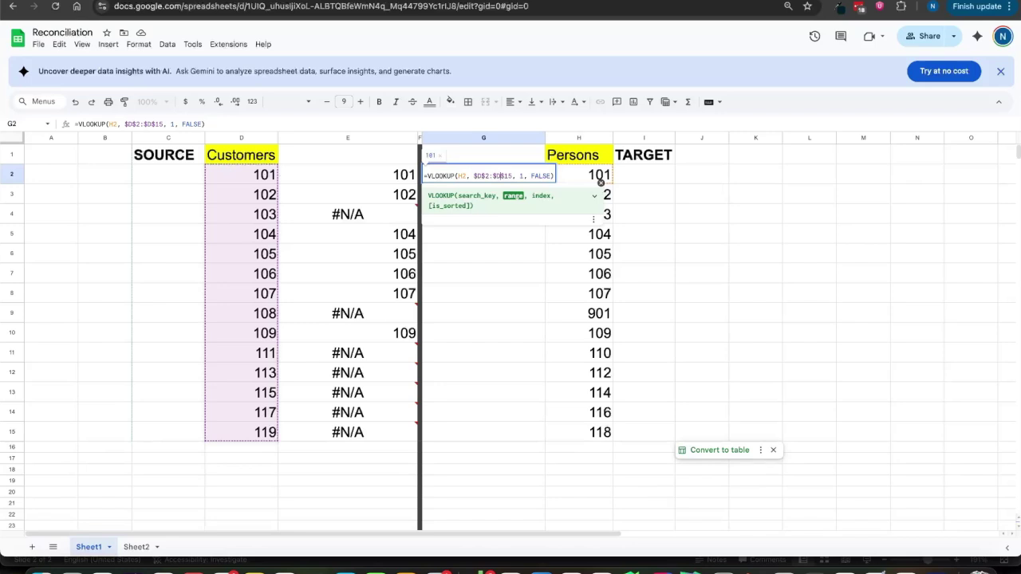
Step: Confirm the VLOOKUP formula in G2 and fill it down through G15 beside the Persons IDs
key("Return")
left_click(525, 181)
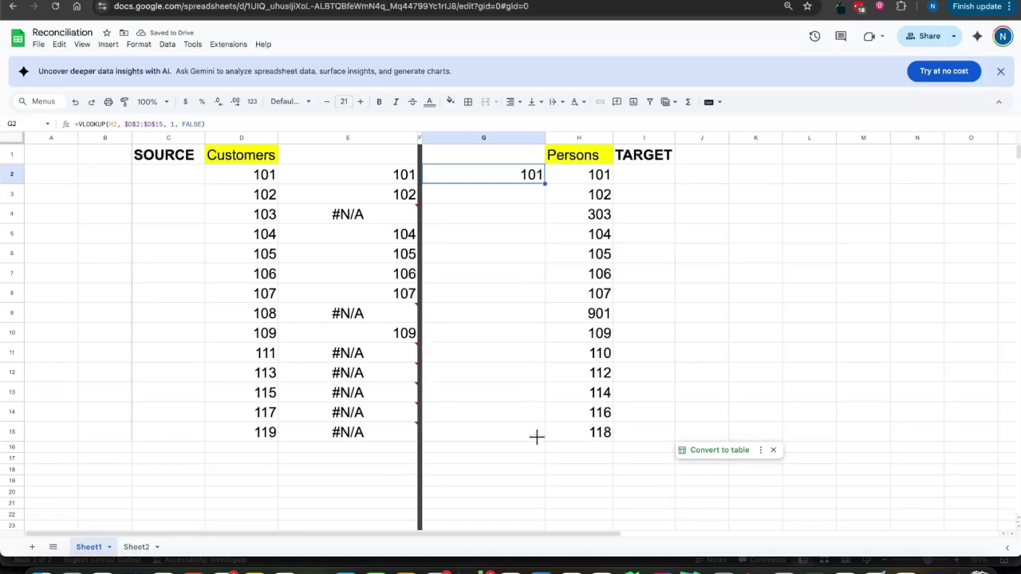
left_click_drag(537, 436, 538, 439)
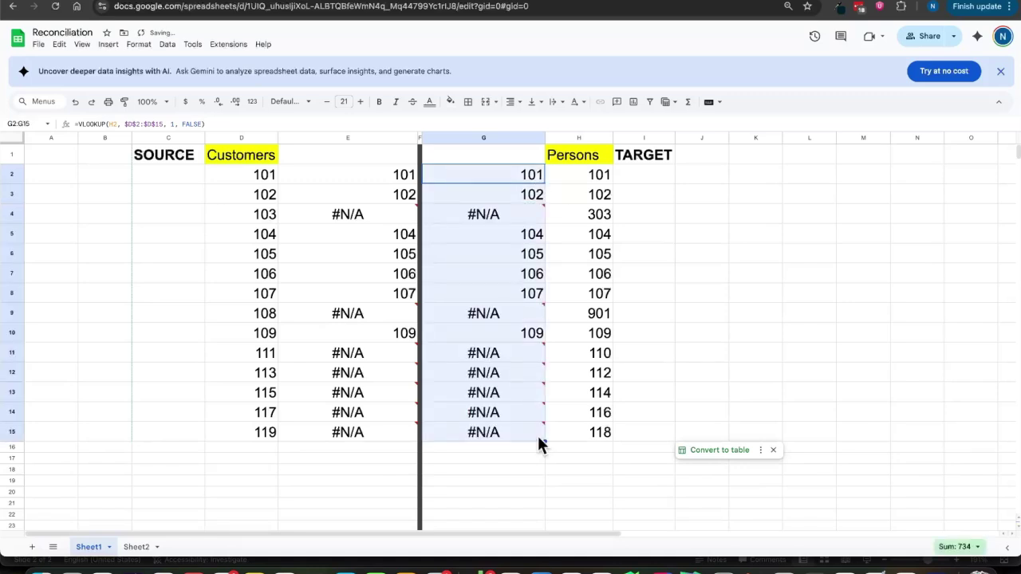
left_click(583, 461)
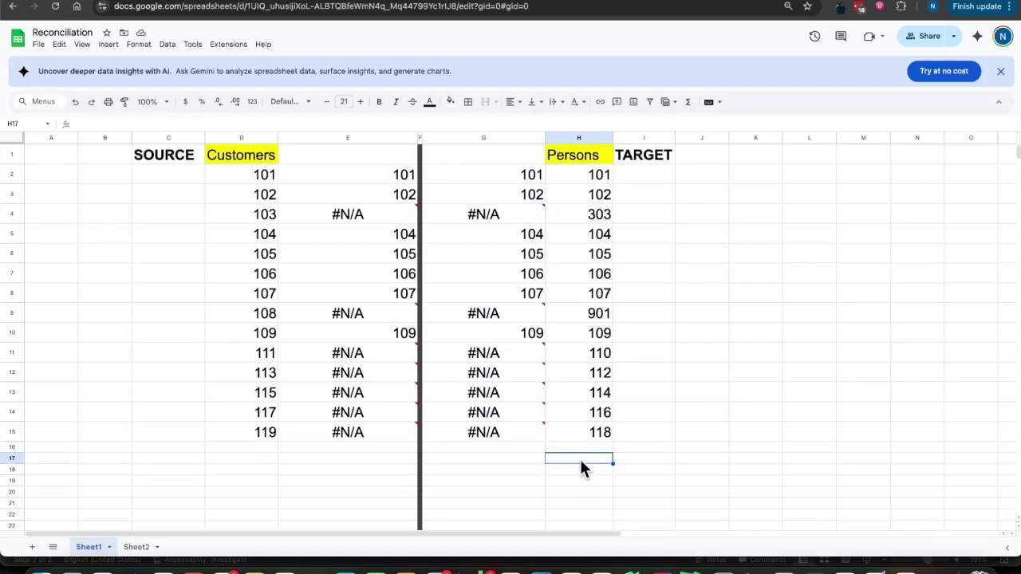
Step: Inspect the #N/A lookup errors in columns E and G and compare them with the Customers and Persons IDs in their rows
mouse_move(459, 354)
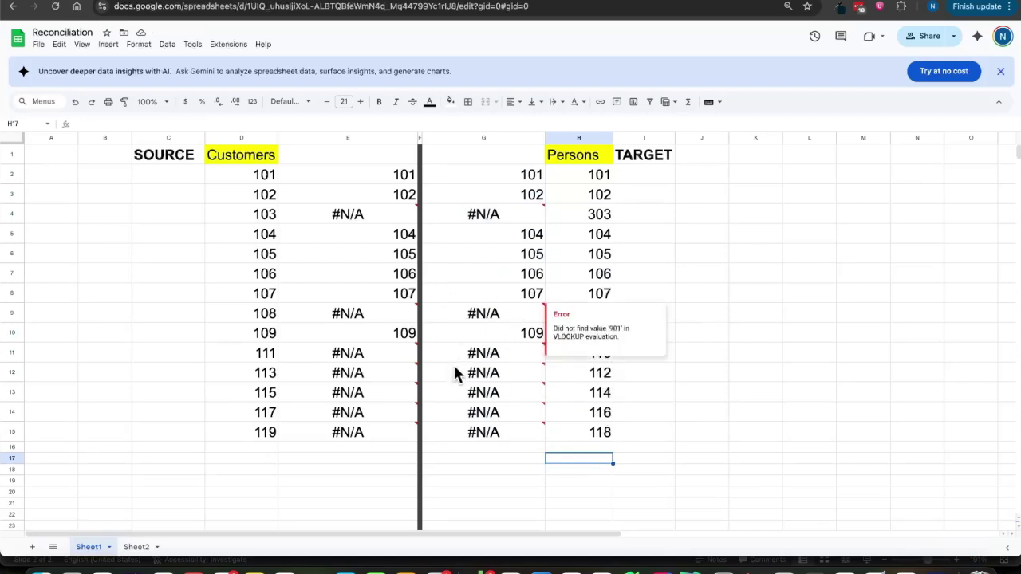
left_click(778, 295)
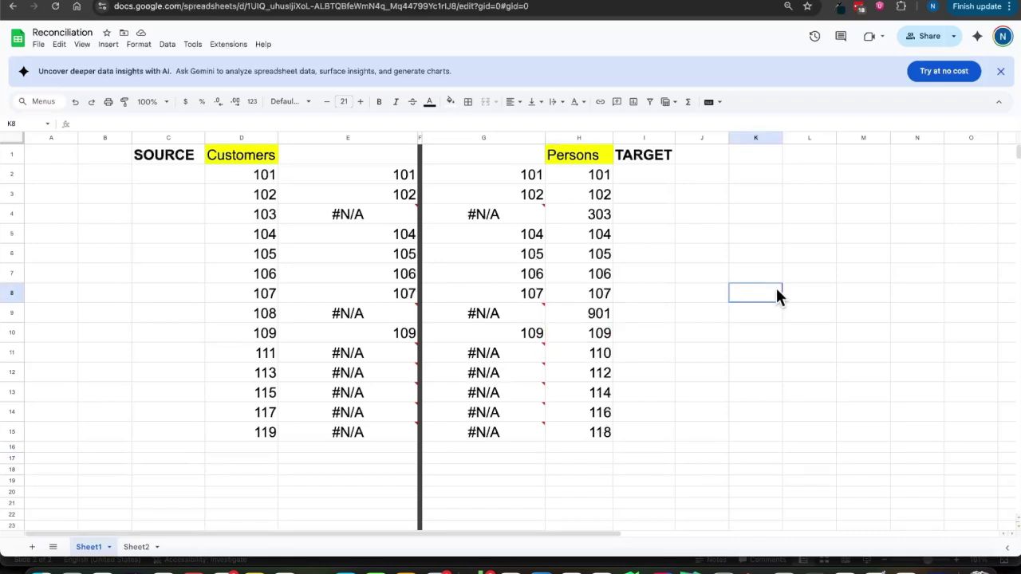
left_click(351, 223)
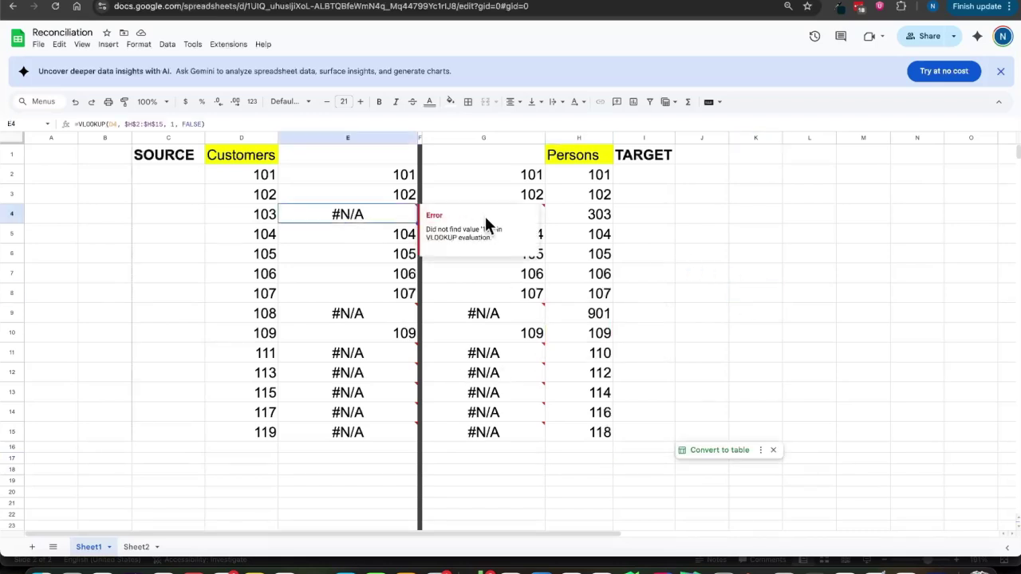
left_click(649, 225)
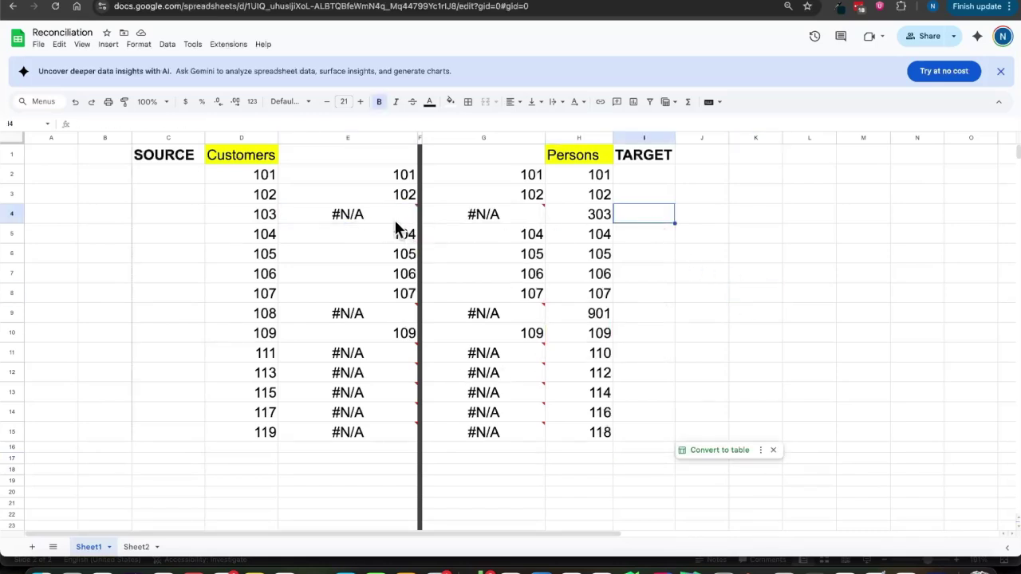
left_click(486, 215)
left_click(702, 314)
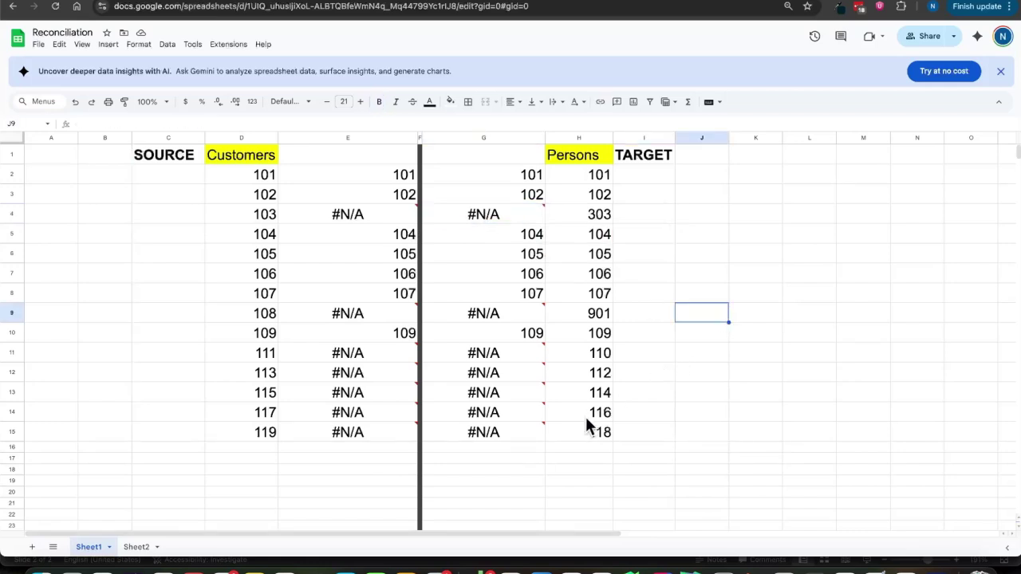
left_click(371, 214)
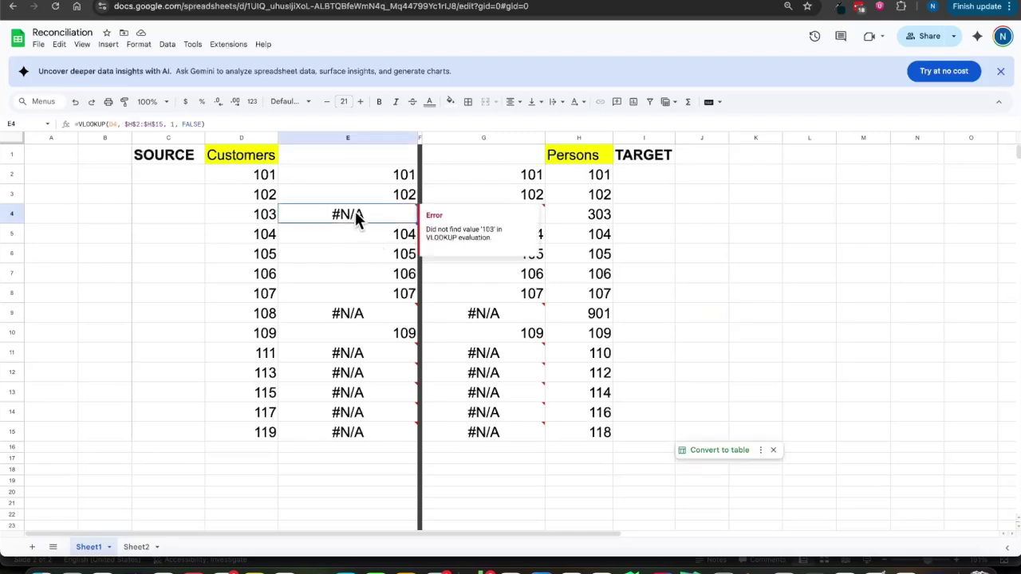
left_click(353, 318)
left_click(494, 215)
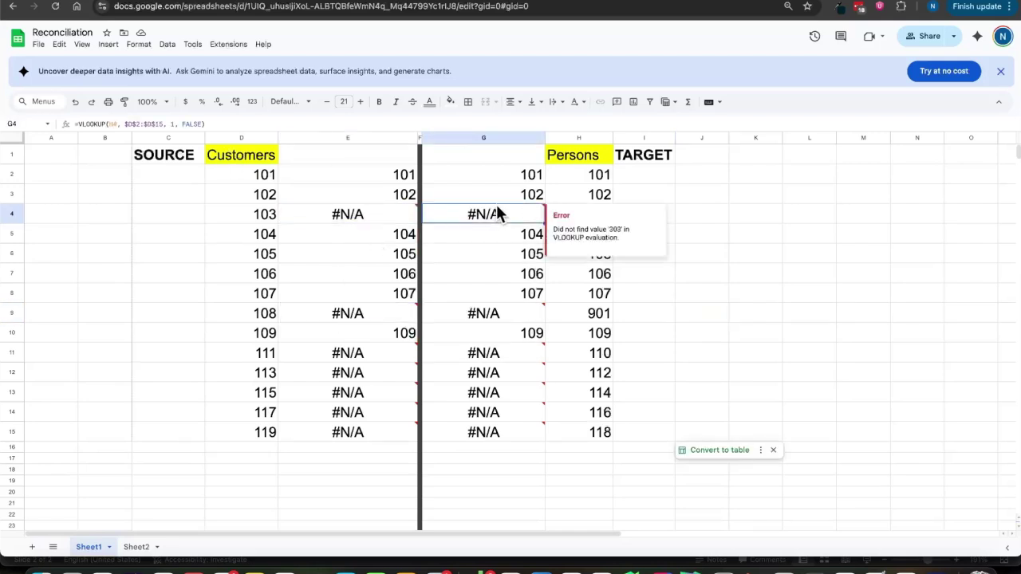
left_click(78, 126)
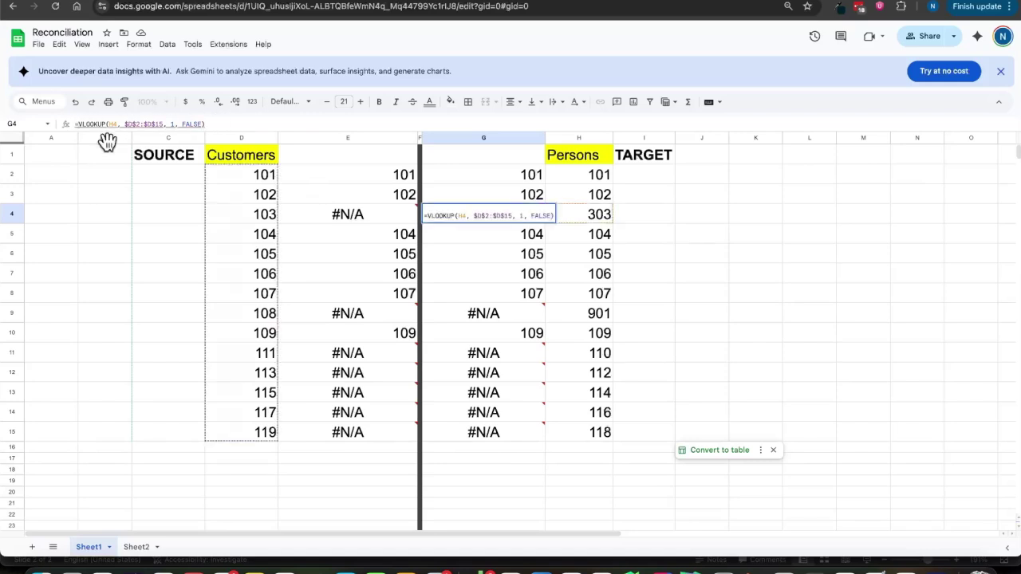
type("IFNA")
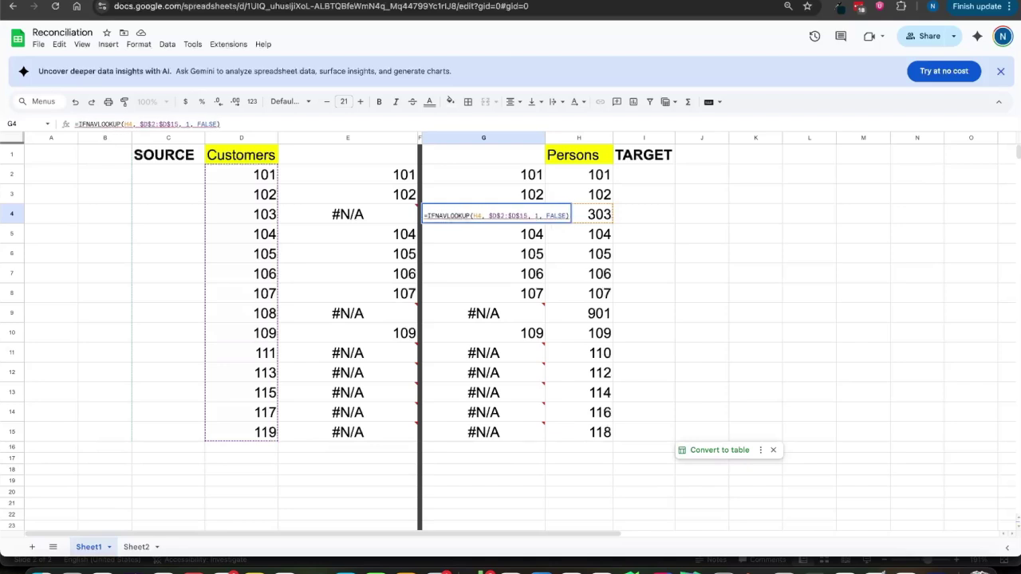
type("(")
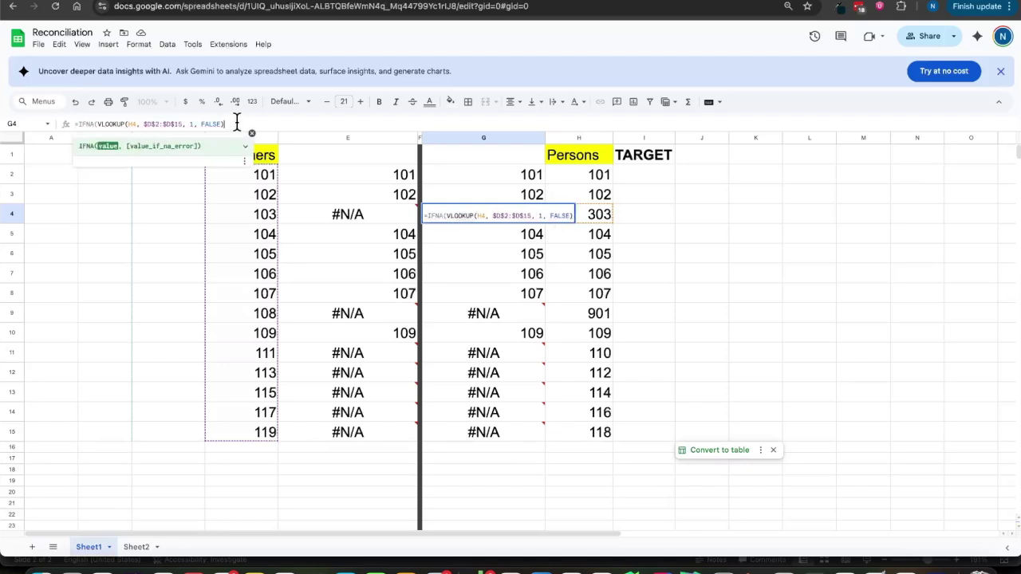
left_click(237, 123)
type("),")
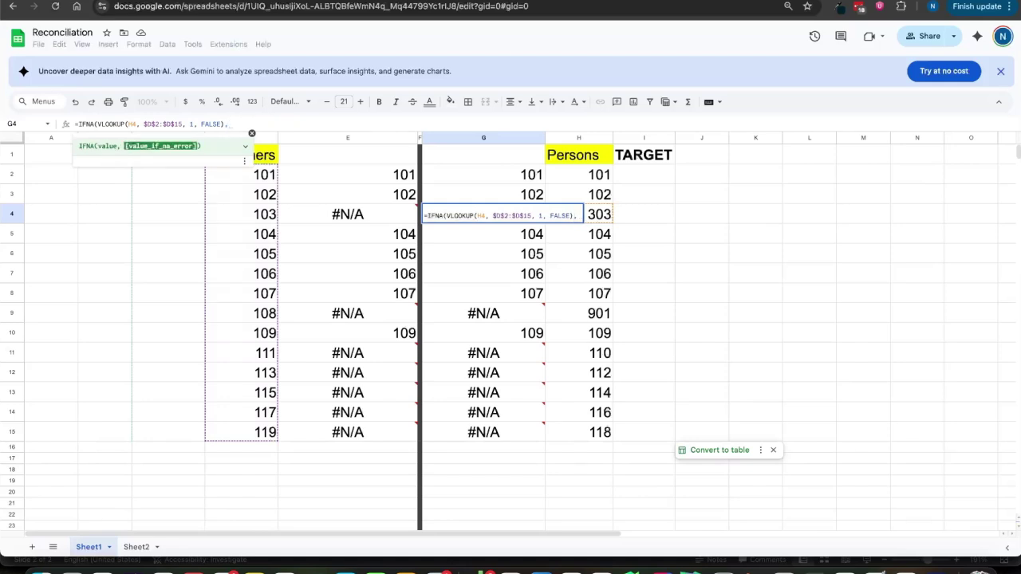
type("\"")
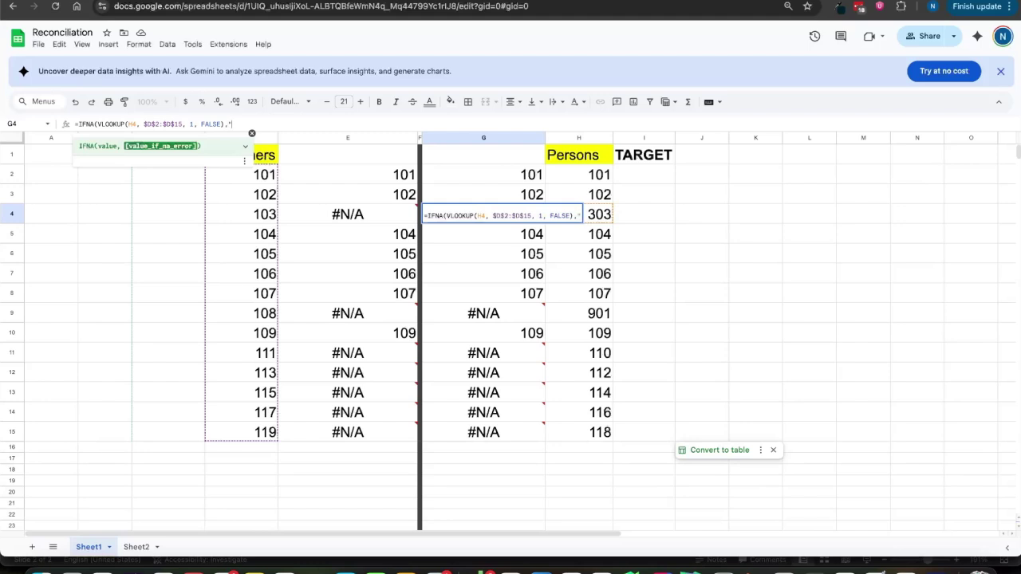
type("\"")
key("Escape")
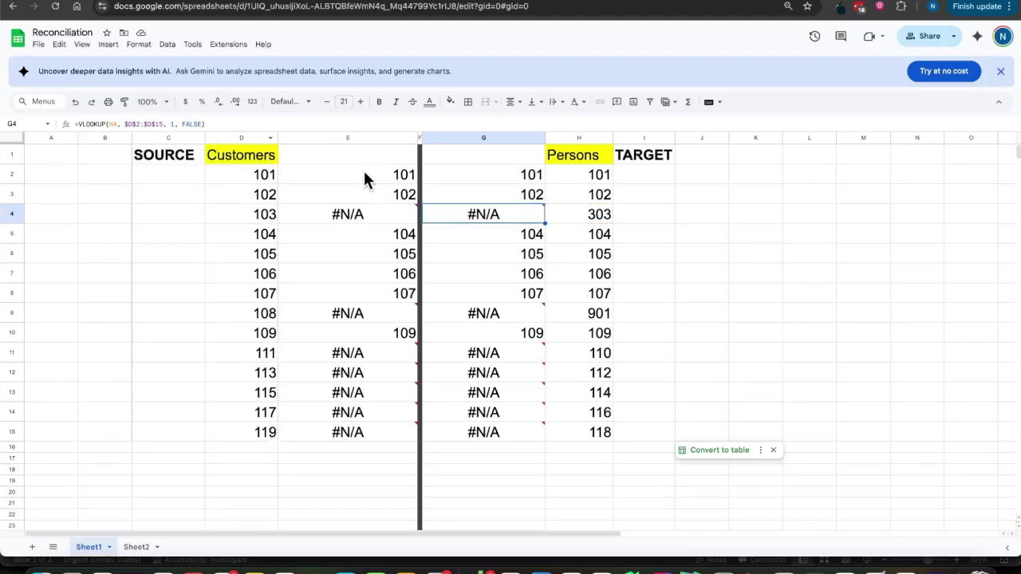
Step: Wrap the VLOOKUP formula in E2 in IFNA with the fallback text "<-- Not in Target"
left_click(364, 177)
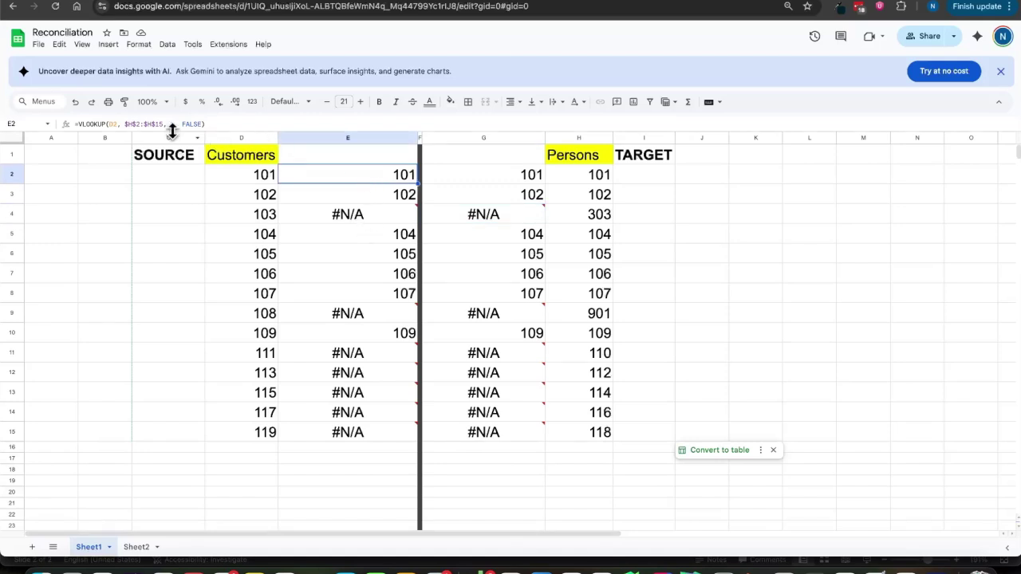
left_click(78, 124)
type("IFNA(")
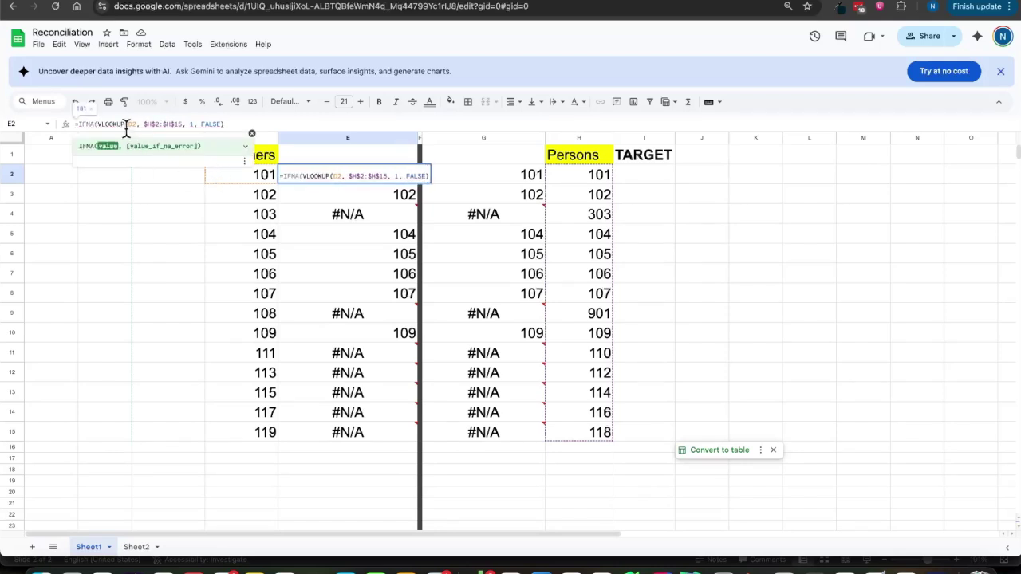
left_click(229, 125)
type("),")
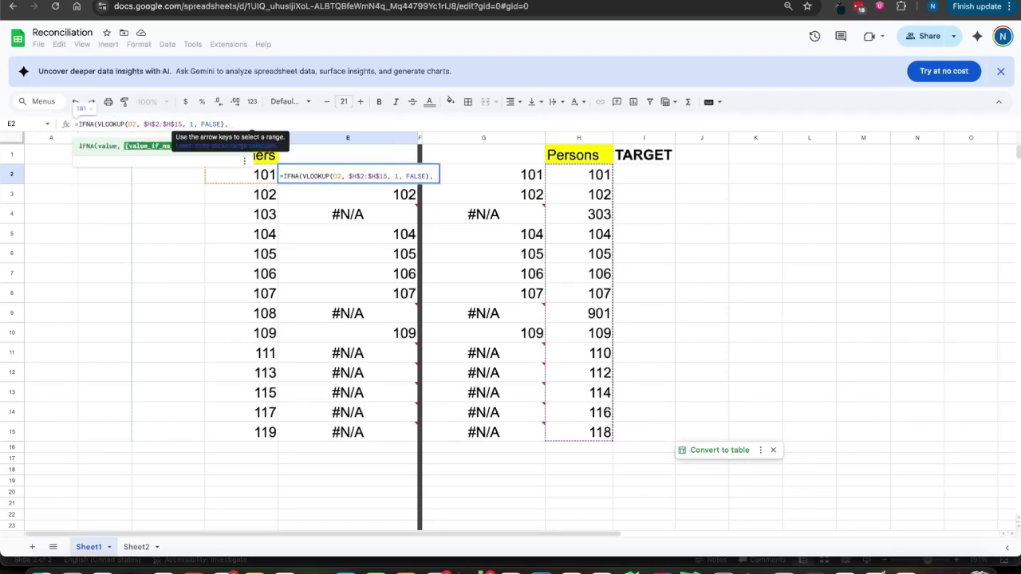
type("\"")
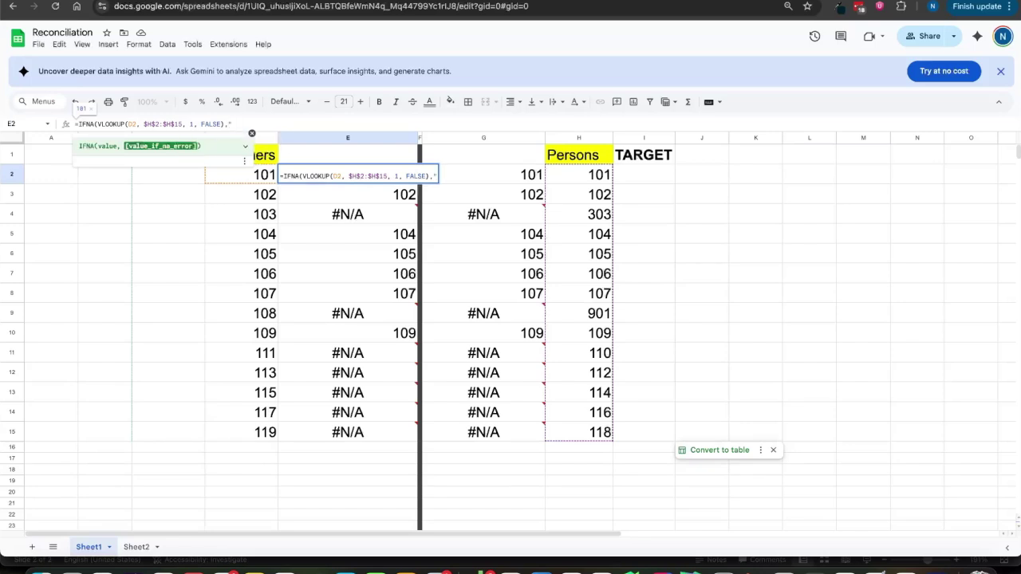
type("<-- Not a")
key("BackSpace")
type("in Target")
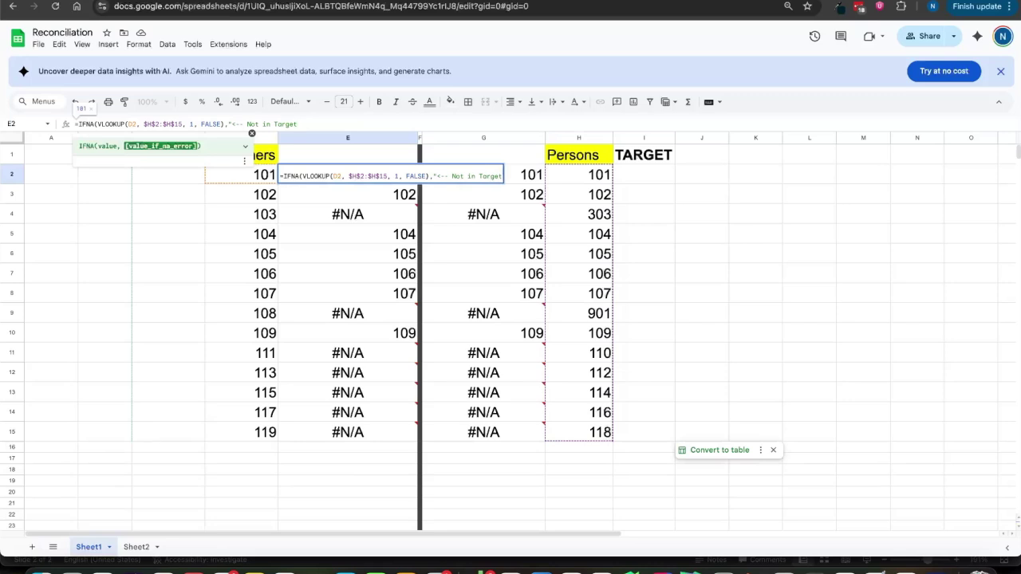
type("\")")
key("Return")
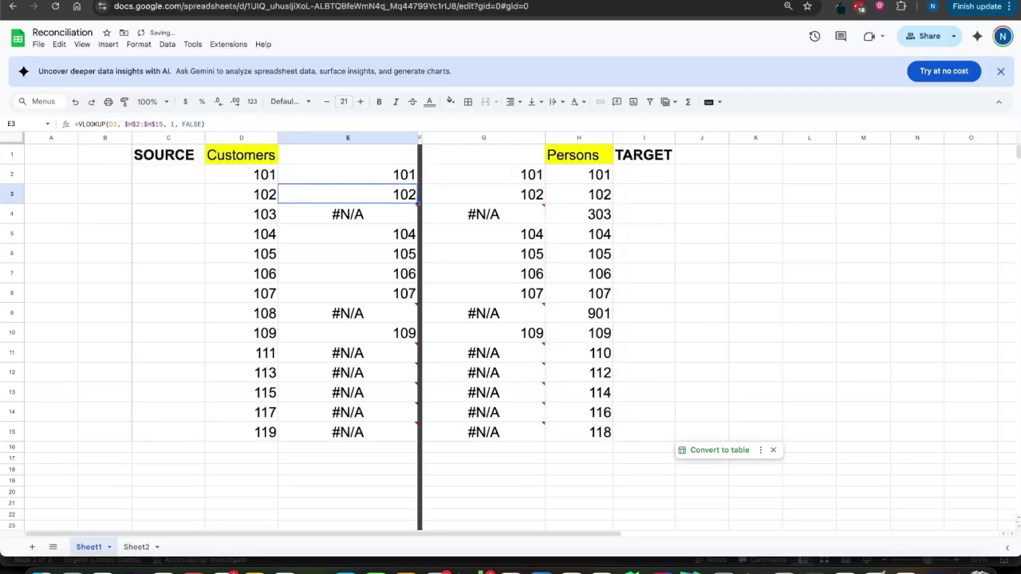
Step: Fill the IFNA formula from E2 down through E15 beside the Customers IDs
left_click(335, 179)
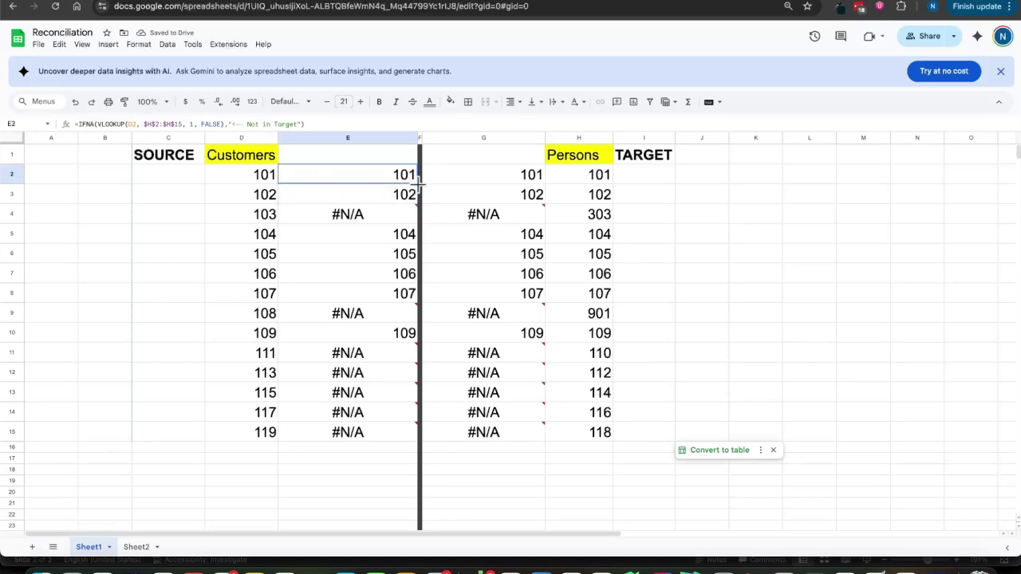
left_click_drag(418, 184, 391, 435)
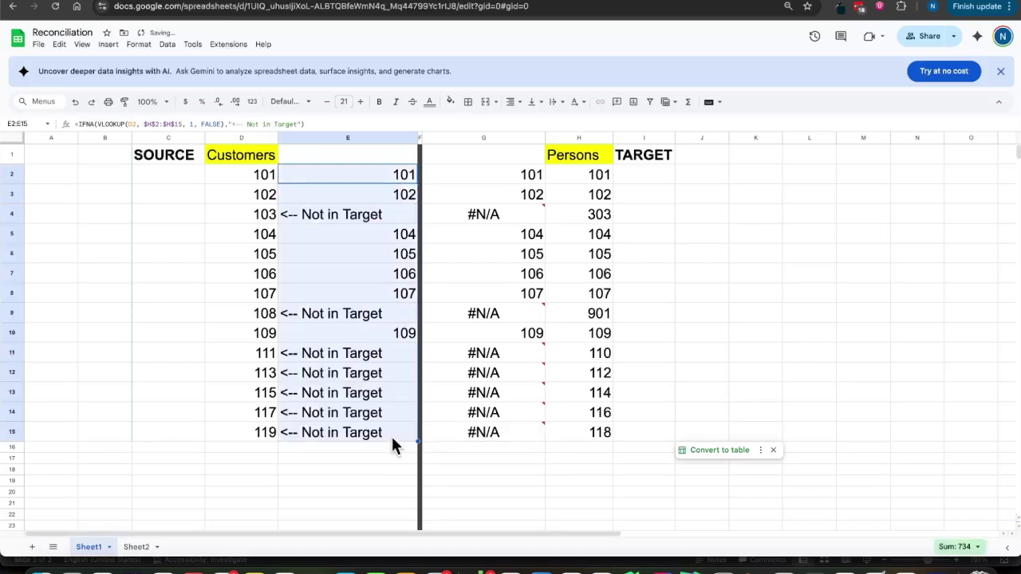
left_click(263, 355)
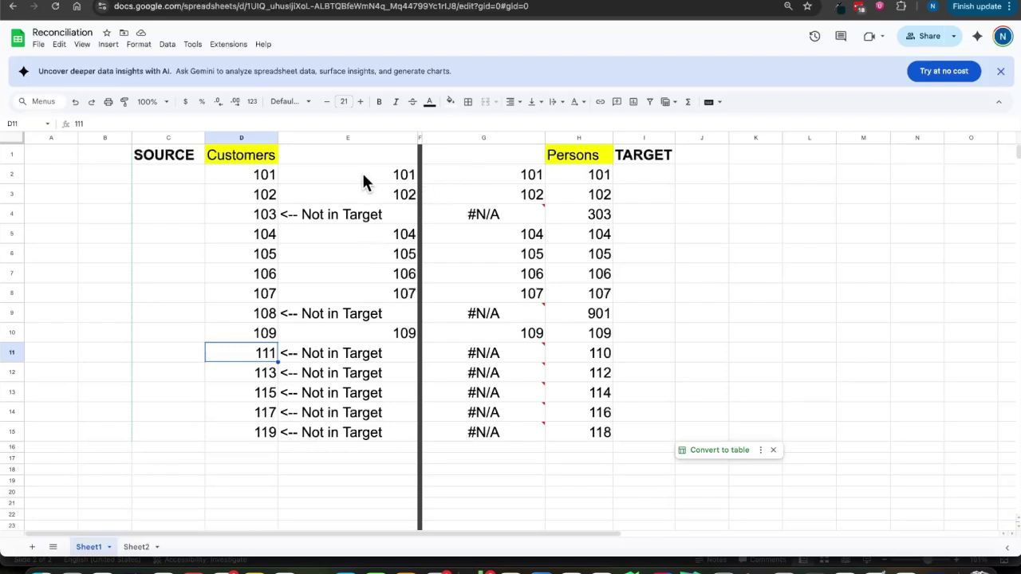
Step: Wrap the VLOOKUP formula in G2 in IFNA with the fallback text "Not in Source -->"
left_click(498, 175)
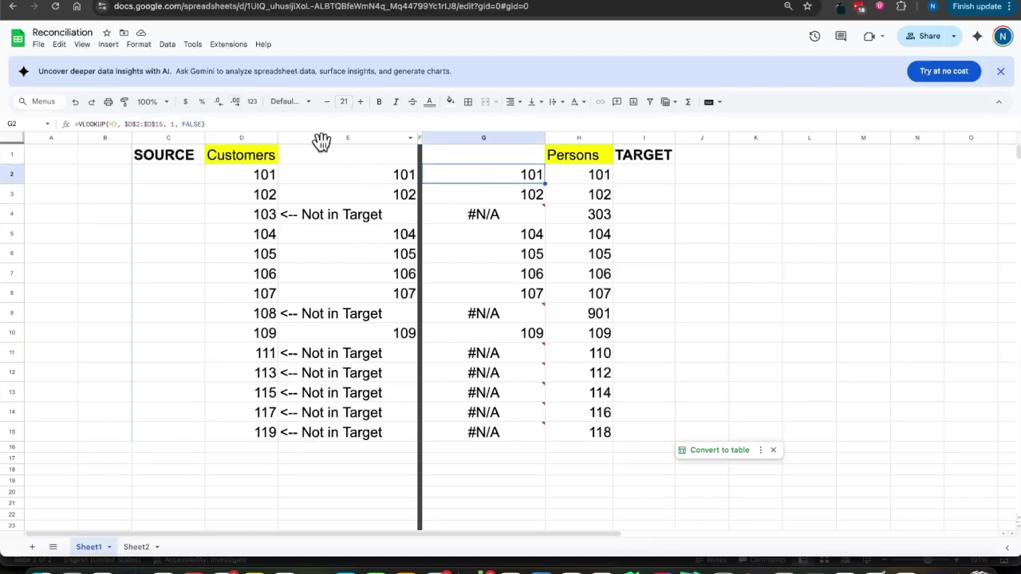
left_click(77, 124)
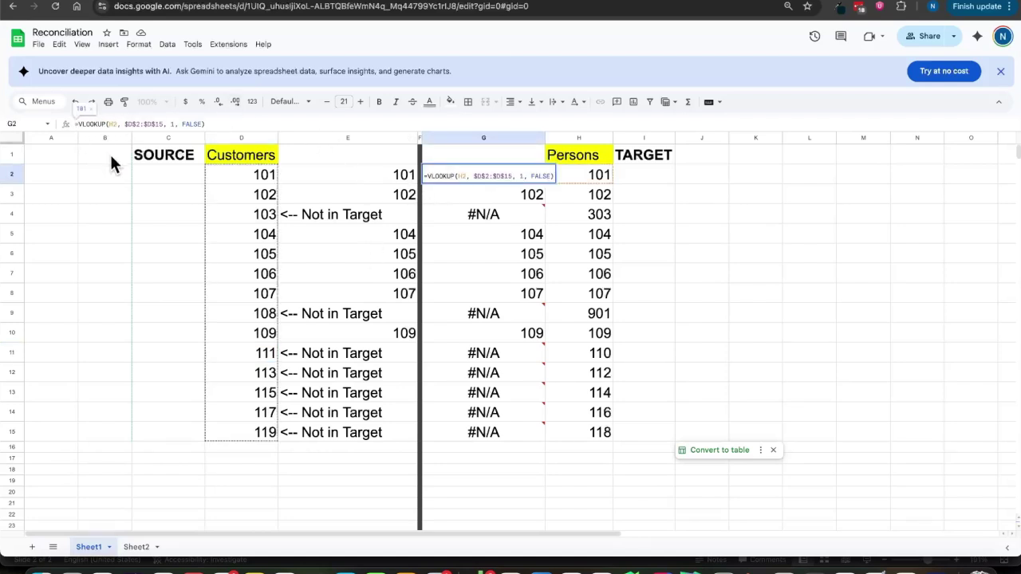
type("IFNA(")
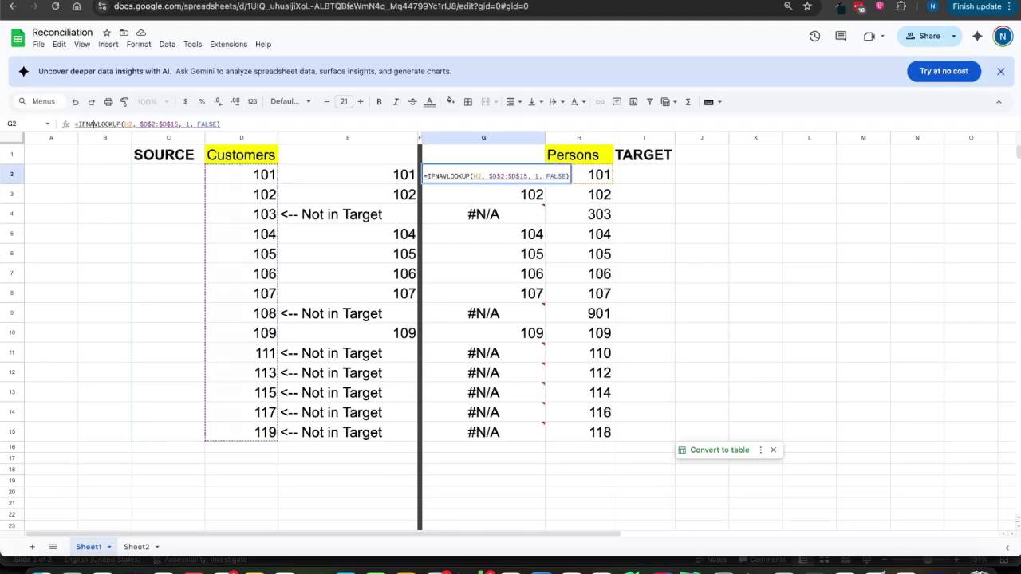
left_click(238, 124)
type(")")
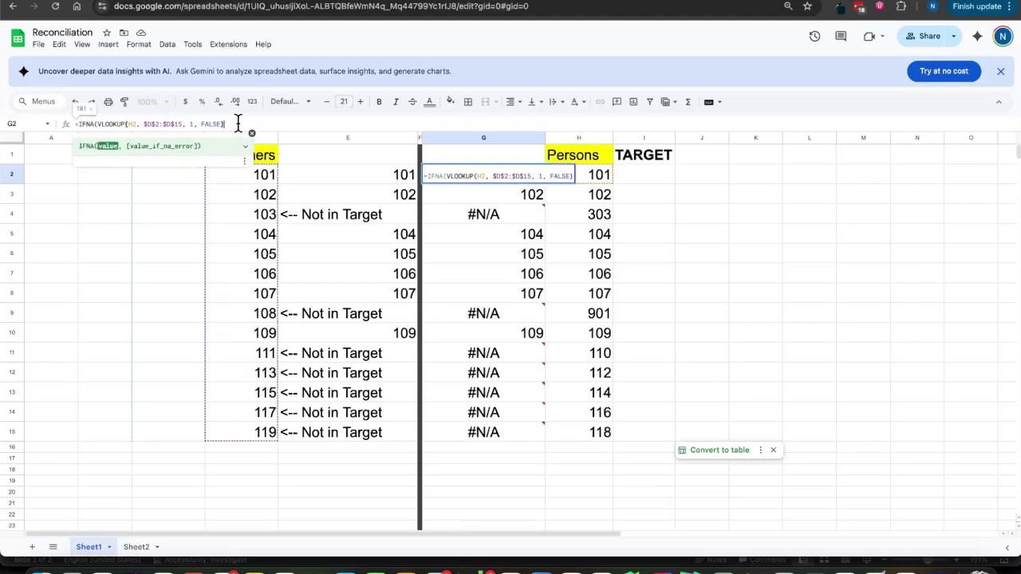
type(",")
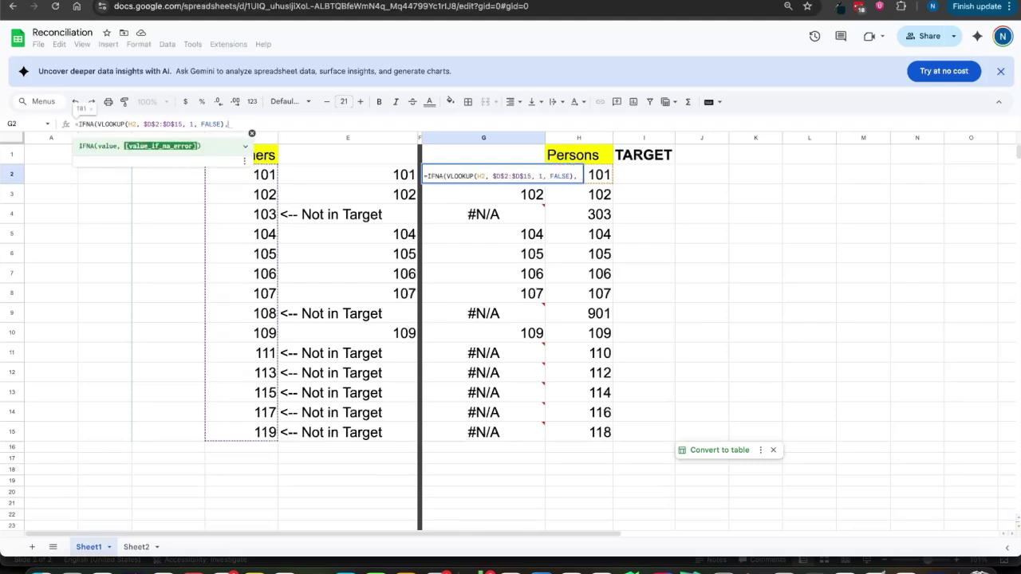
type(" \"")
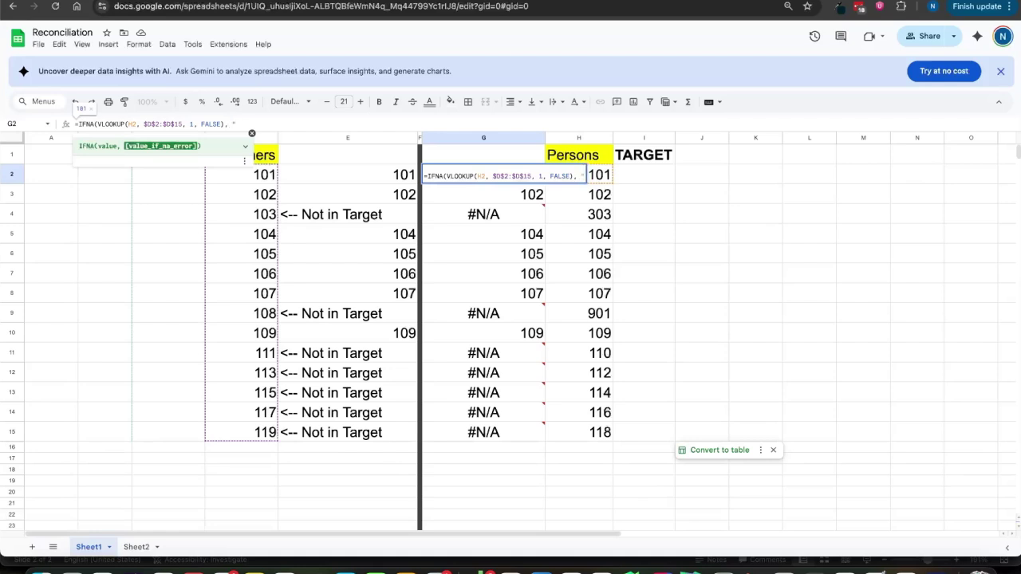
type("Not in Source ")
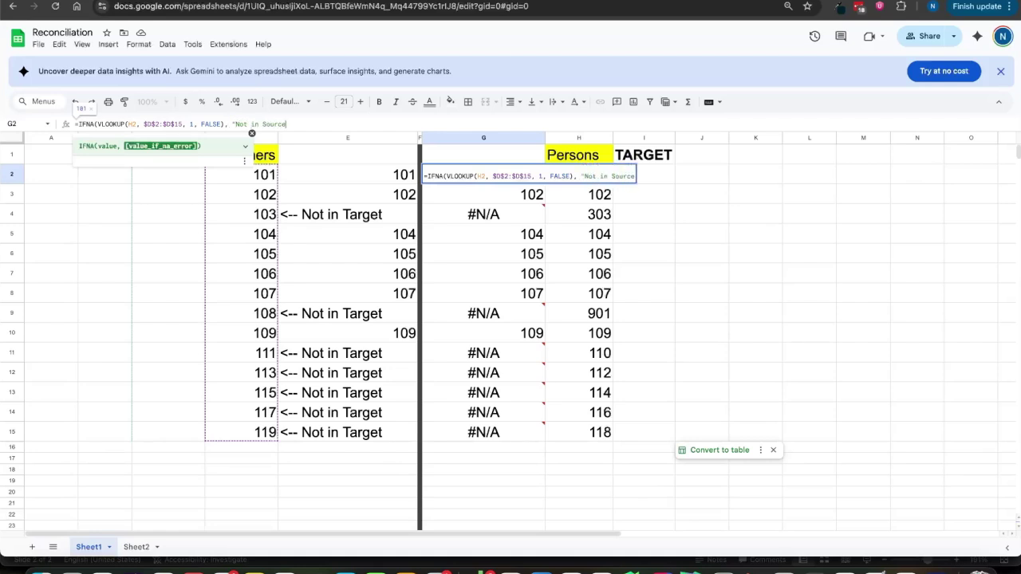
type("-->\")")
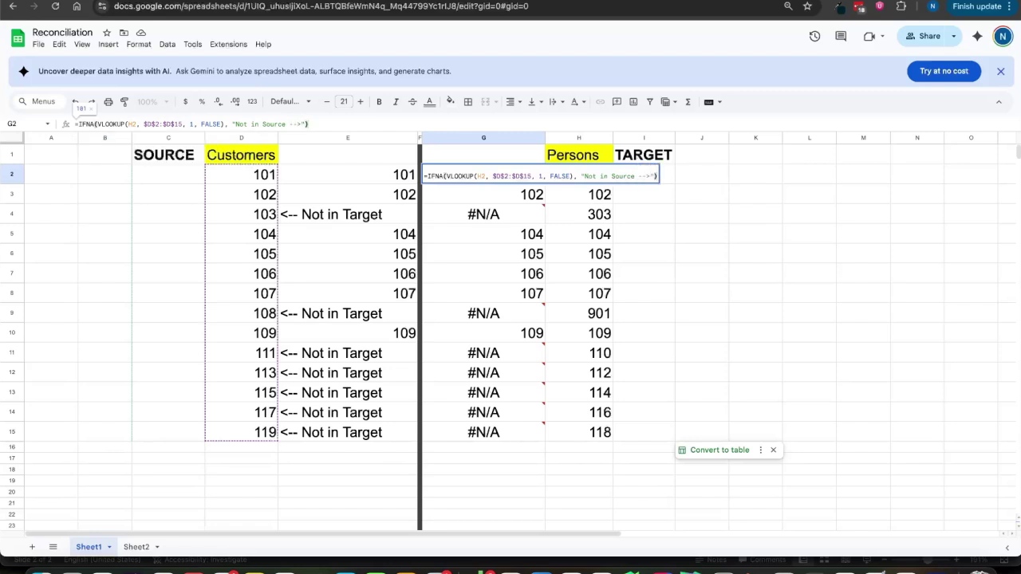
key("Return")
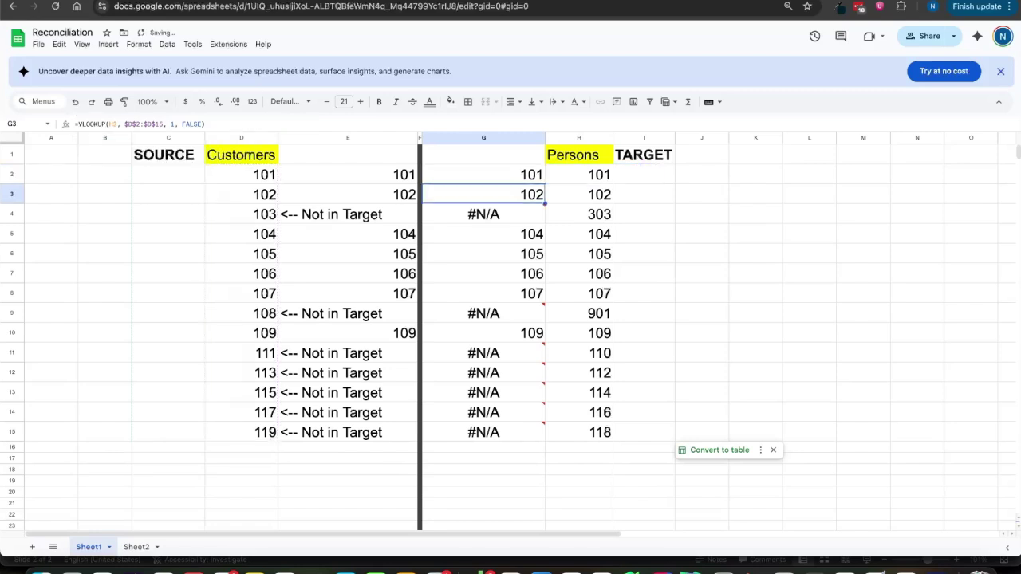
Step: Fill the IFNA formula from G2 down through G15 beside the Persons IDs
left_click(513, 177)
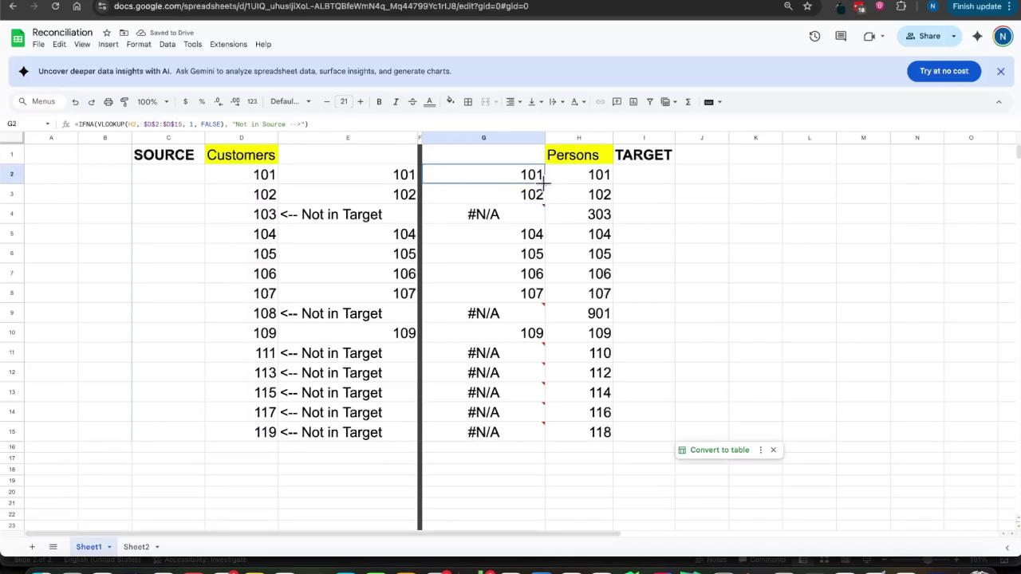
left_click_drag(544, 184, 538, 440)
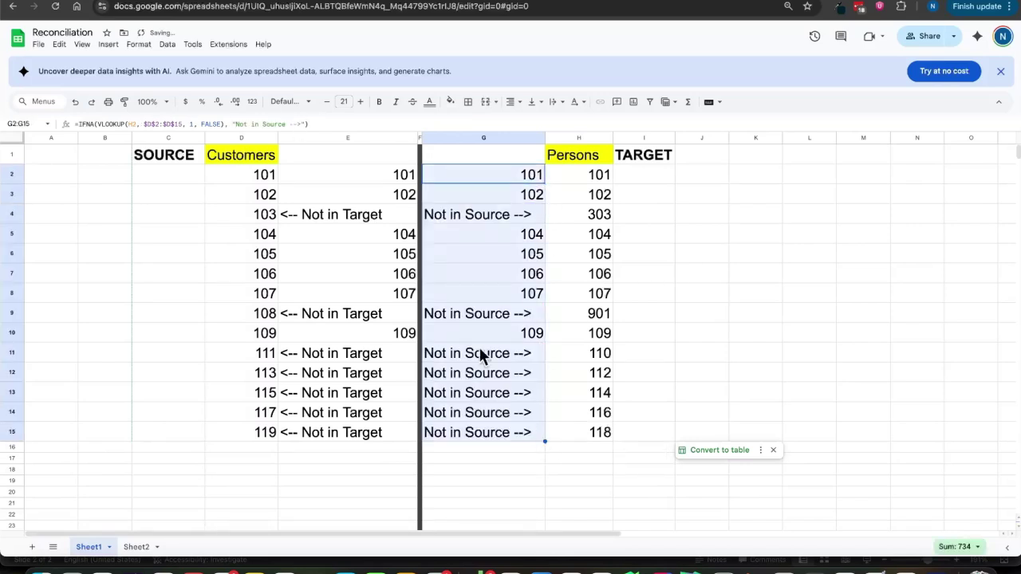
Step: Examine the missing-ID labels in columns E and G and compare where the two lookups disagree
left_click(349, 138)
left_click(503, 137)
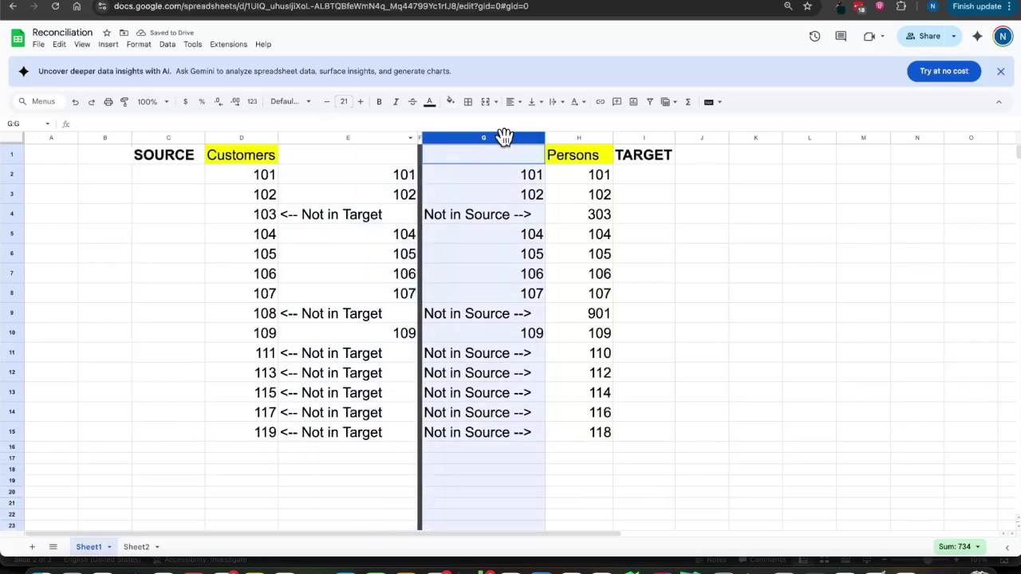
left_click(349, 136)
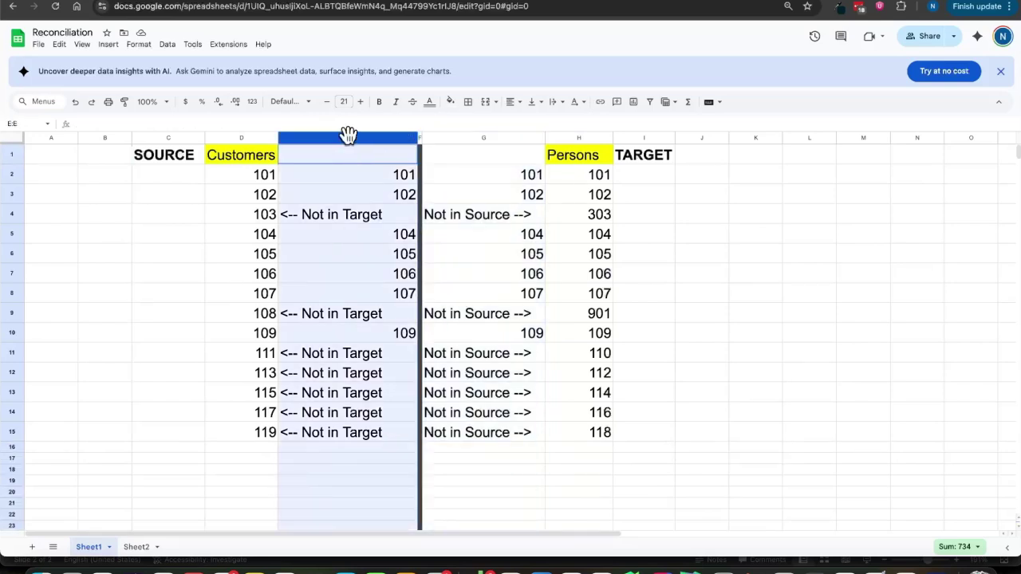
left_click(343, 156)
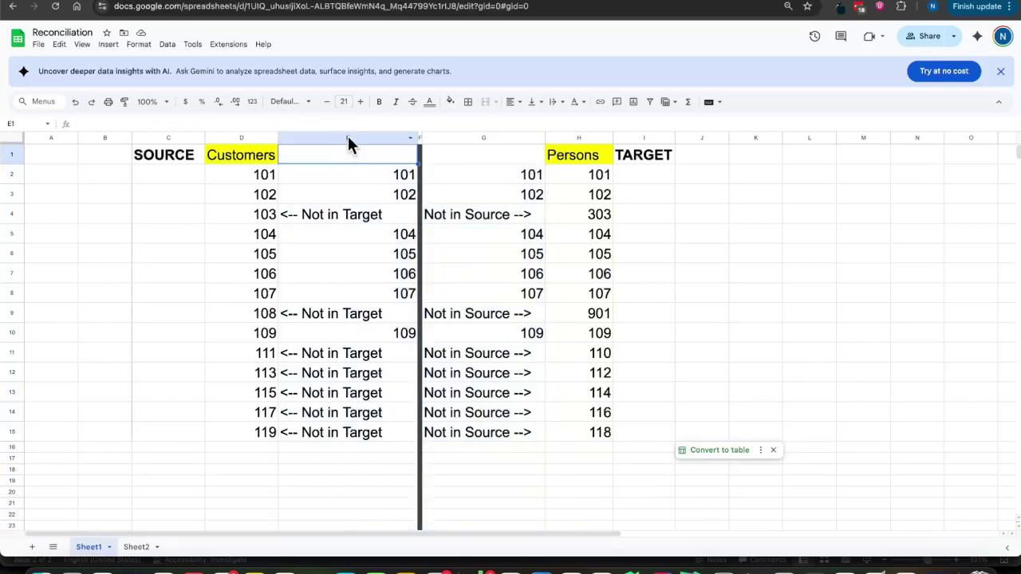
left_click(348, 137)
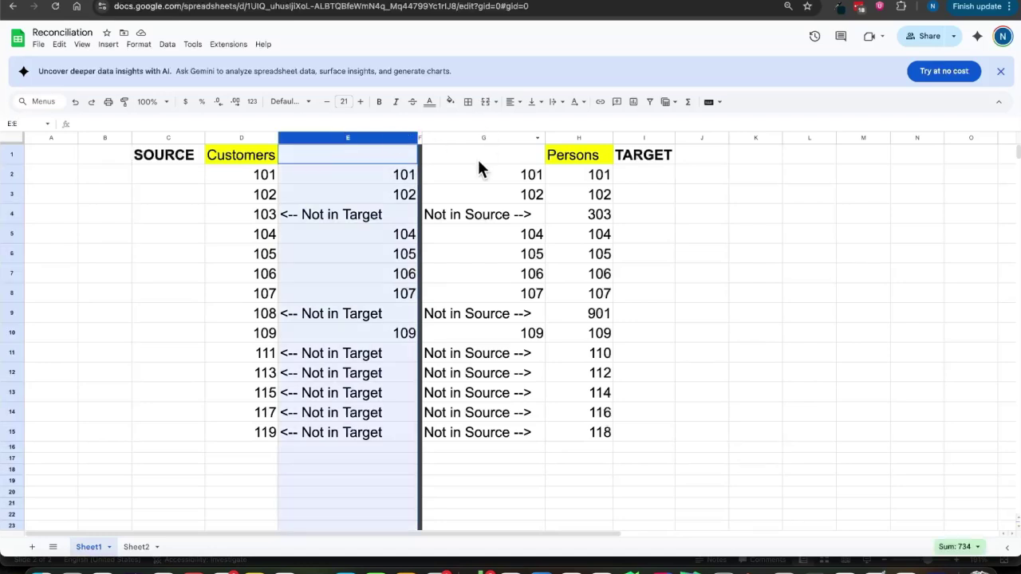
left_click(358, 313)
left_click(363, 215)
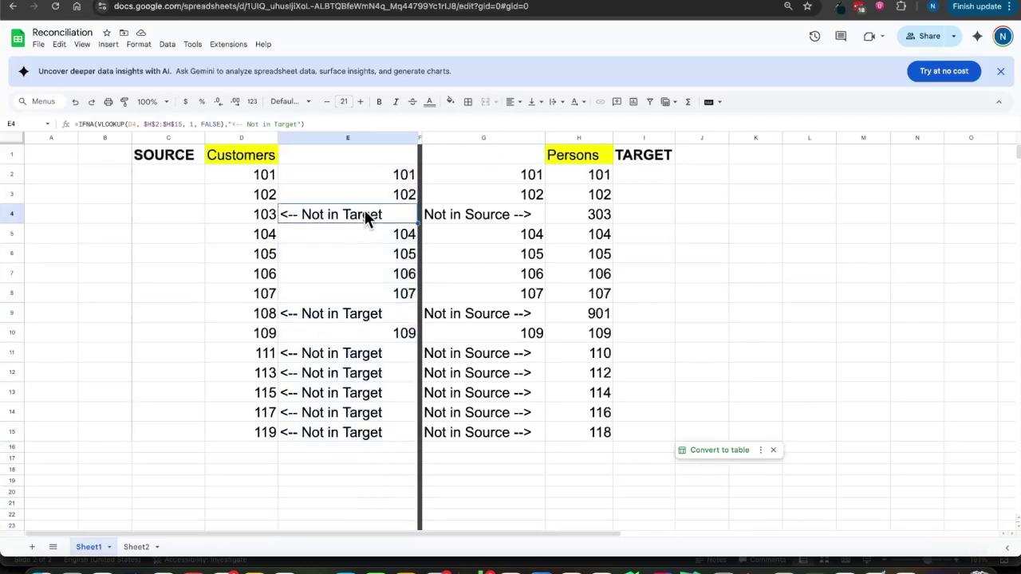
left_click(495, 209)
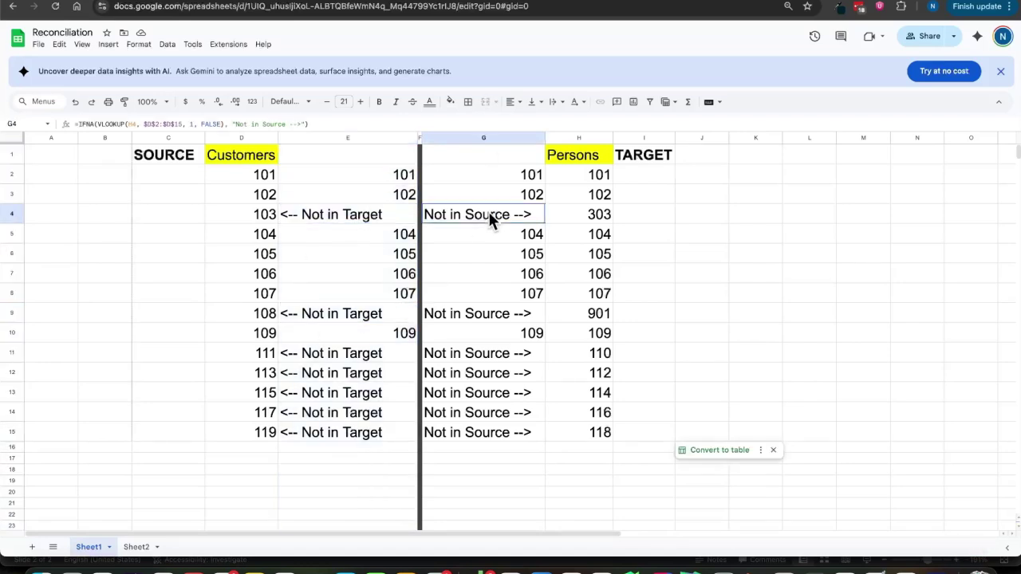
Step: Edit the conditional formatting rule for E1:E1000 and G2:G15 so it highlights cells whose text contains "Not in"
left_click(353, 138)
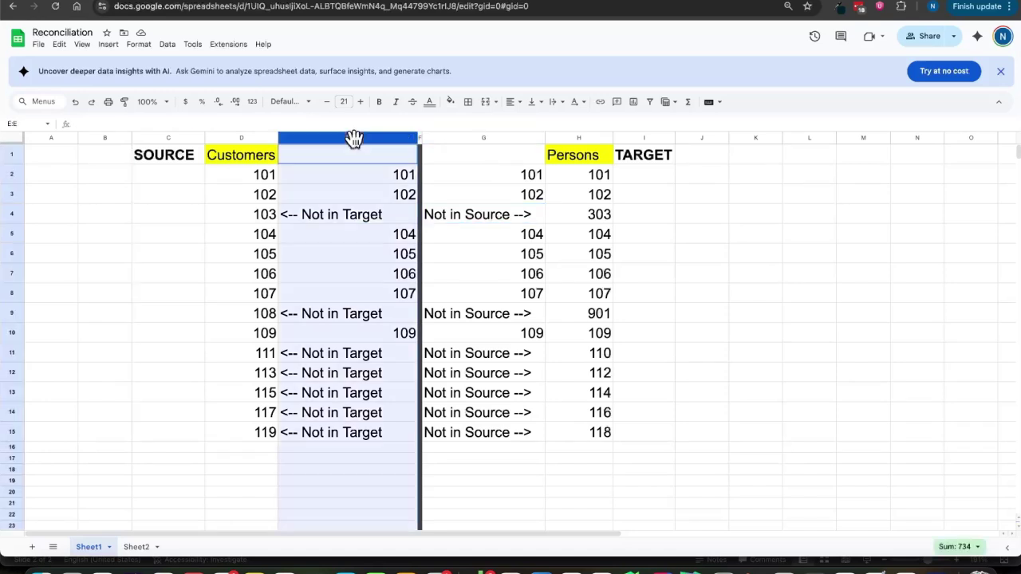
left_click(137, 45)
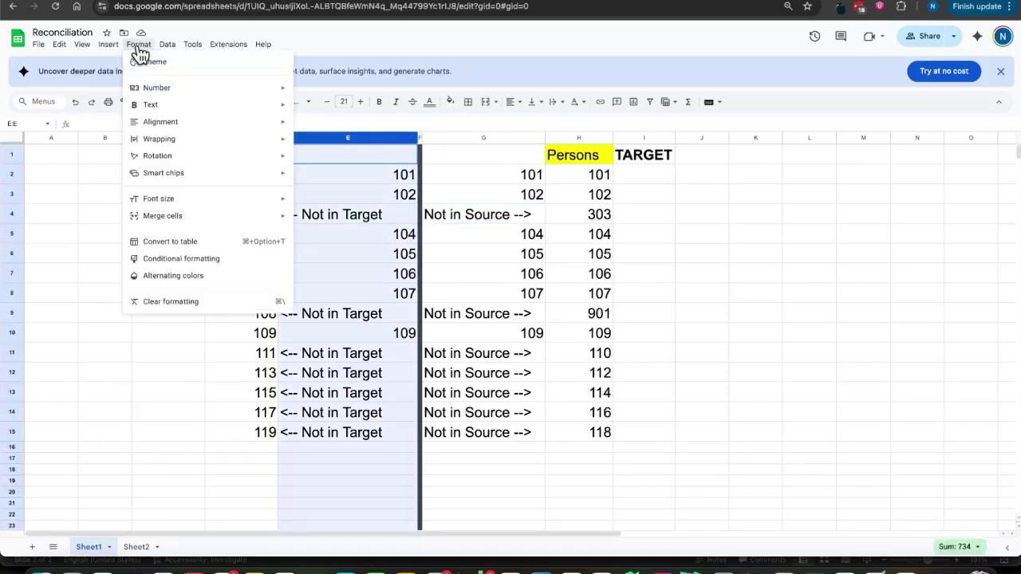
left_click(213, 263)
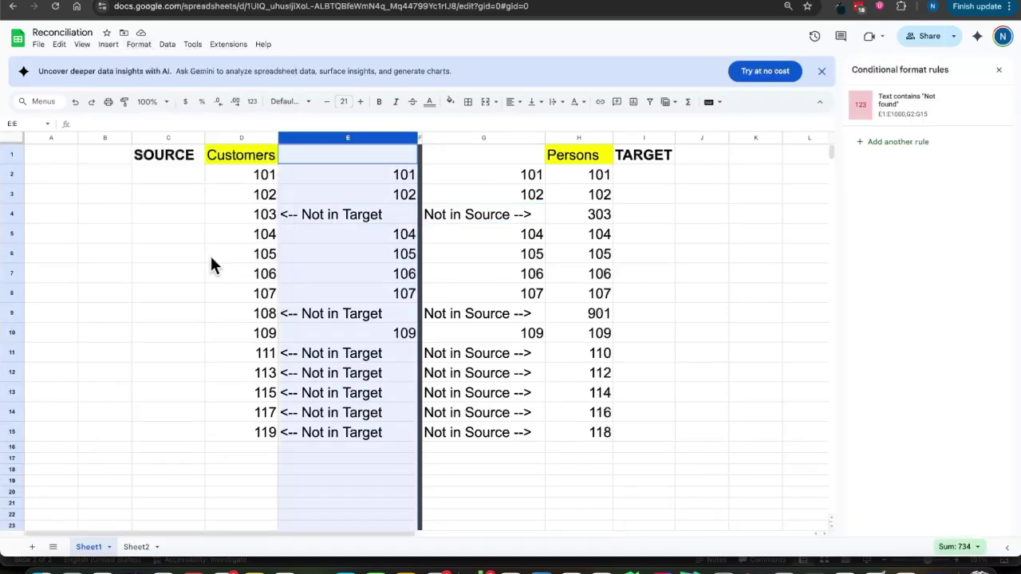
left_click(918, 110)
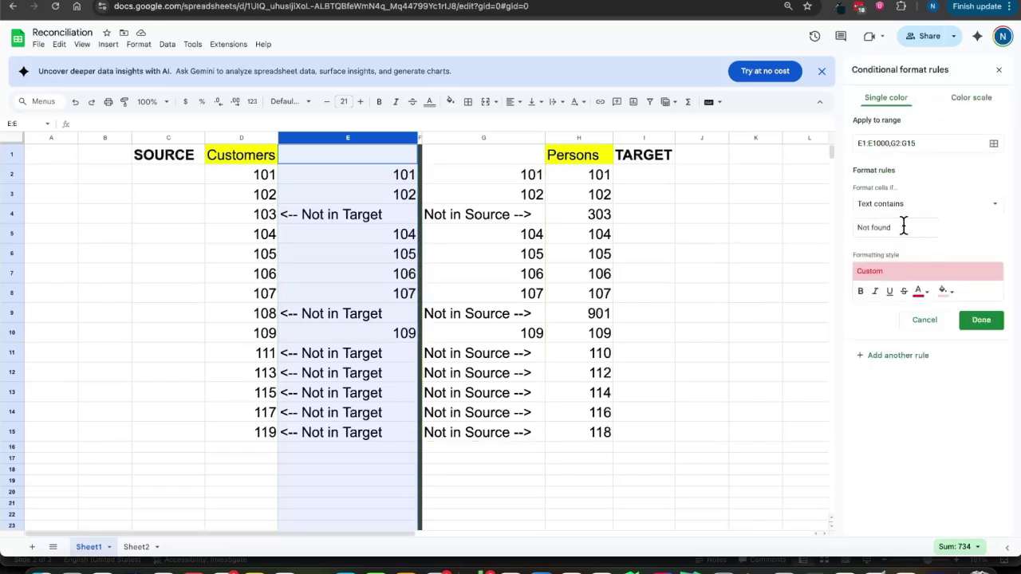
left_click_drag(904, 227, 840, 222)
type("Not in")
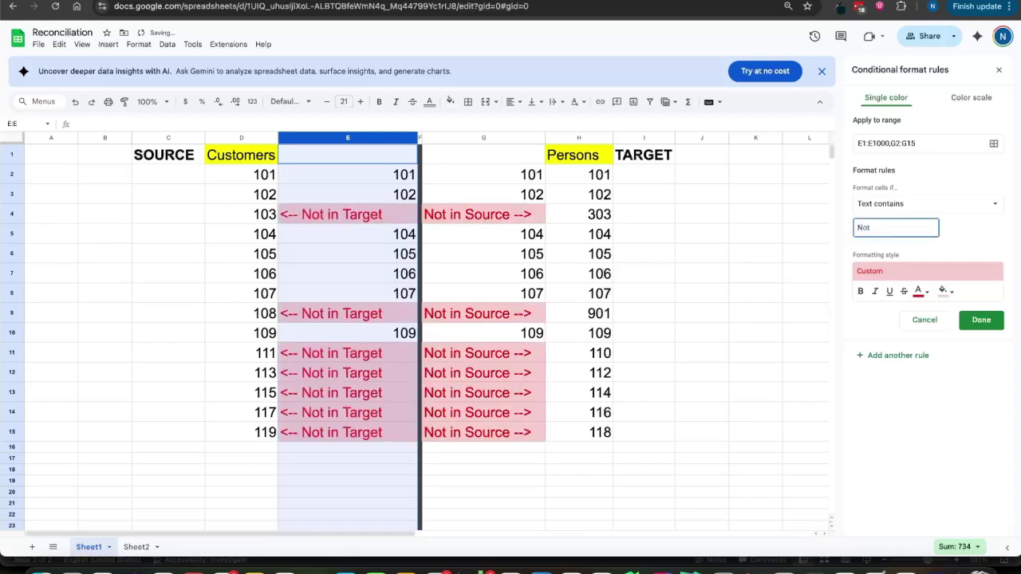
left_click(992, 324)
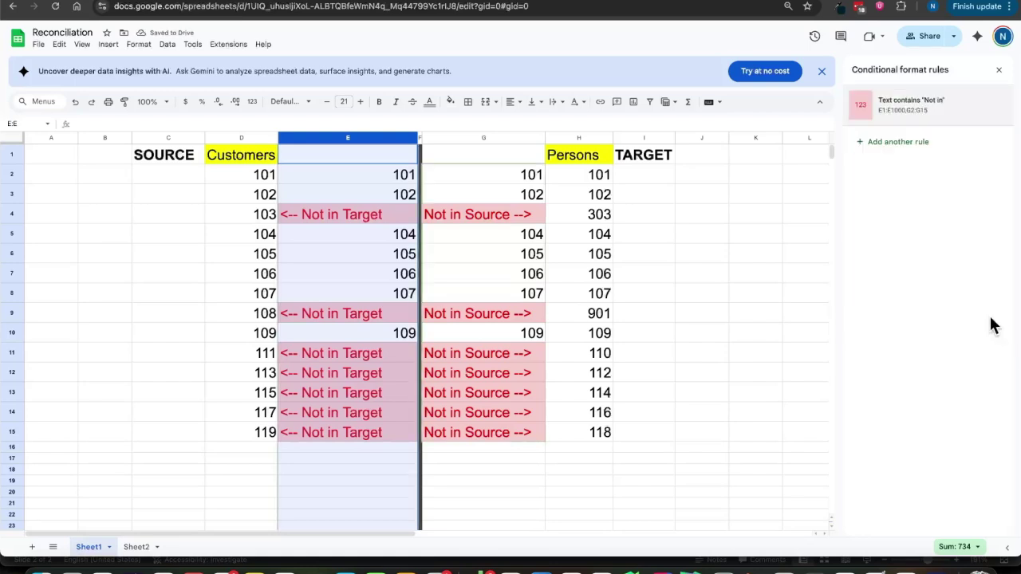
left_click(735, 400)
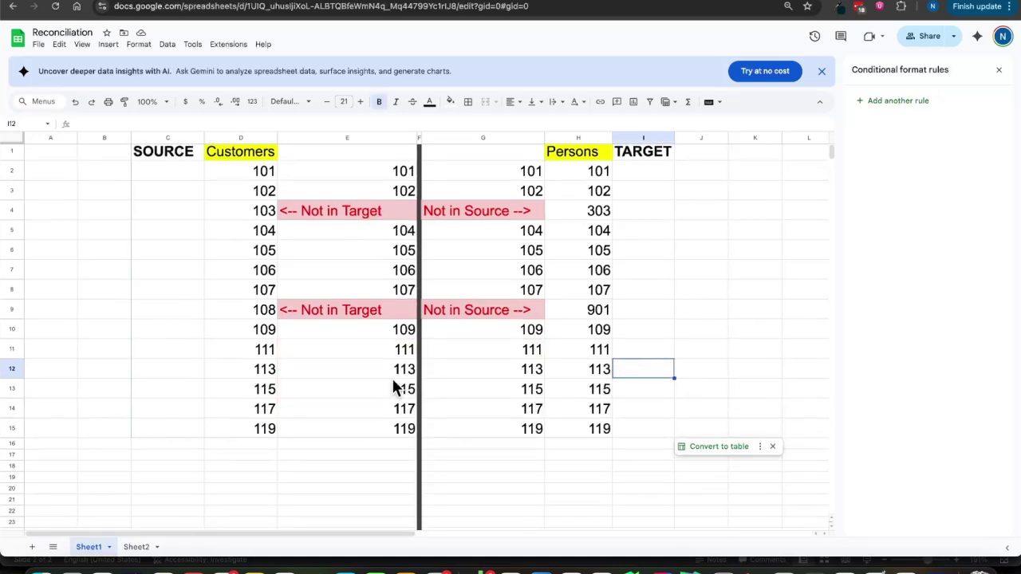
Step: Extend the Customers ID series from 117 and 119 in D14:D15 down through D40
left_click(358, 428)
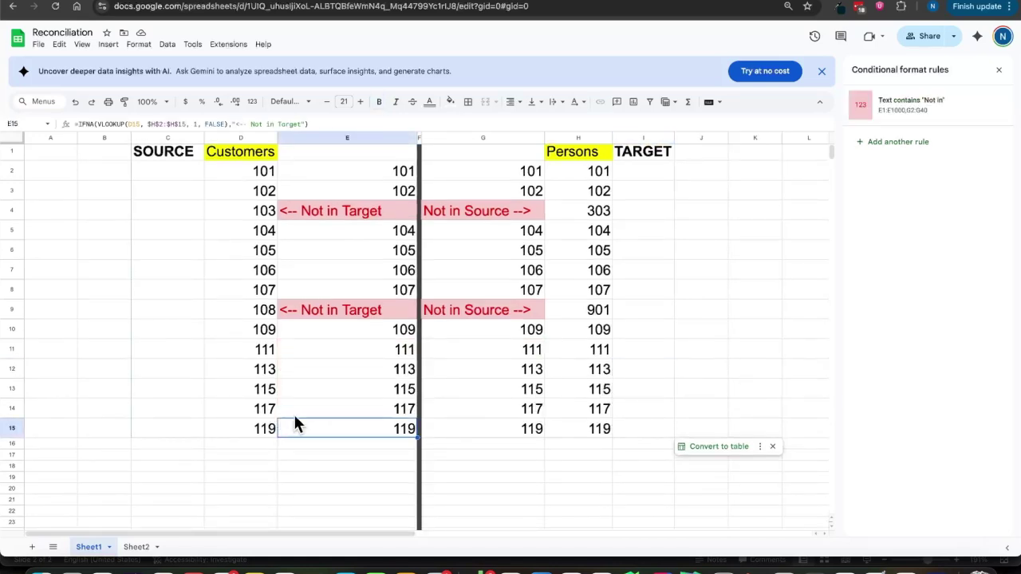
scroll(295, 425, "down", 3)
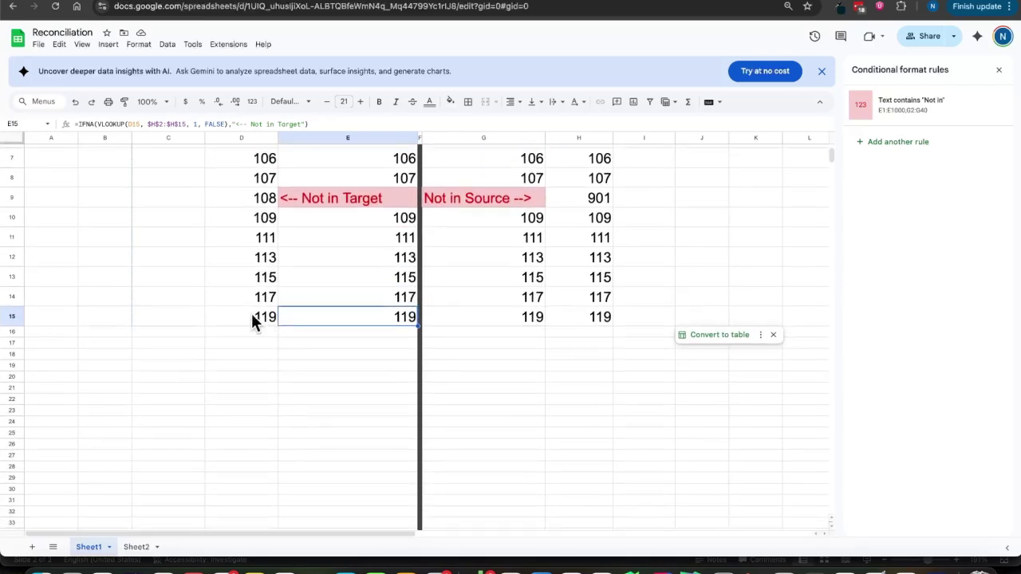
left_click_drag(258, 296, 258, 322)
scroll(264, 327, "down", 1)
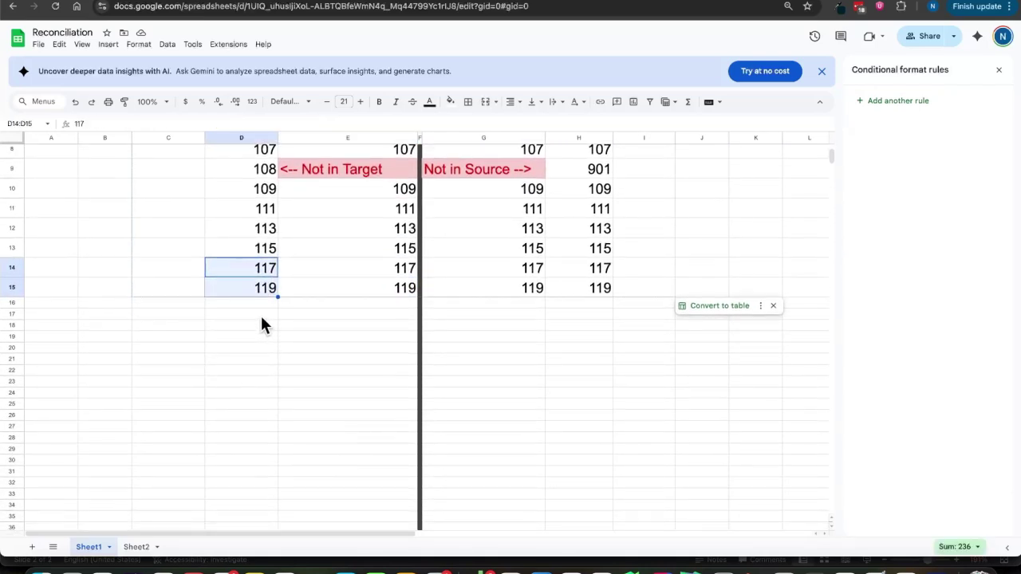
right_click(276, 294)
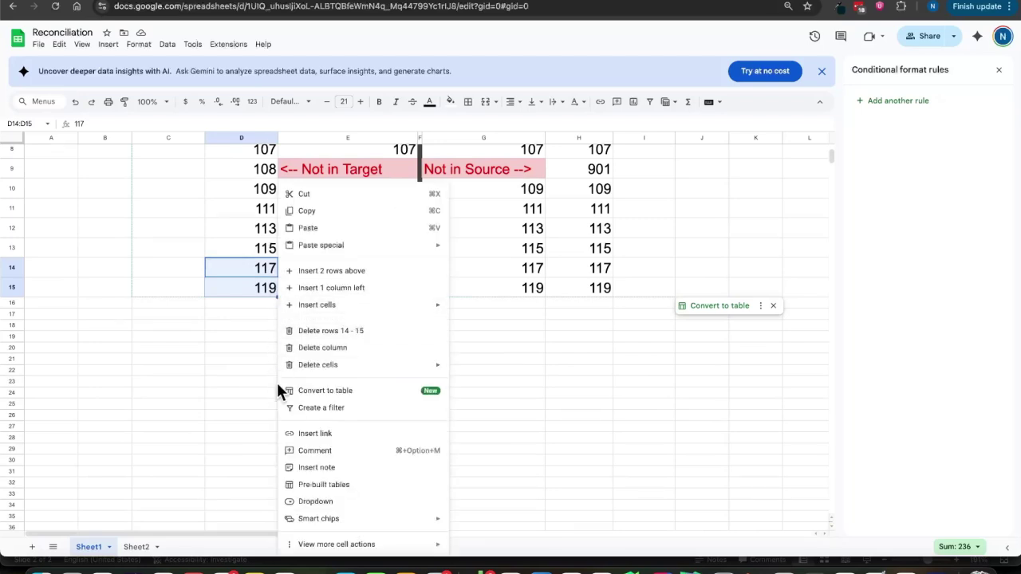
key("Escape")
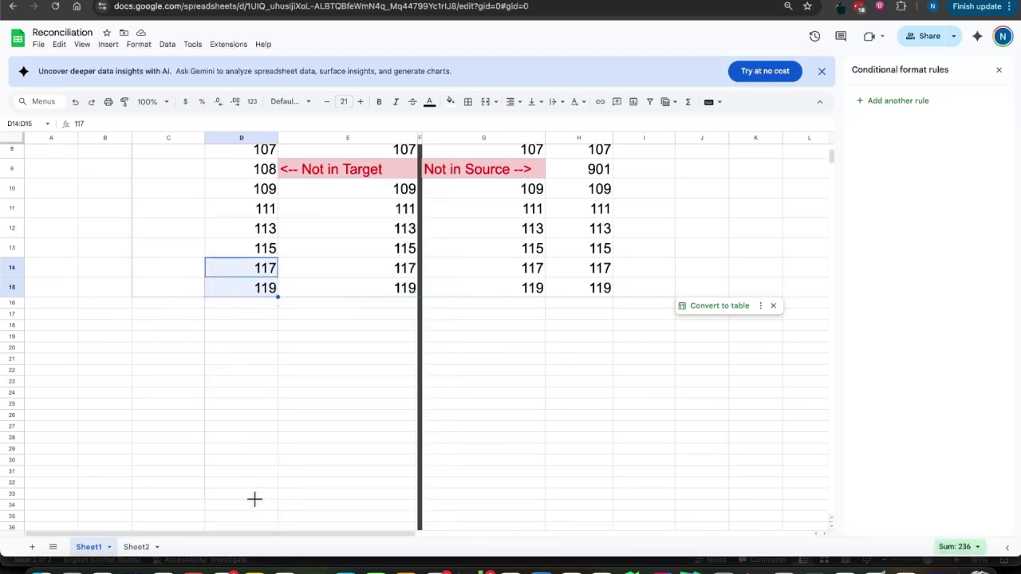
left_click_drag(254, 498, 257, 487)
scroll(501, 355, "down", 1)
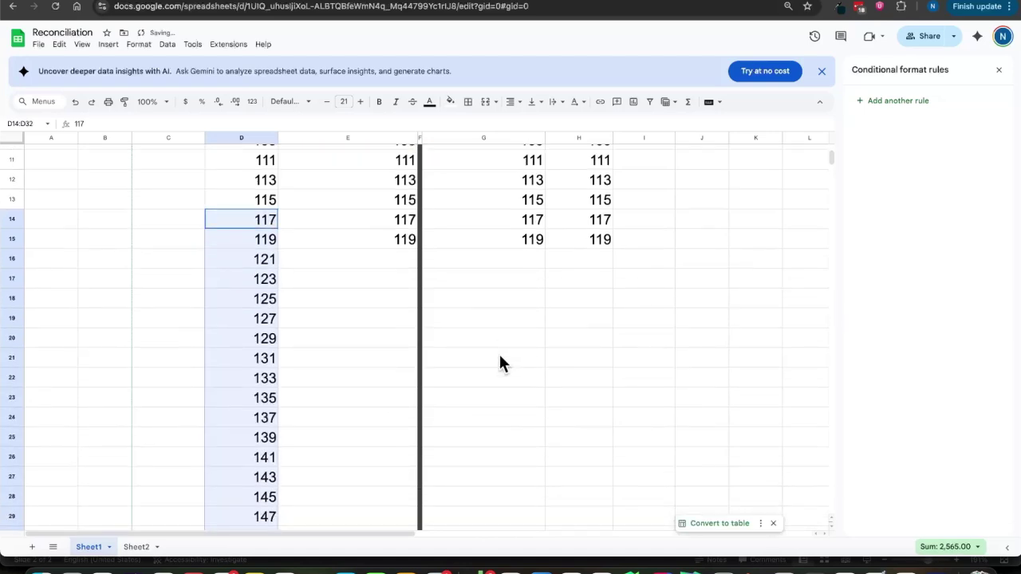
scroll(317, 298, "down", 2)
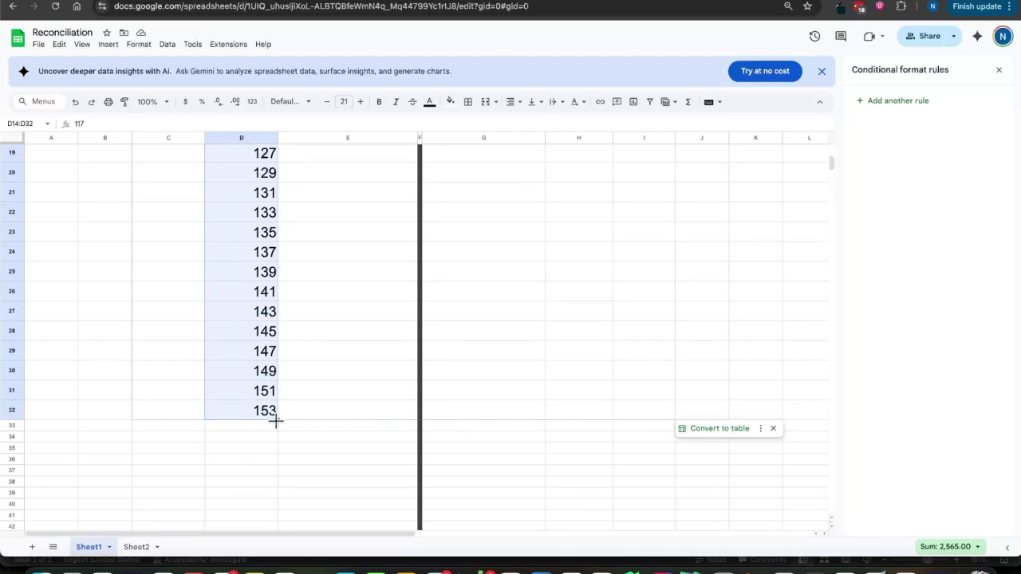
left_click_drag(275, 422, 269, 515)
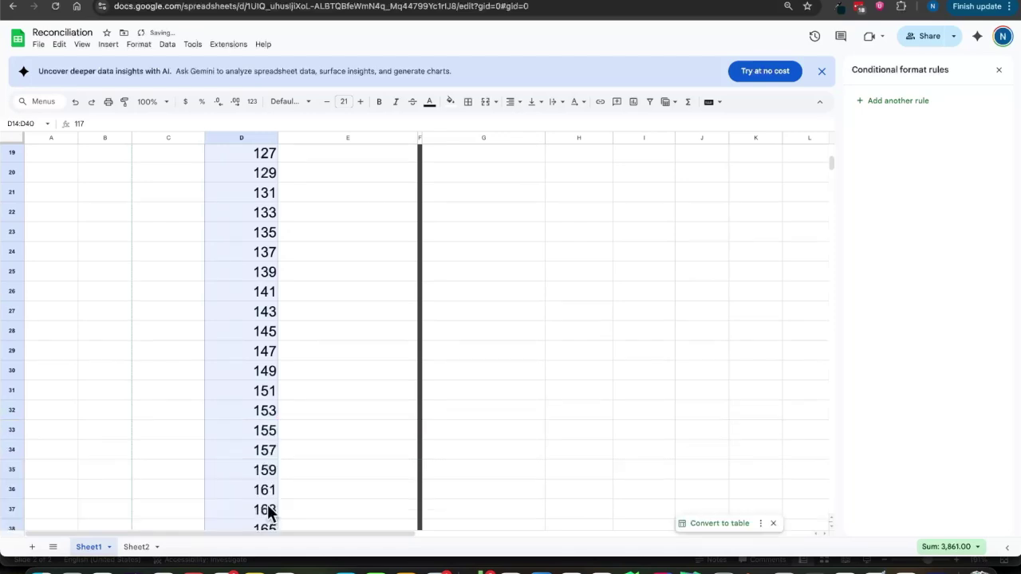
Step: Extend the Persons ID series from 117 and 119 in H14:H15 down through H40
scroll(513, 327, "up", 3)
scroll(513, 334, "up", 3)
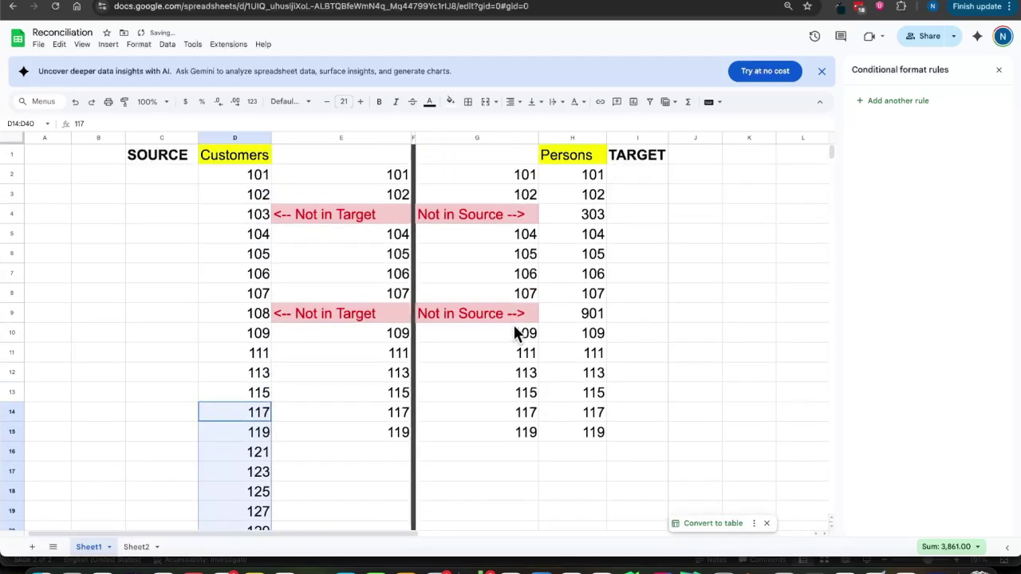
left_click_drag(596, 412, 592, 433)
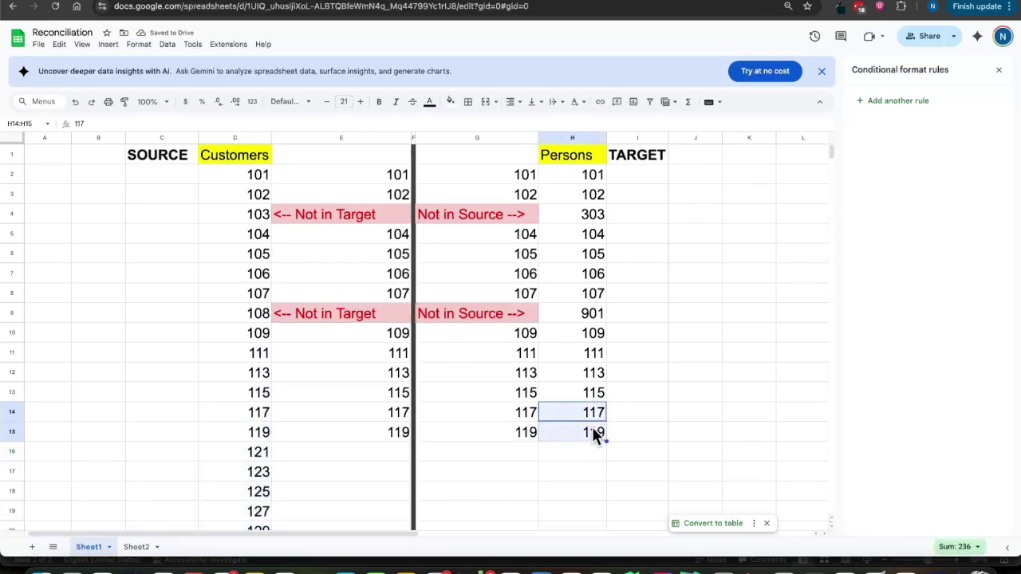
scroll(592, 431, "down", 5)
scroll(607, 303, "down", 2)
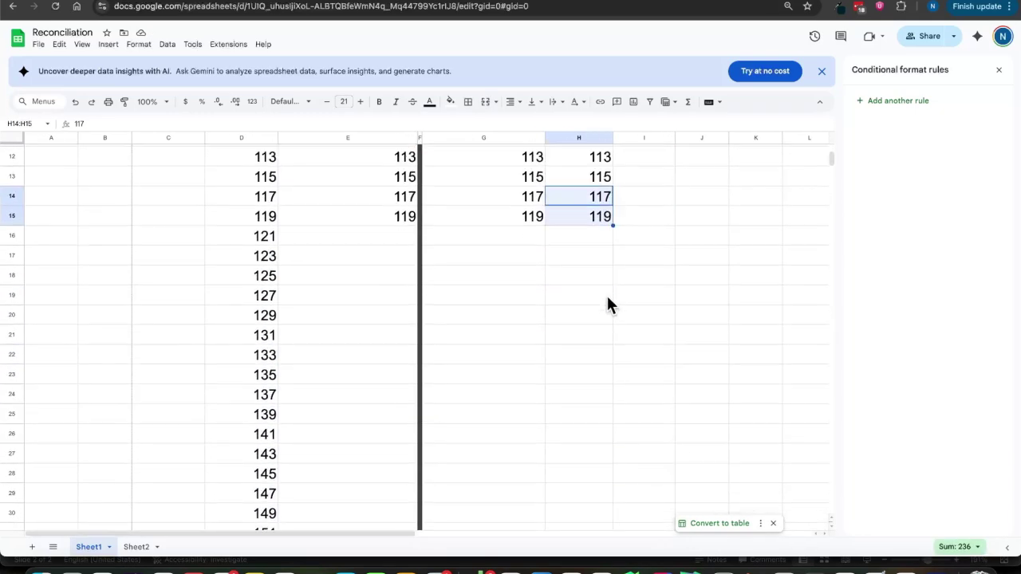
left_click_drag(612, 227, 606, 467)
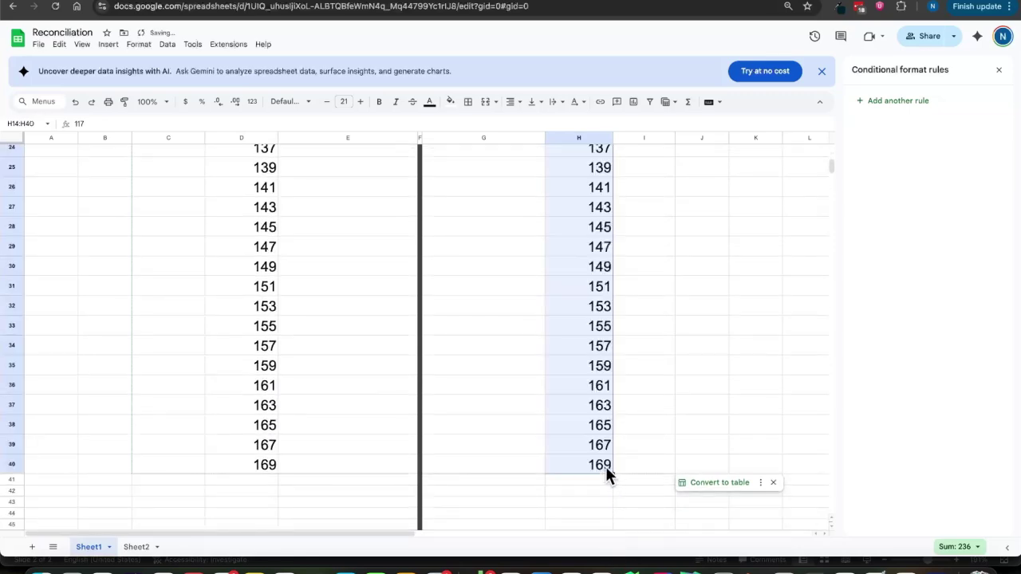
Step: Compare the extended Customers and Persons IDs row by row from row 16 downward
scroll(606, 359, "up", 8)
scroll(607, 335, "down", 4)
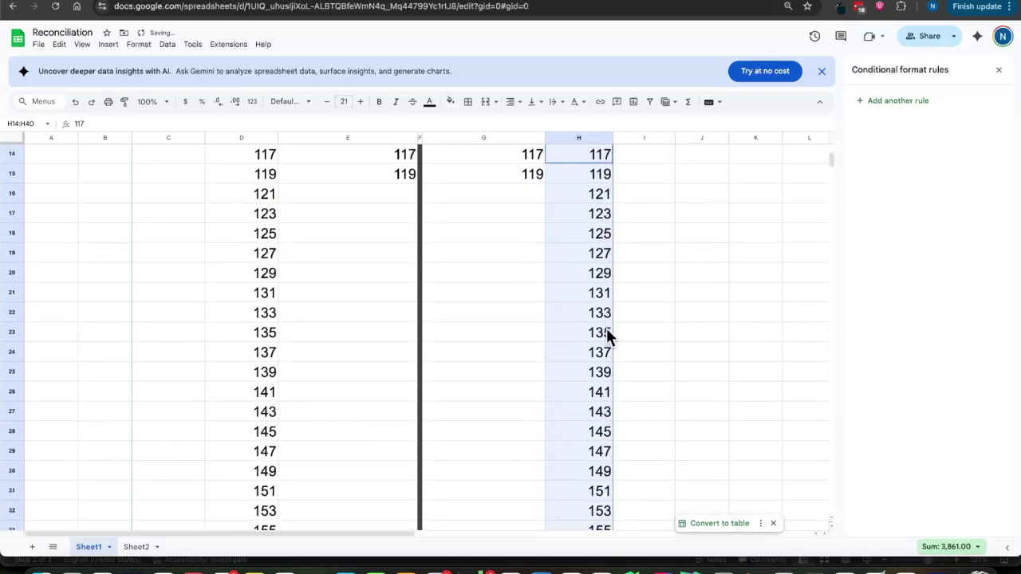
left_click(275, 193)
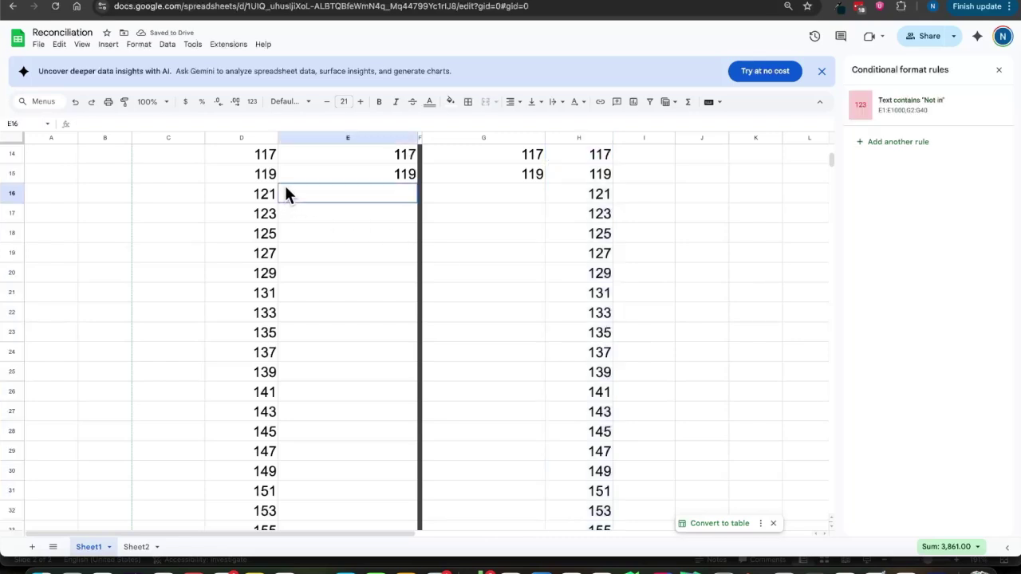
left_click(594, 200)
left_click(597, 215)
left_click(265, 234)
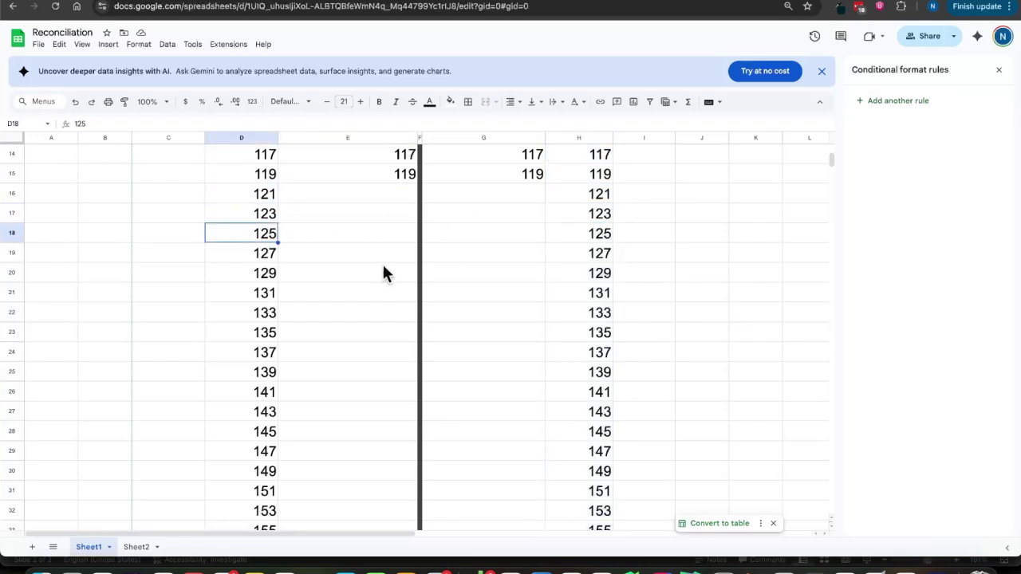
left_click(600, 253)
scroll(581, 315, "up", 1)
scroll(580, 313, "down", 3)
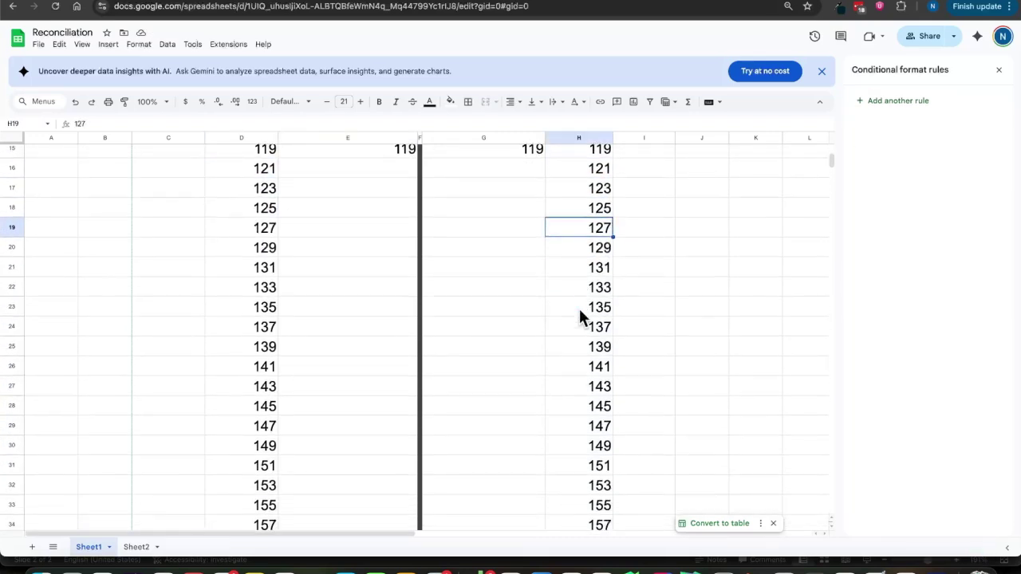
Step: Change the Persons IDs to 133 in H21 and 144 in H26 to create mismatches with the Customers list
left_click(604, 252)
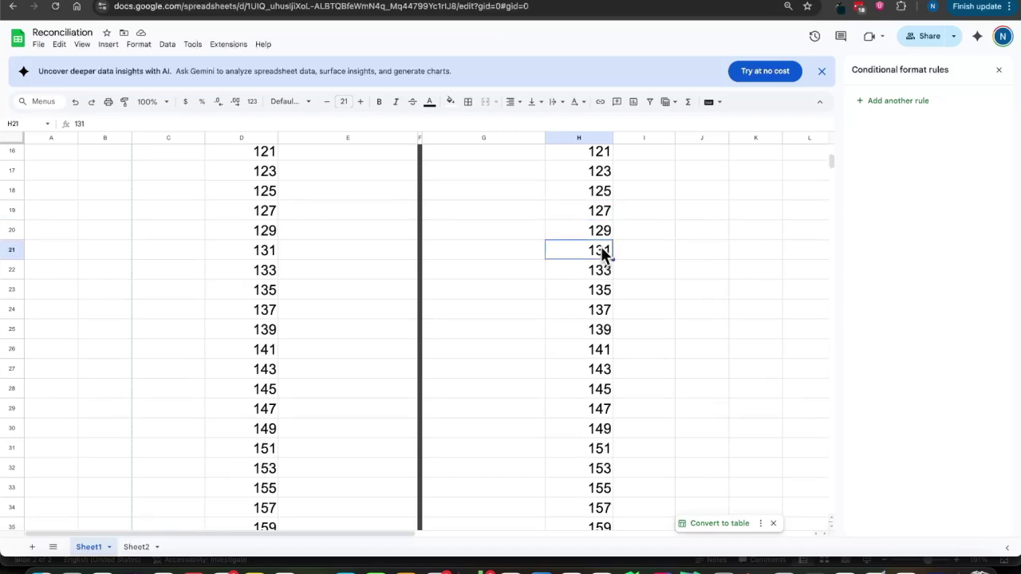
type("133")
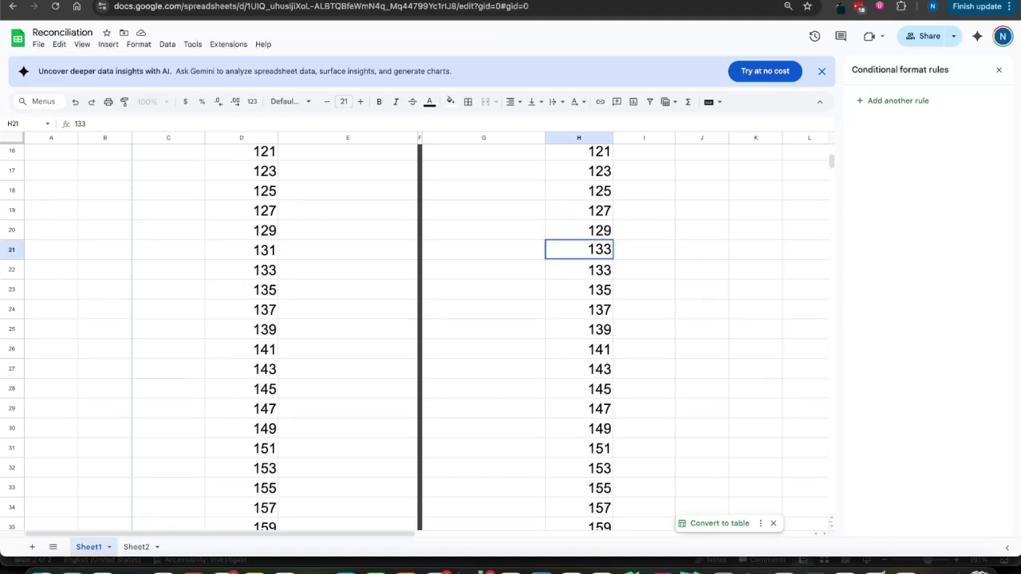
key("Return")
left_click(606, 351)
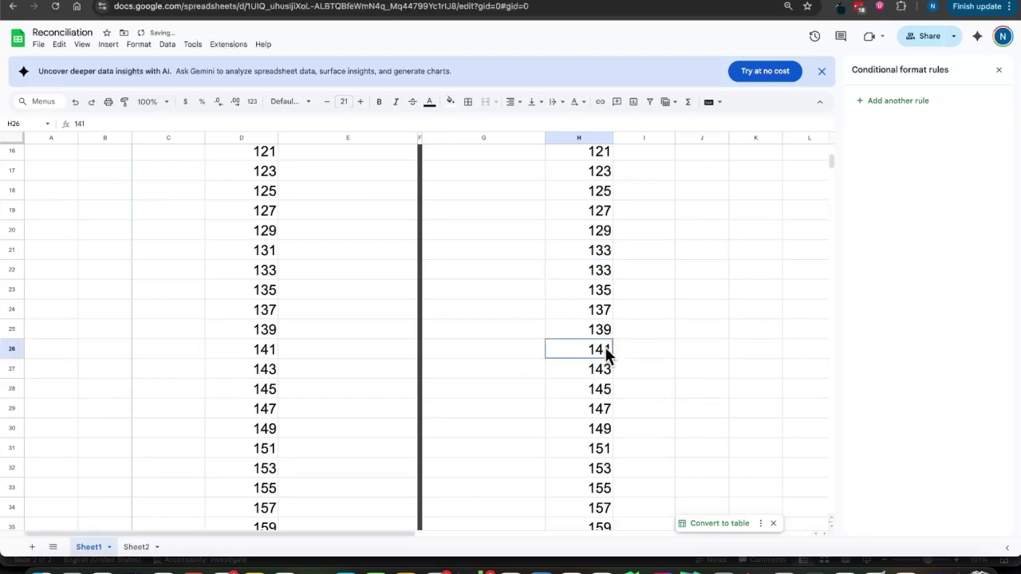
type("144")
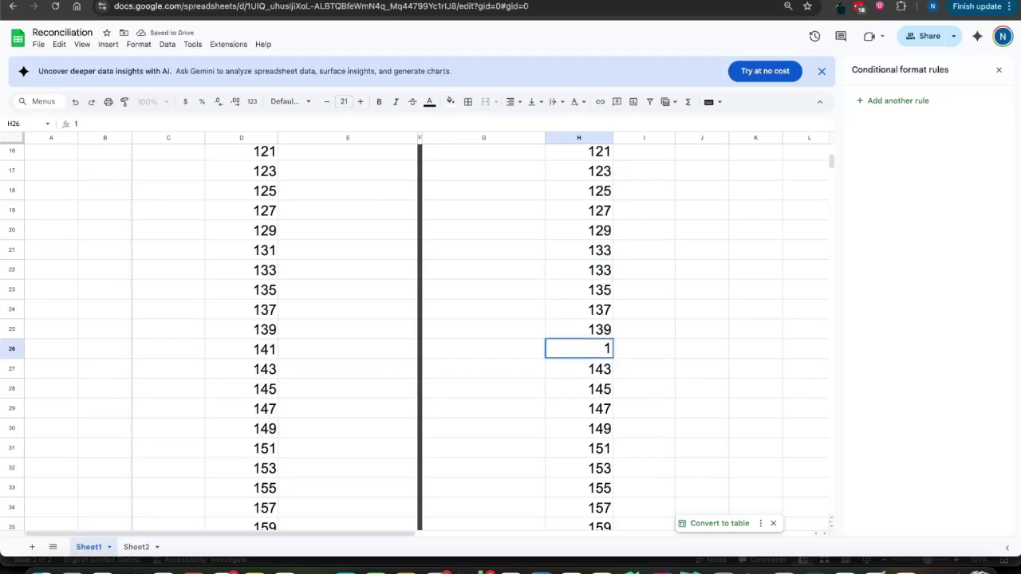
key("Return")
Step: Change the Persons ID in H34 to 1557
scroll(590, 417, "down", 2)
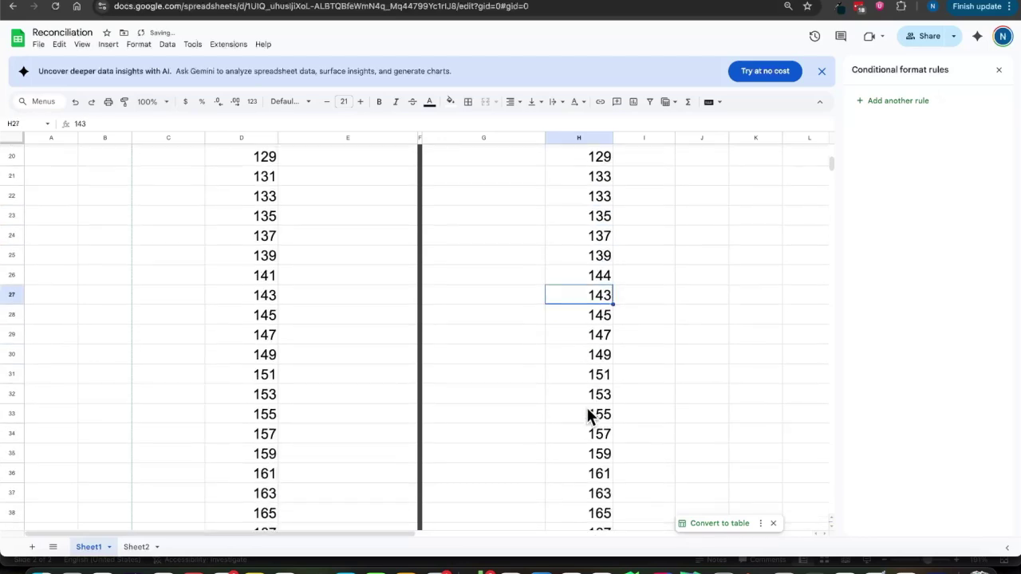
left_click(598, 435)
scroll(598, 439, "down", 1)
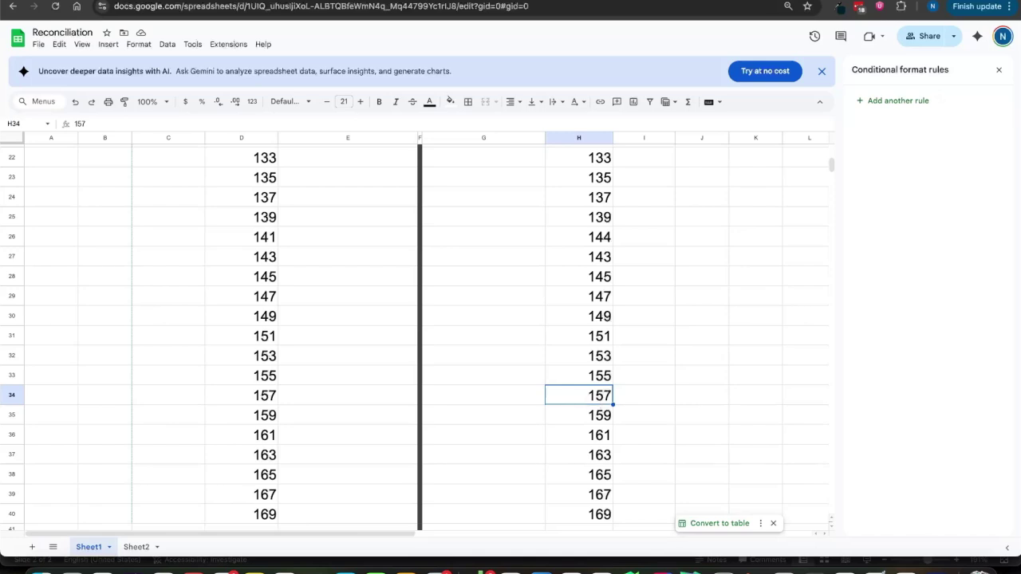
type("1557")
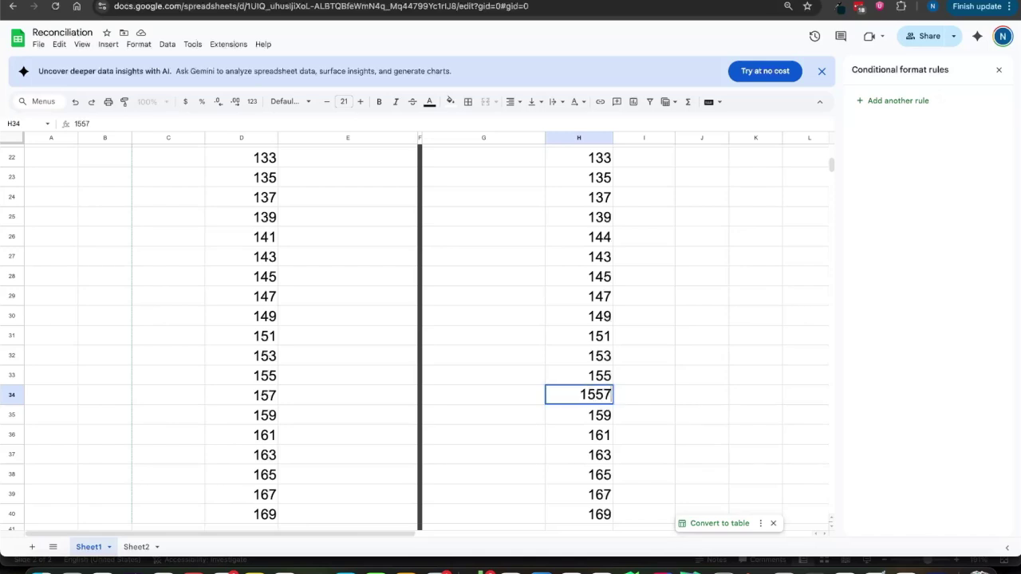
key("Return")
Step: Change the Persons ID in H39 to 1160
scroll(511, 335, "down", 3)
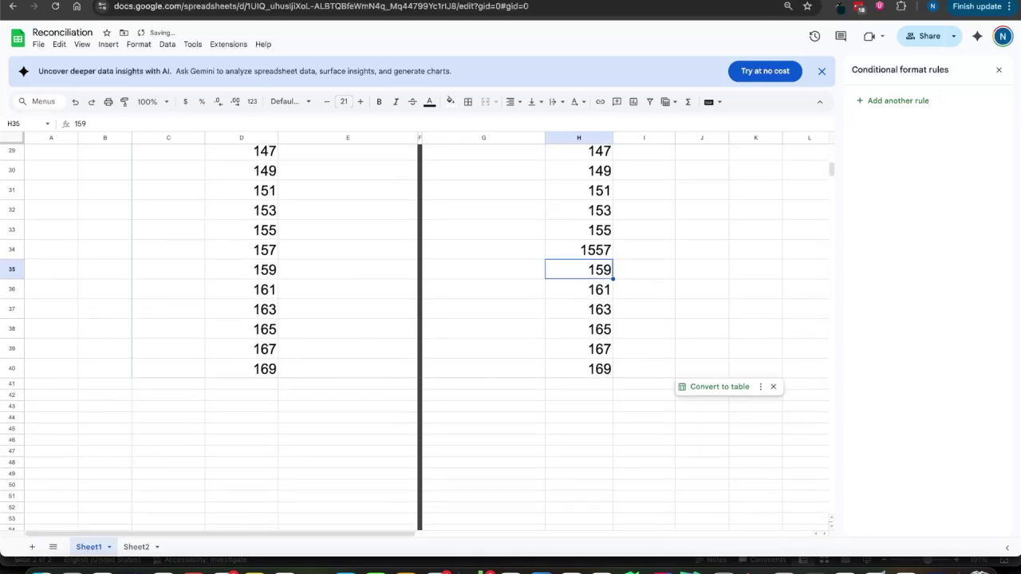
left_click(600, 351)
type("11")
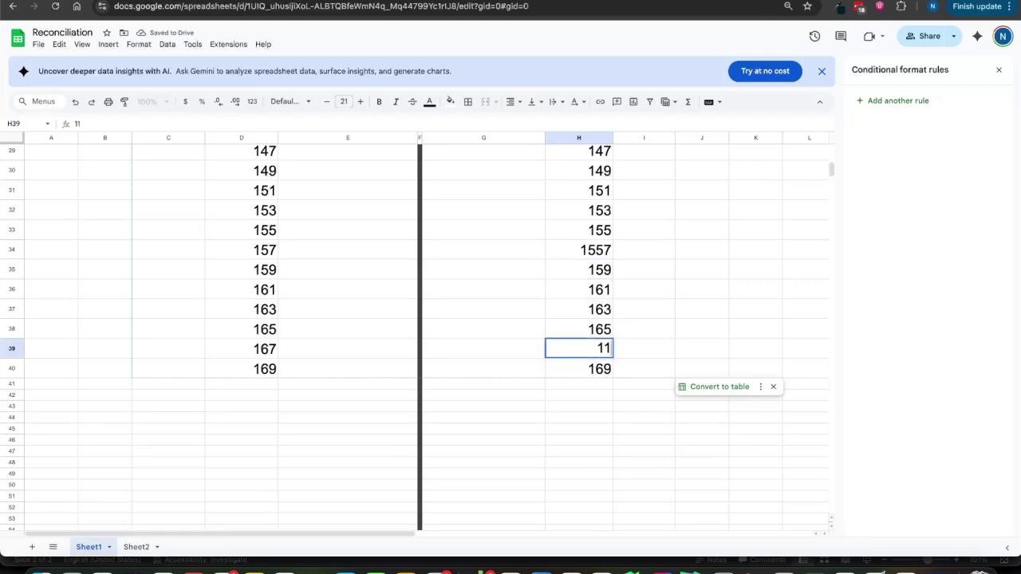
type("69")
key("Return")
left_click(597, 351)
type("1160")
key("Return")
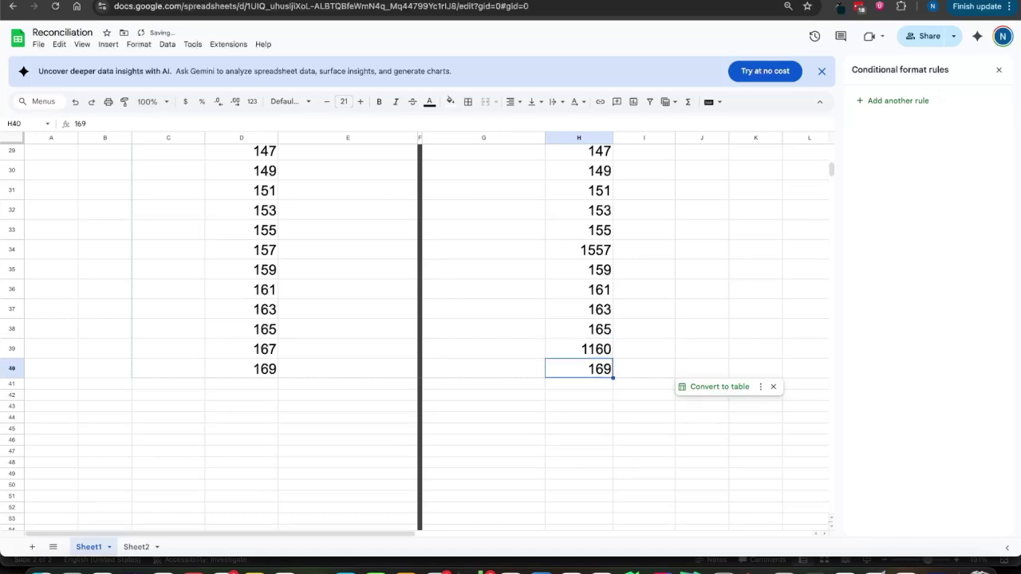
Step: Change the Customers ID in D35 to 901
left_click(269, 273)
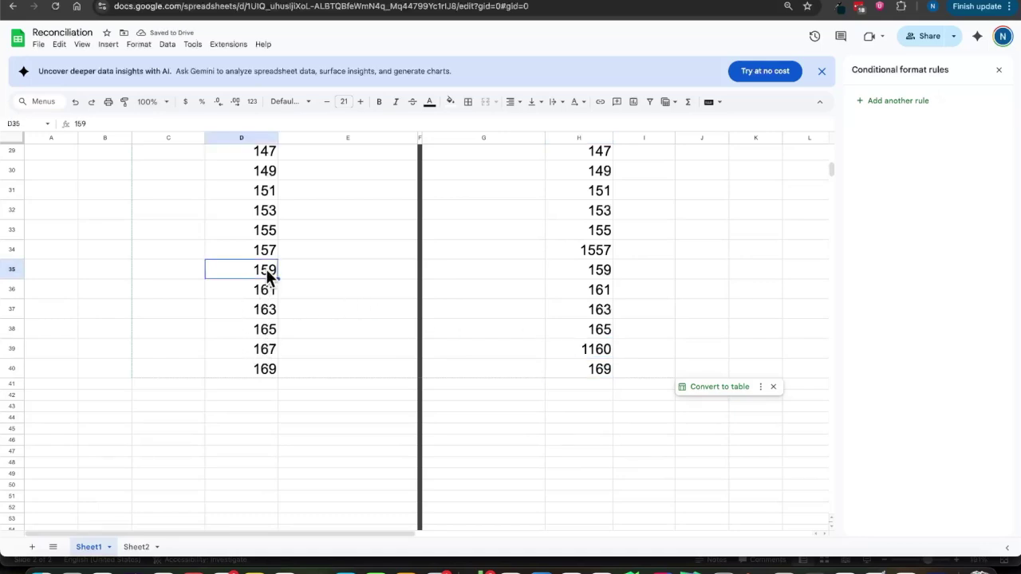
type("901")
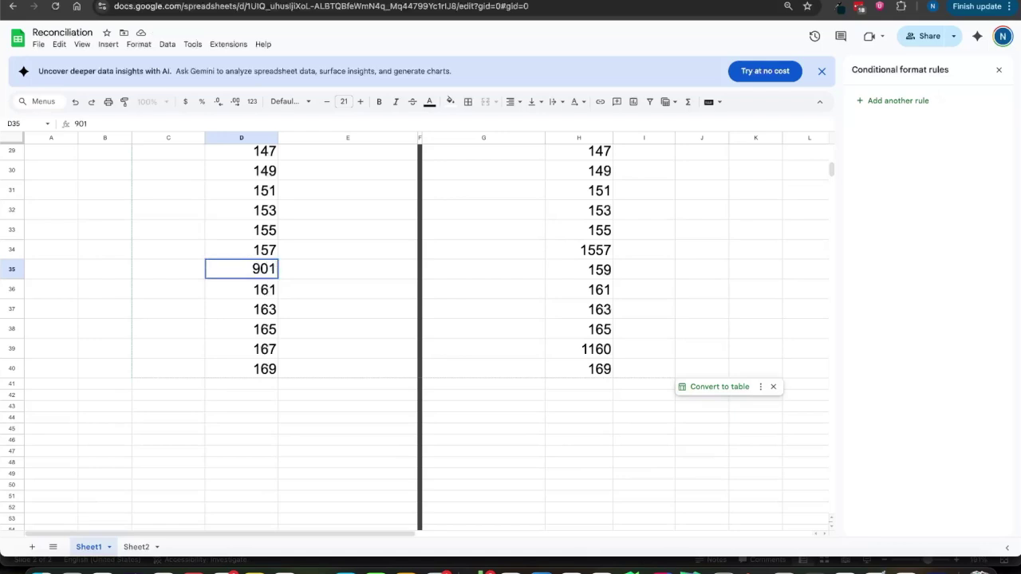
key("Return")
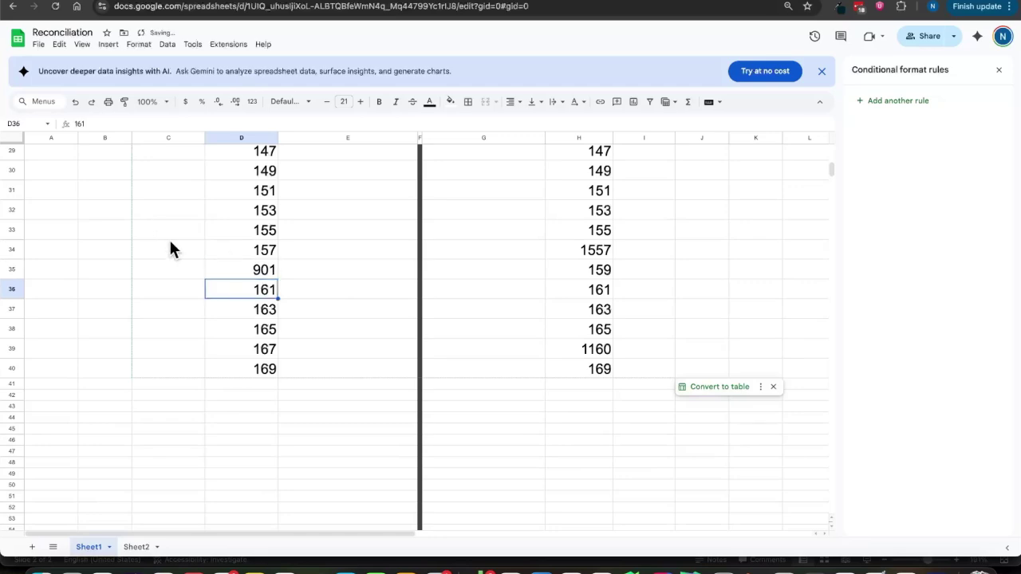
Step: Check the lookup range in E2's formula against the last row of the extended ID lists
scroll(319, 276, "up", 10)
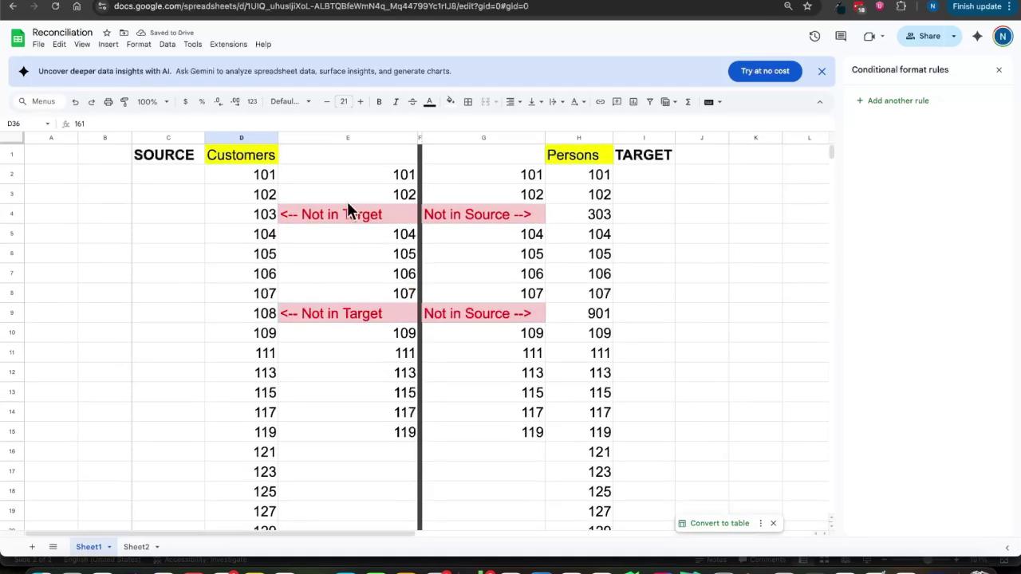
left_click(358, 173)
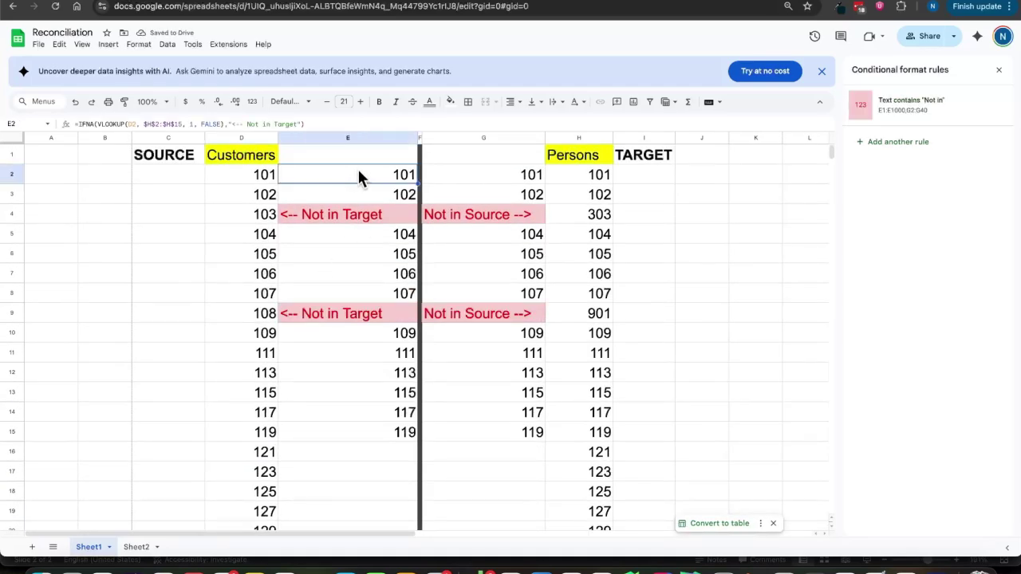
left_click(180, 126)
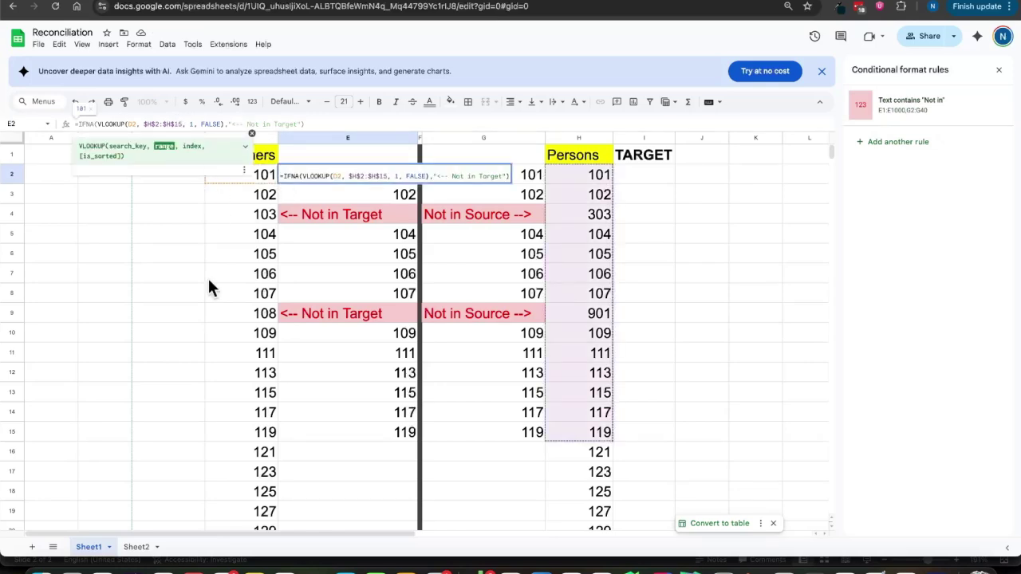
key("Escape")
scroll(224, 404, "down", 4)
scroll(224, 404, "down", 5)
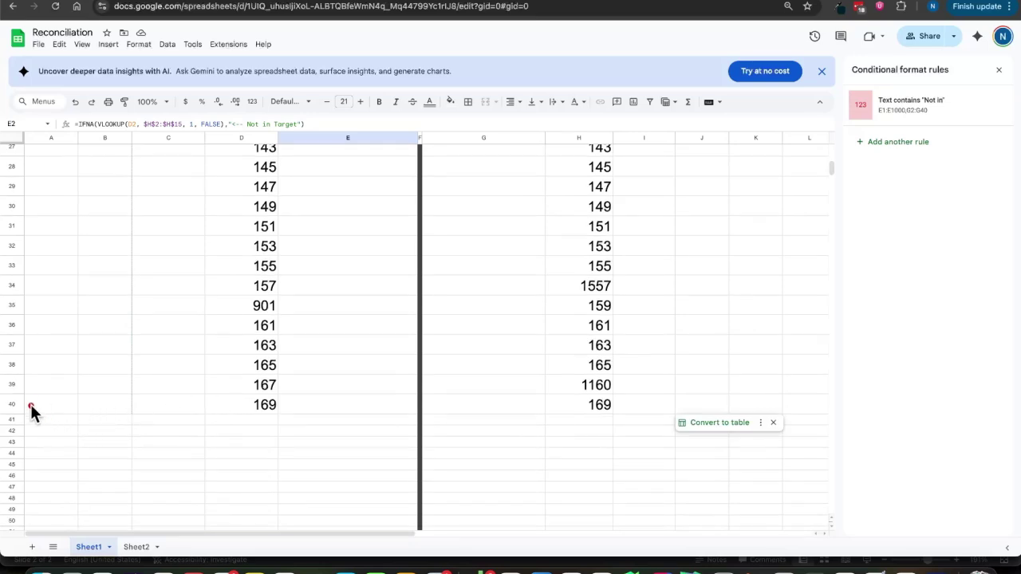
left_click_drag(30, 404, 152, 411)
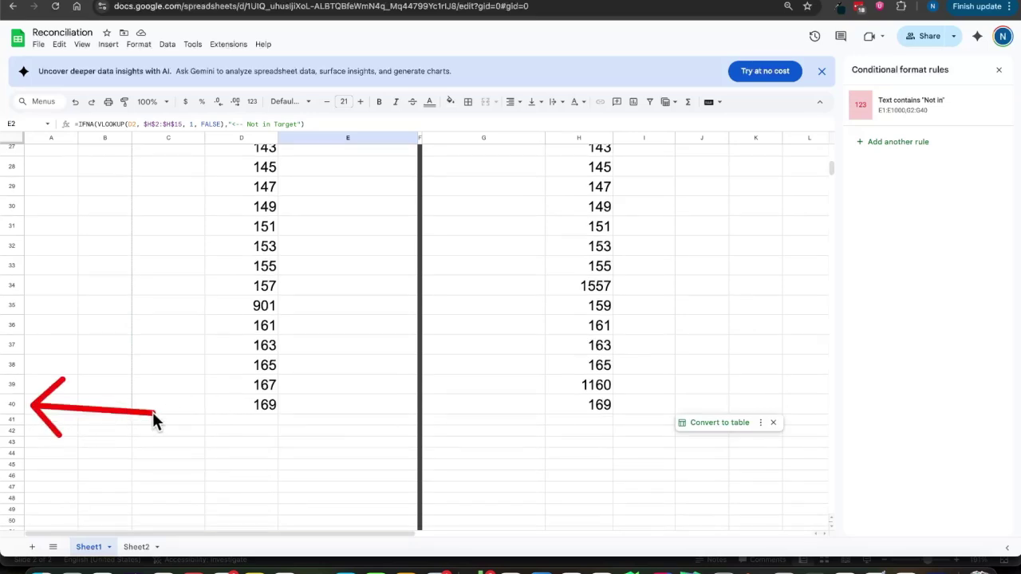
scroll(363, 304, "up", 9)
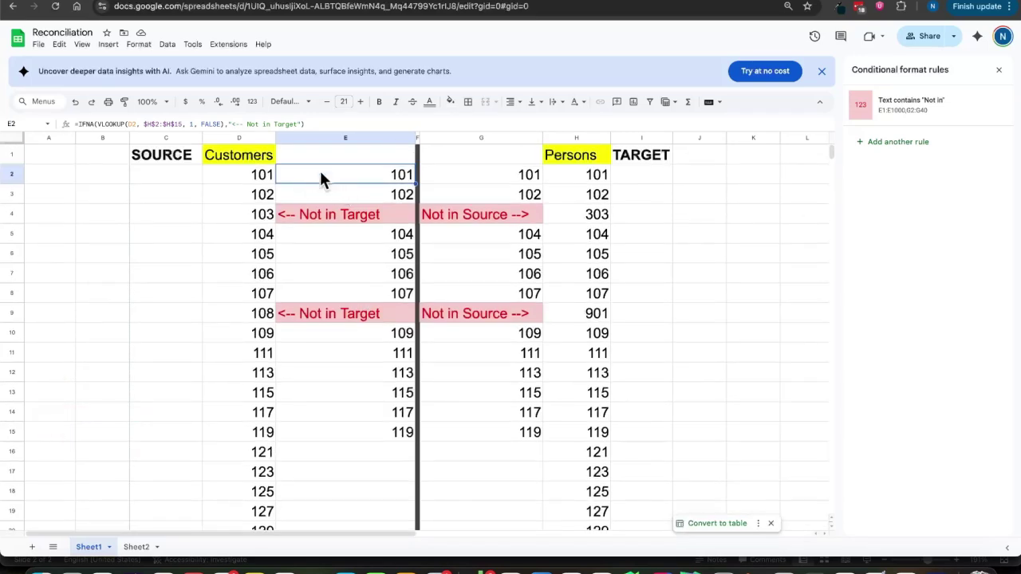
Step: Extend the VLOOKUP range in E2's formula to $H$2:$H$40
left_click(185, 124)
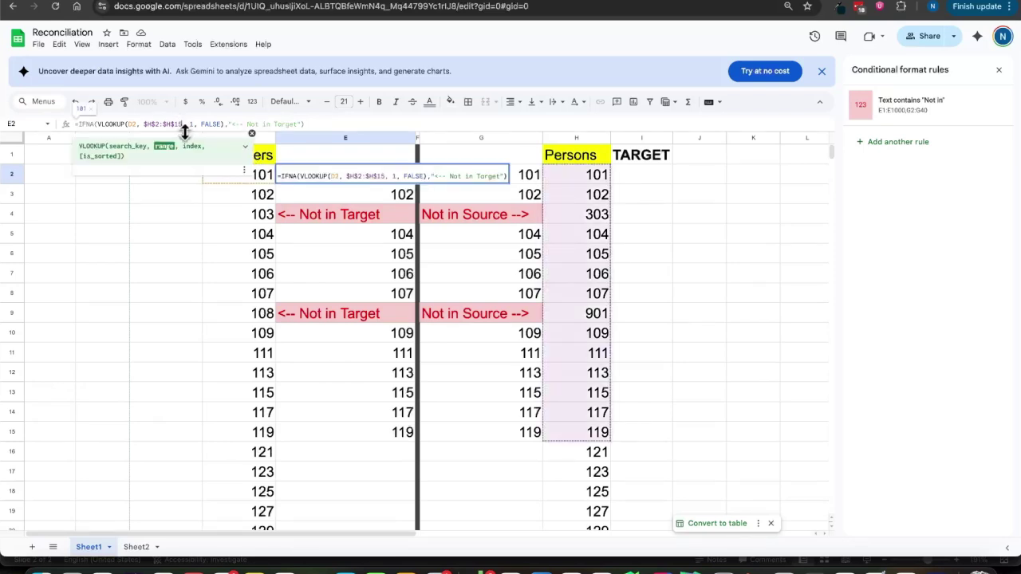
key("BackSpace")
key("BackSpace")
type("15")
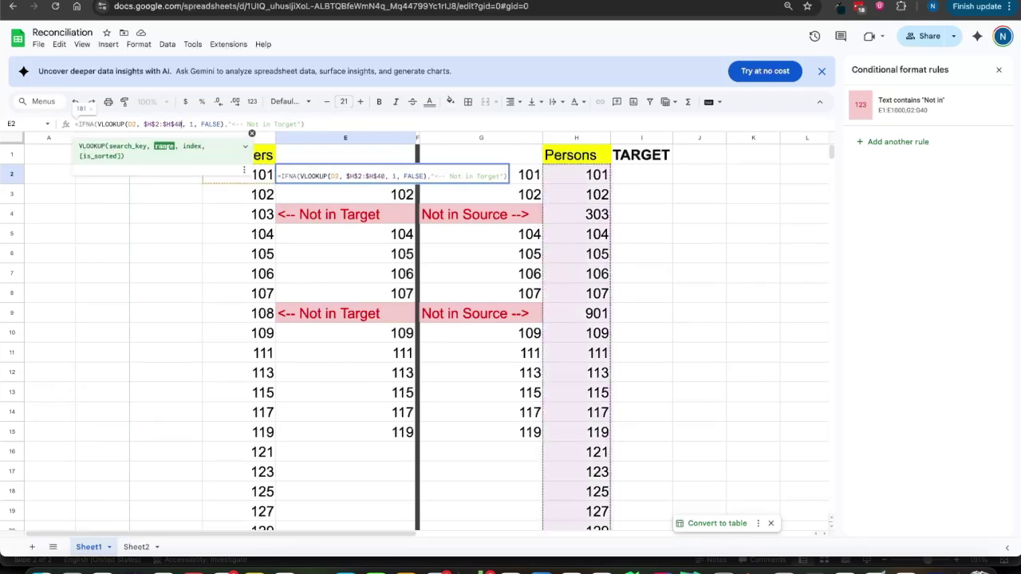
key("Return")
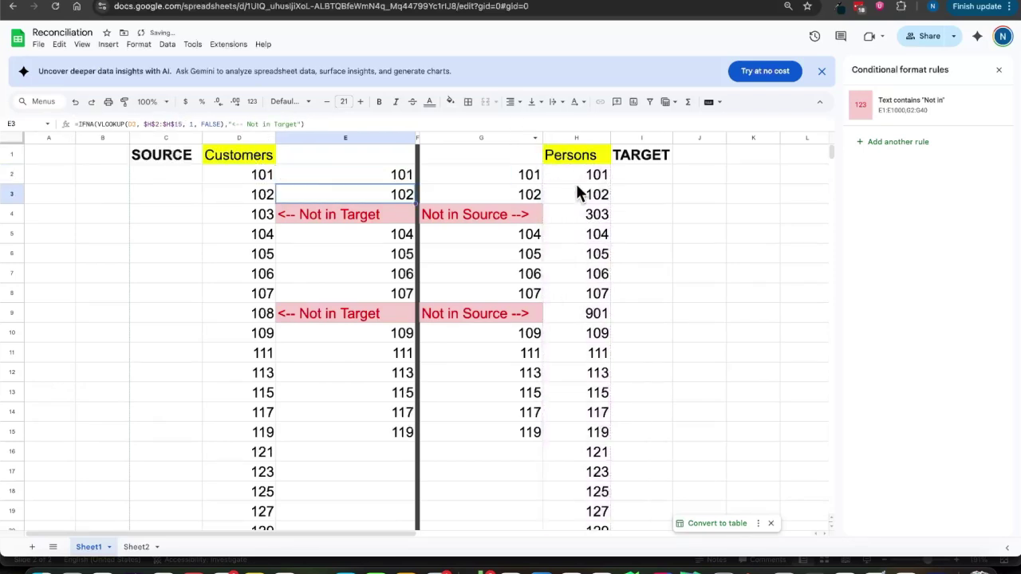
Step: Extend the VLOOKUP range in G2's formula to $D$2:$D$40
left_click(519, 175)
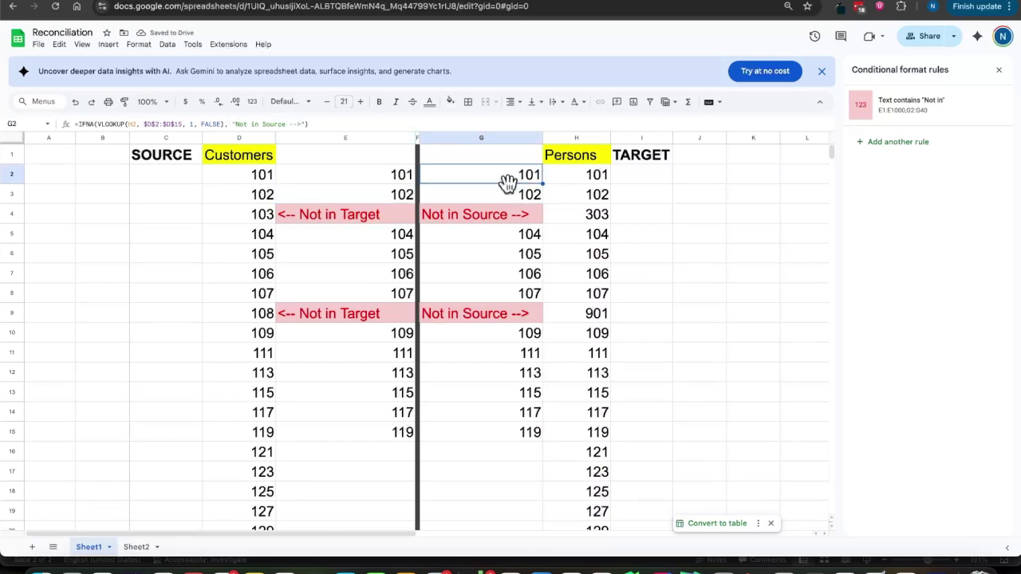
left_click(509, 137)
left_click(517, 176)
left_click(177, 124)
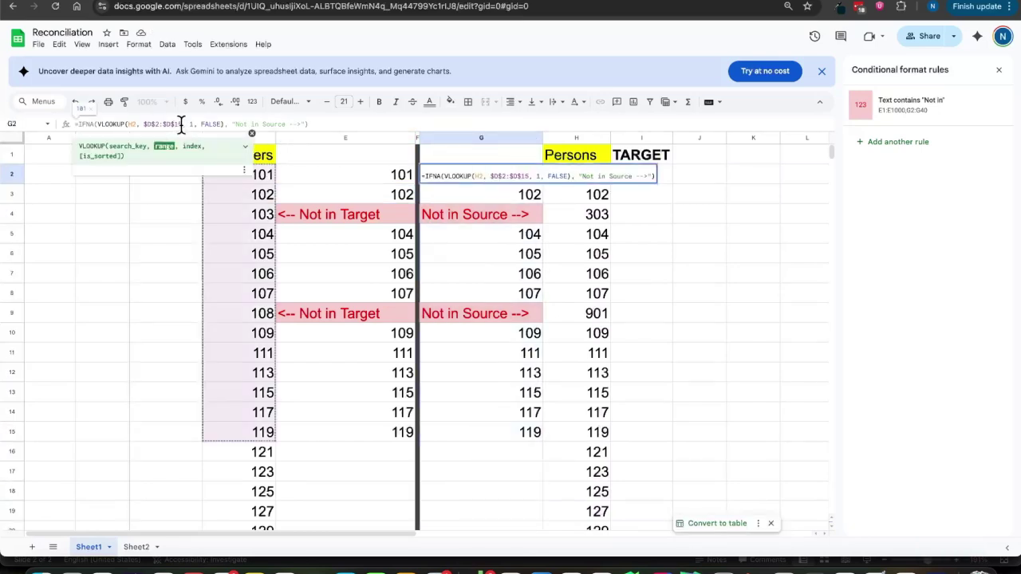
type("40")
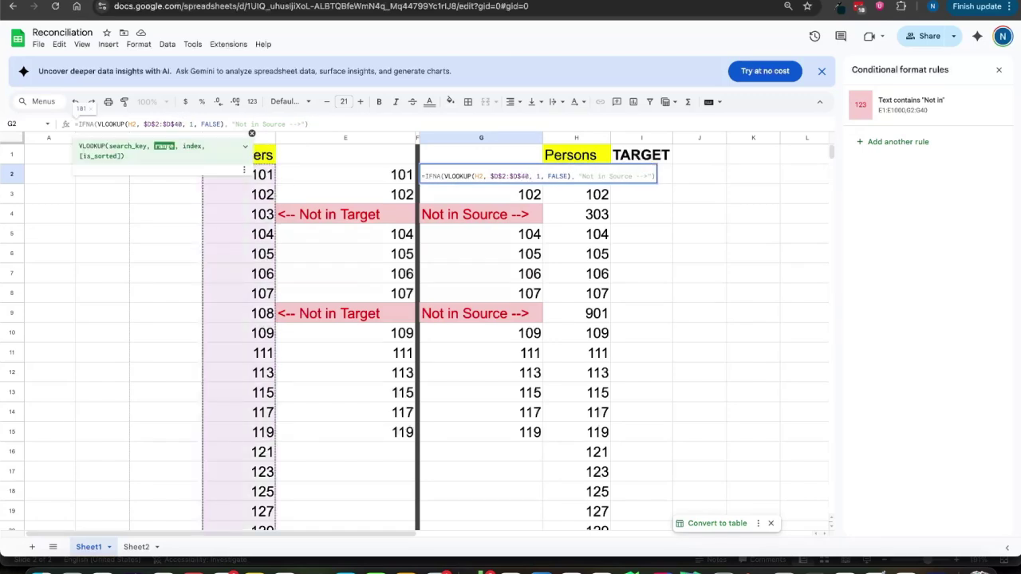
key("Return")
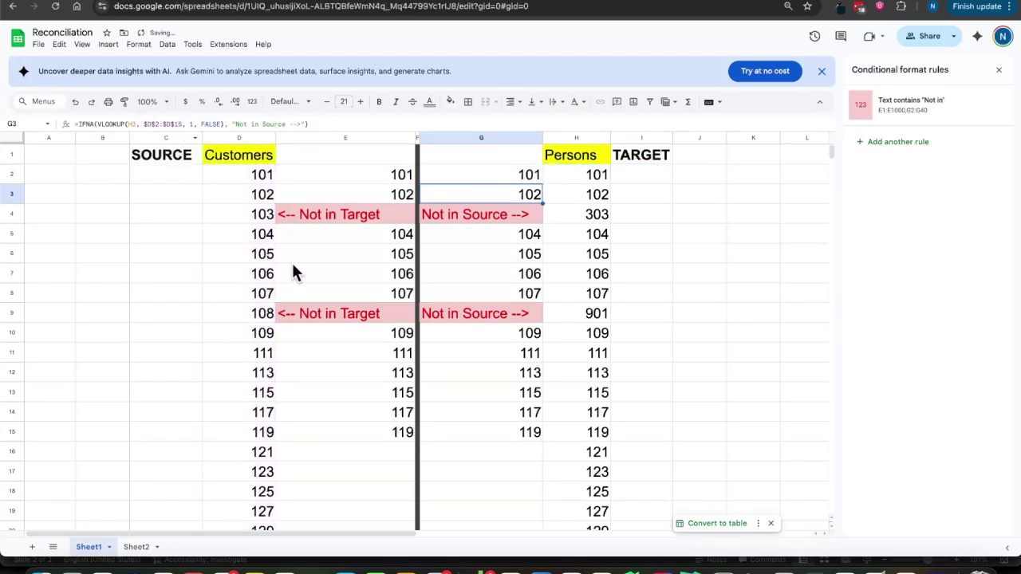
Step: Fill the updated formula from E2 down through E40 alongside the Customers list
left_click(374, 168)
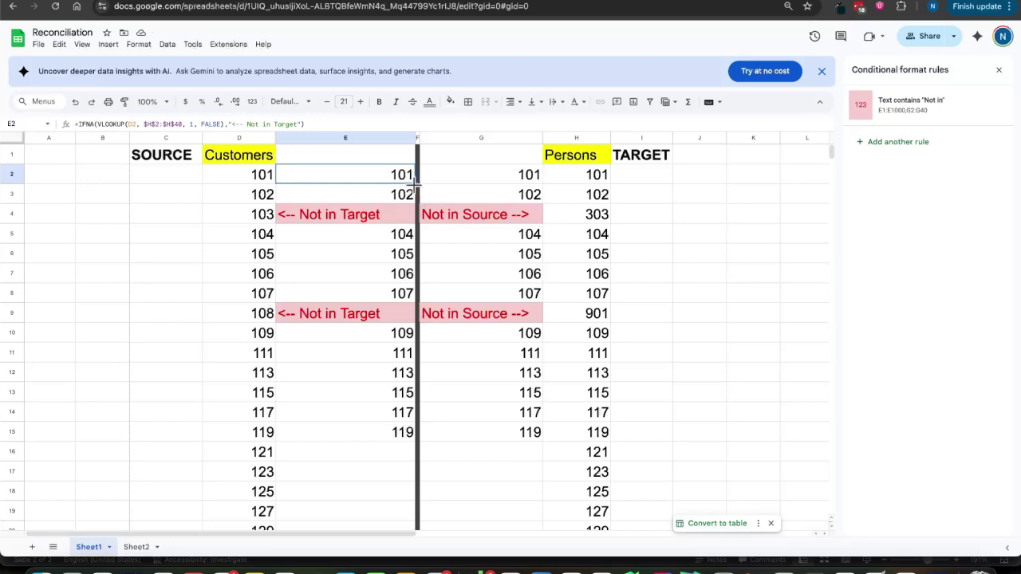
left_click_drag(415, 184, 406, 440)
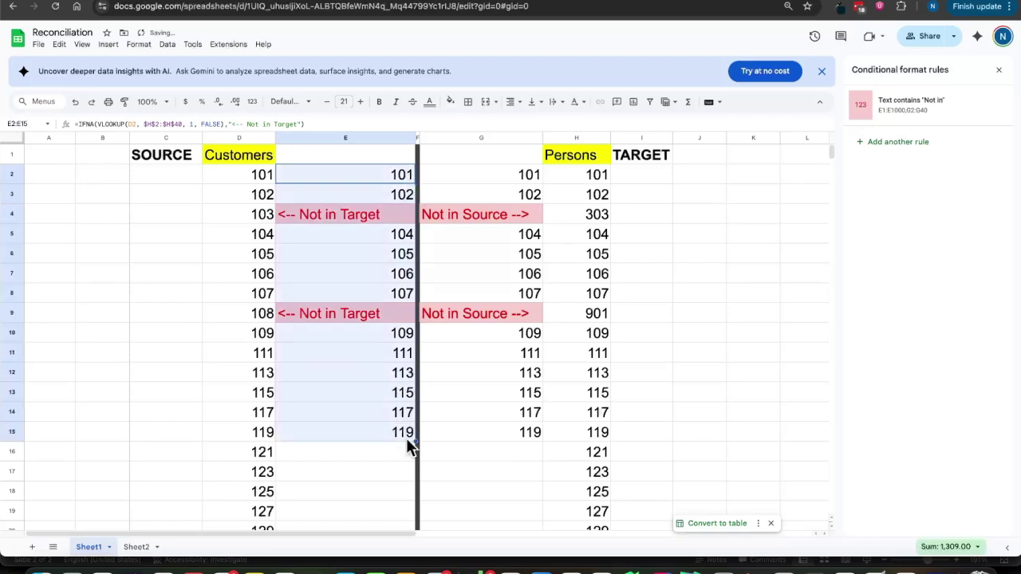
scroll(406, 438, "down", 4)
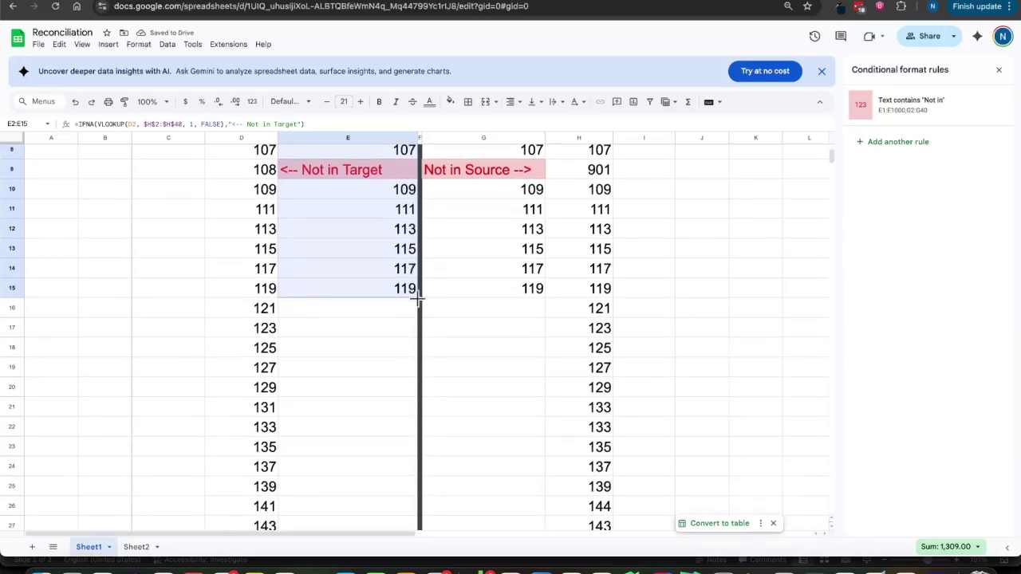
left_click_drag(418, 296, 411, 490)
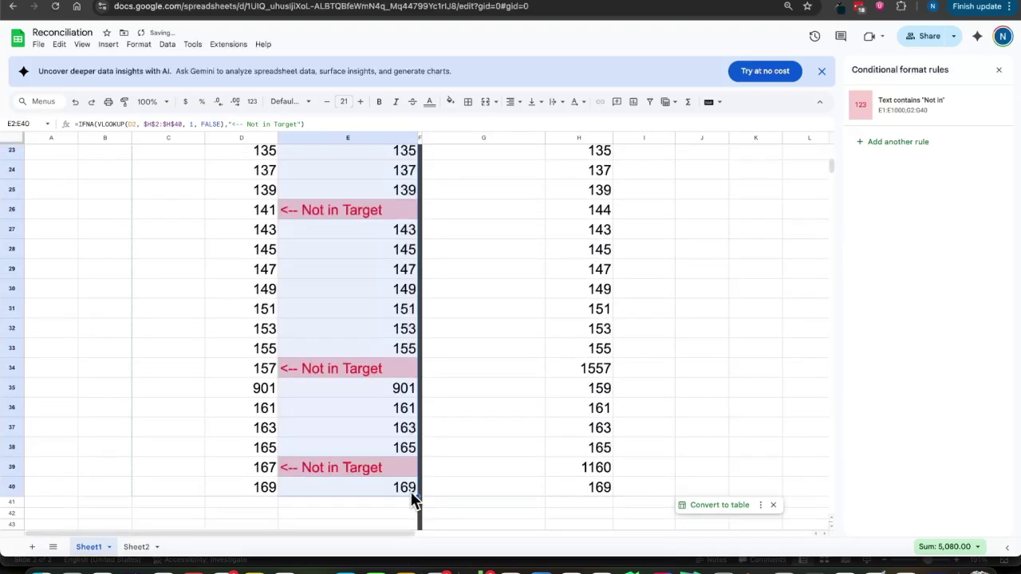
Step: Fill the updated formula from G2 down through G40 alongside the Persons list
scroll(582, 431, "up", 8)
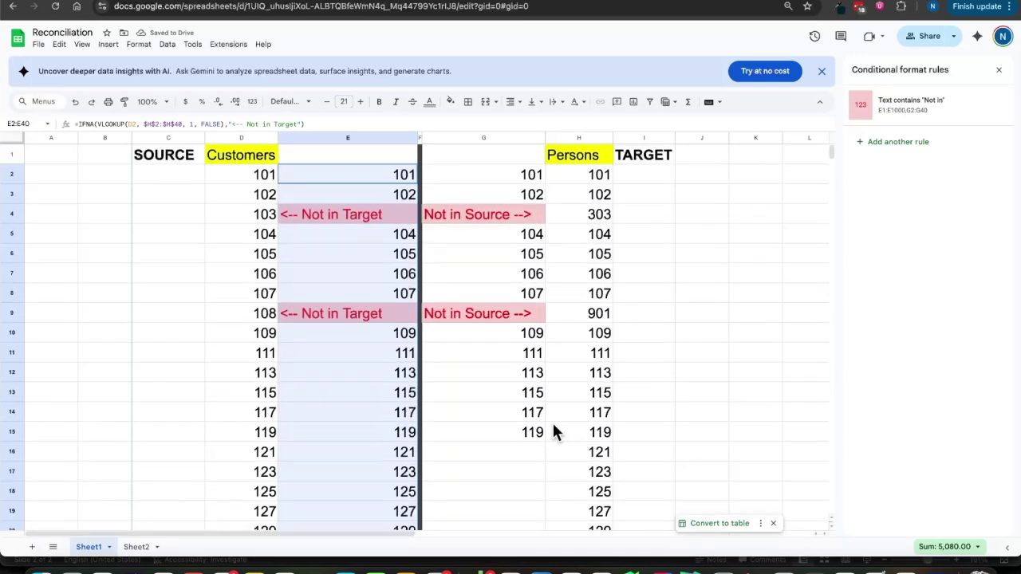
left_click(524, 174)
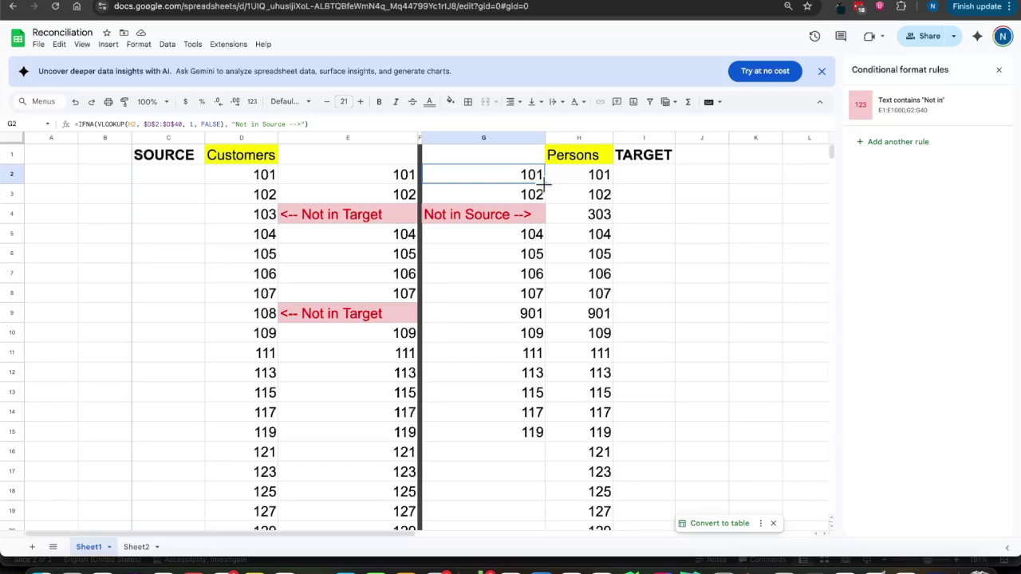
left_click_drag(545, 183, 539, 385)
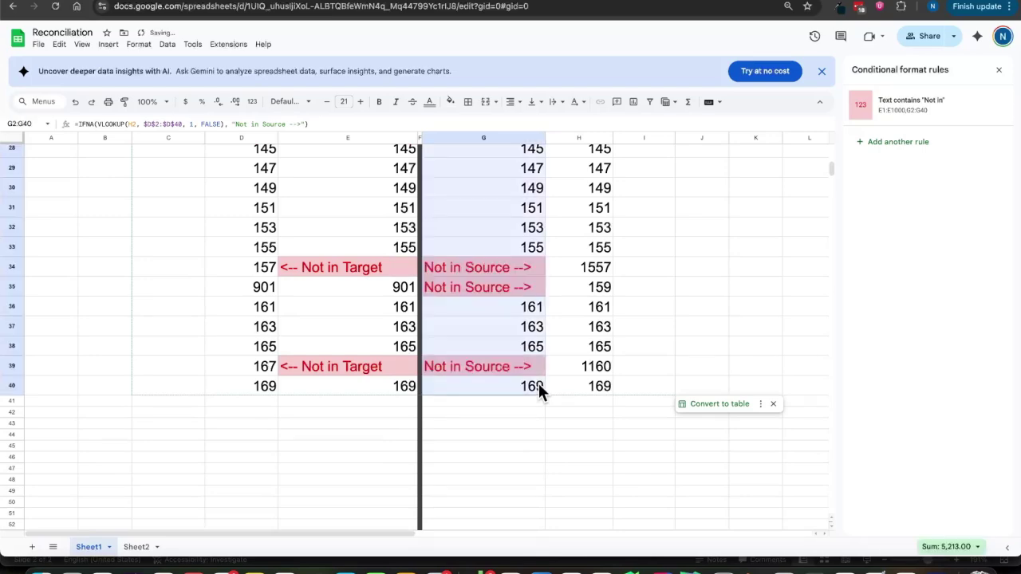
Step: Review the extended match results in columns E and G, including the Persons ID in H35
left_click(495, 389)
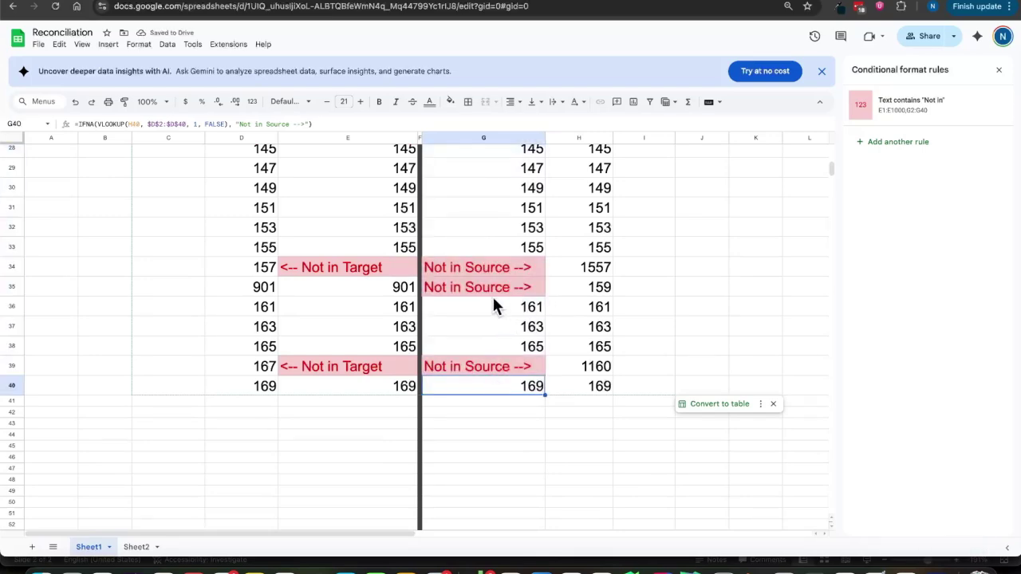
scroll(494, 305, "up", 3)
scroll(495, 304, "down", 3)
left_click(588, 289)
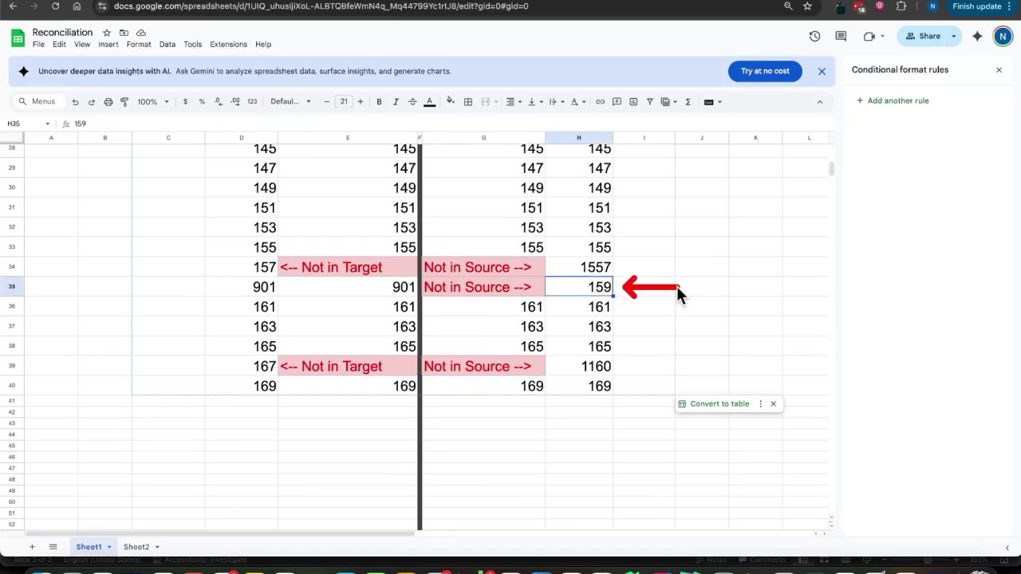
Step: Examine the unmatched Customers and Persons IDs in rows 34 and 35 and return to the start of both lists
left_click_drag(676, 289, 712, 289)
left_click_drag(243, 265, 145, 267)
left_click_drag(625, 262, 691, 262)
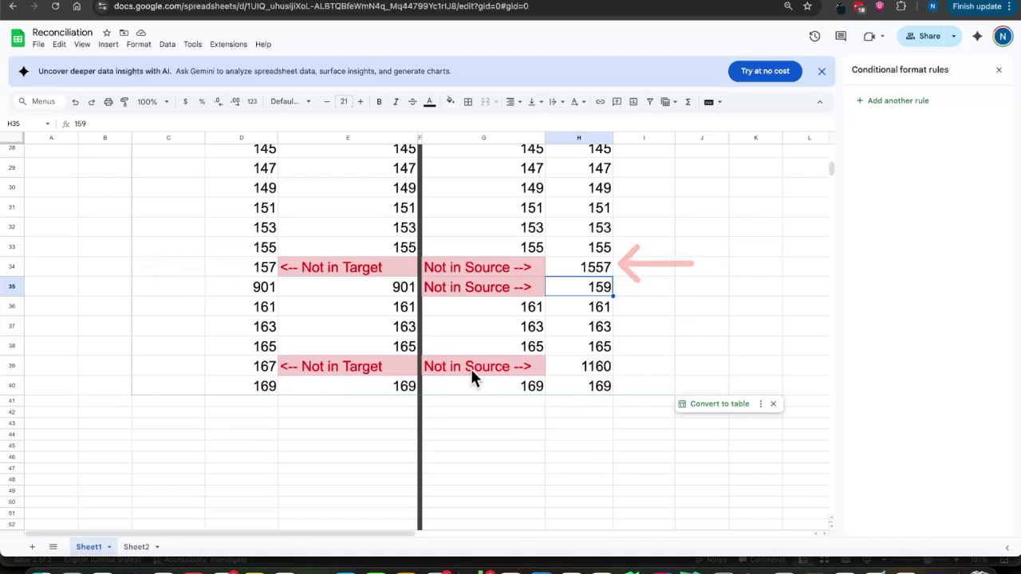
scroll(492, 354, "up", 9)
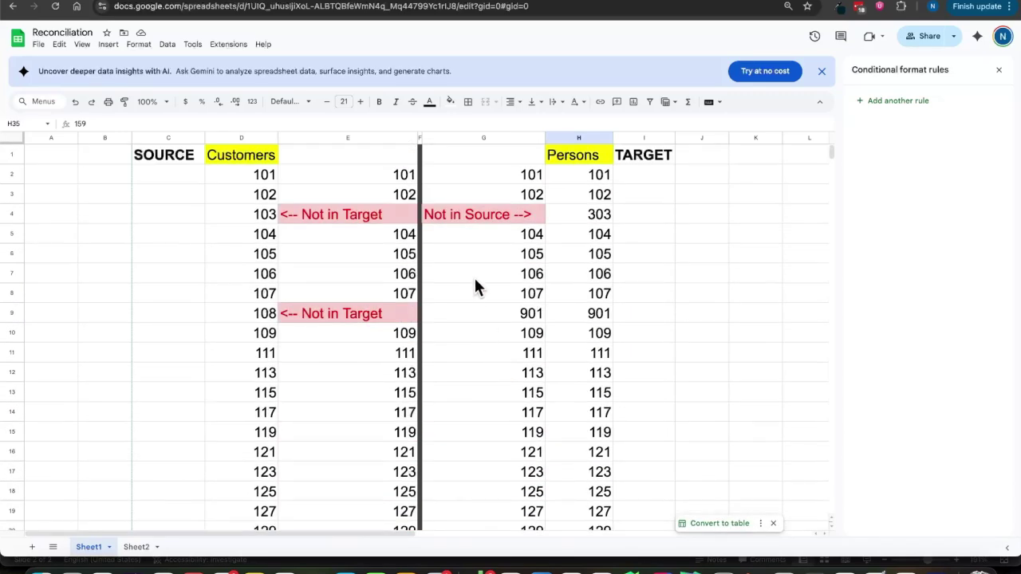
Step: Switch to PowerPoint and review the Data Reconciliation slide followed by the VLOOKUP slide
key("super+Tab")
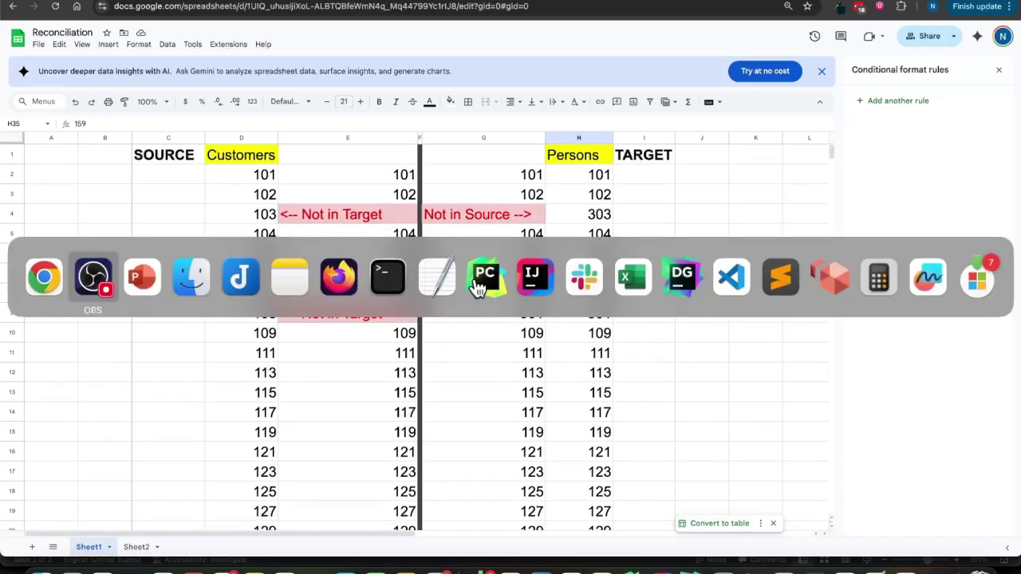
key("super+Tab")
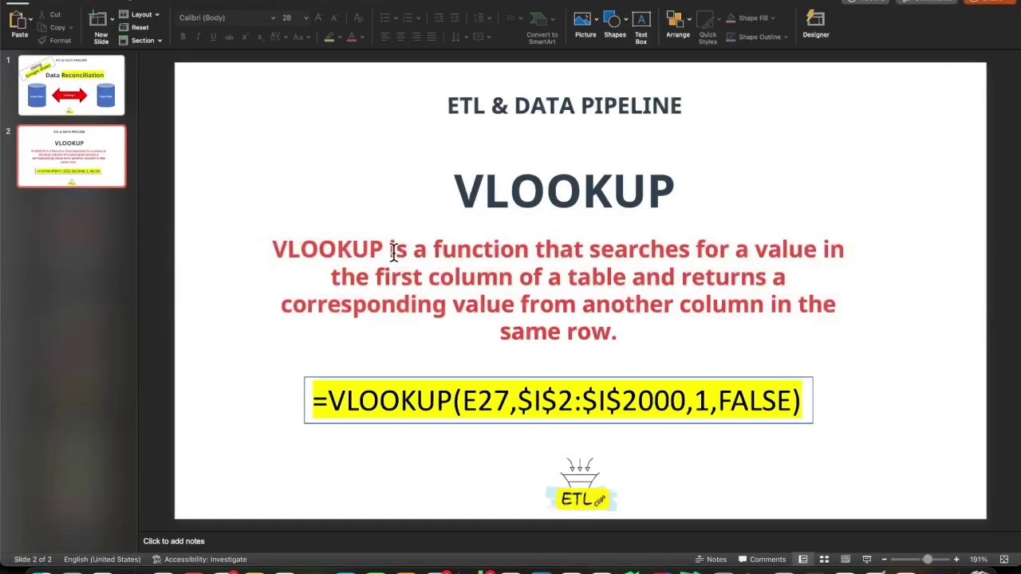
left_click(75, 85)
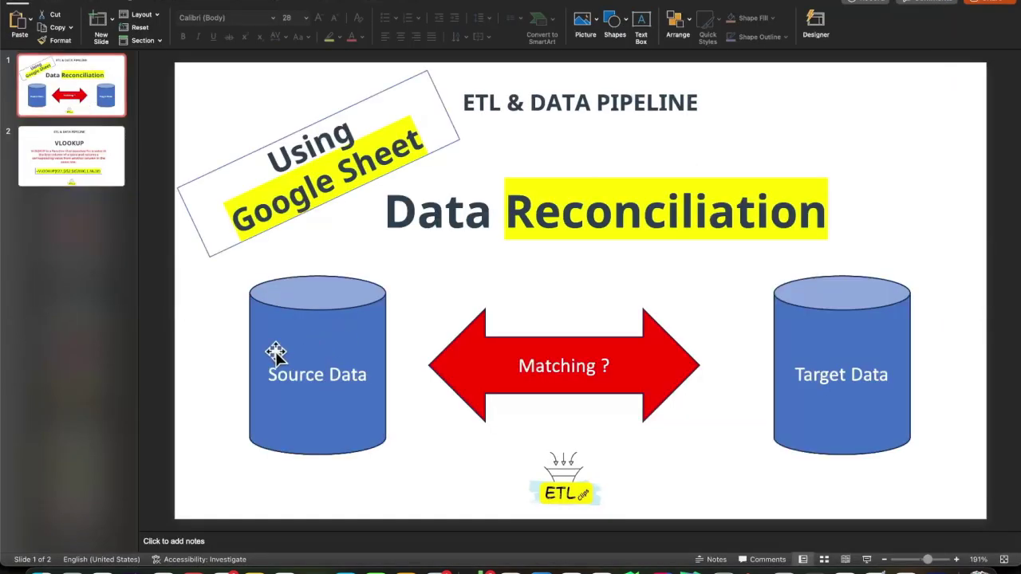
left_click(572, 365)
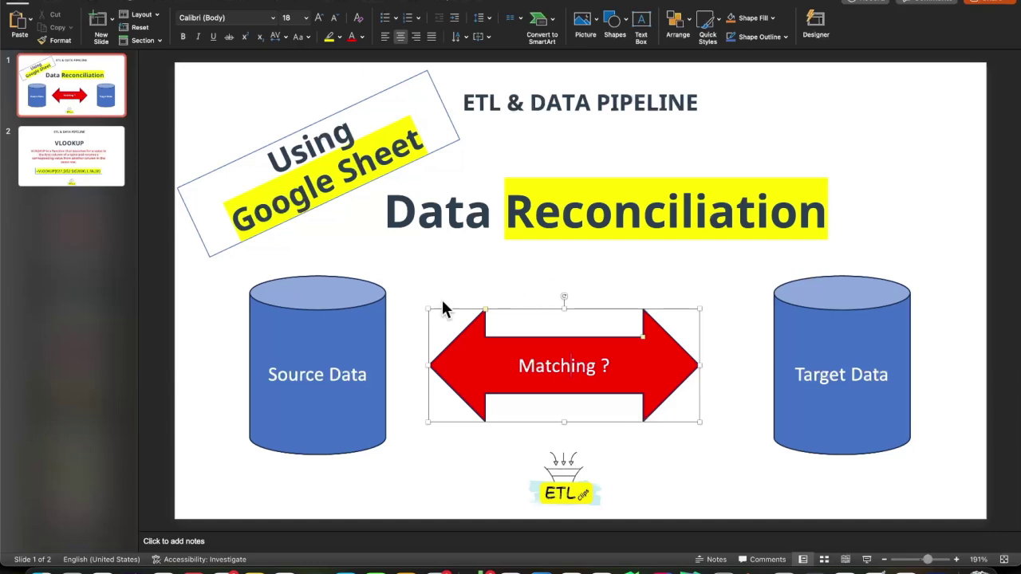
left_click(72, 148)
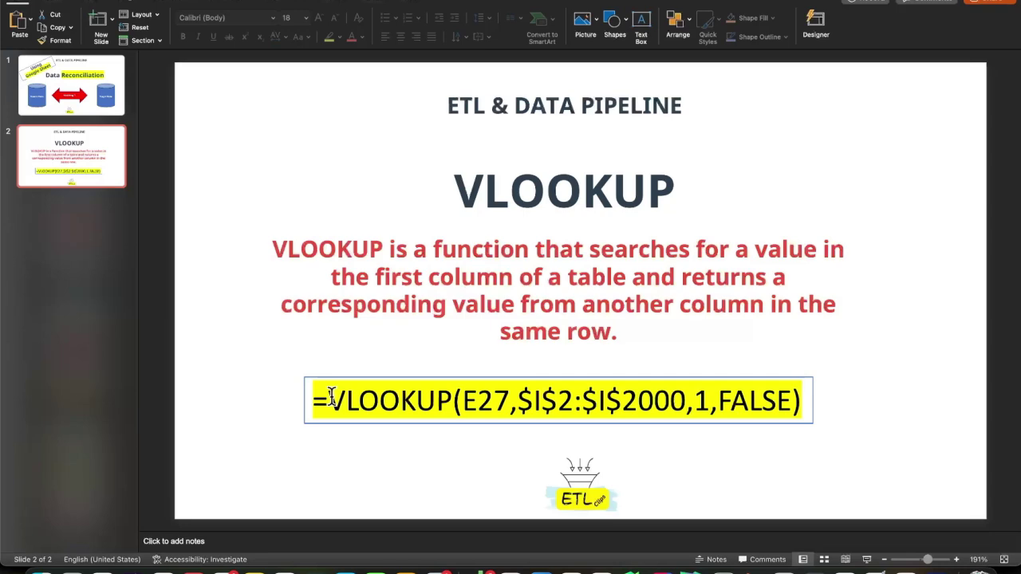
Step: Switch back to the Reconciliation sheet in Chrome and examine the source and target columns with their match results
key("super+Tab")
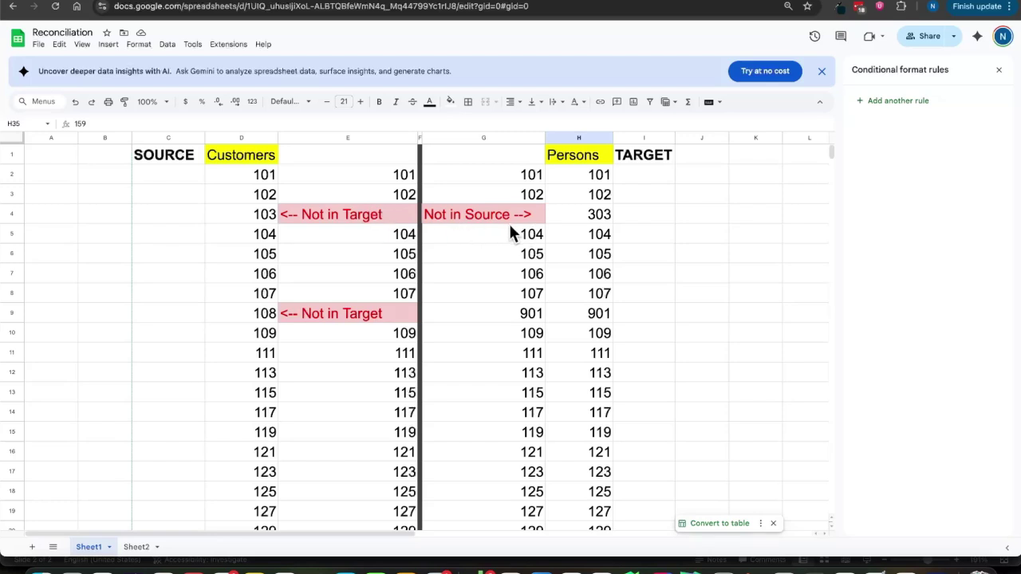
left_click(665, 294)
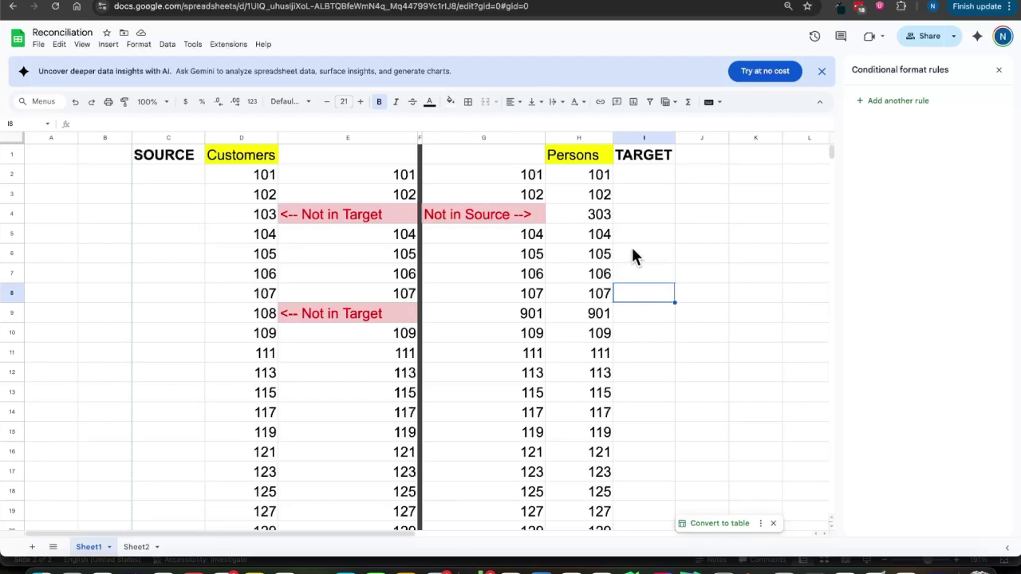
left_click(689, 240)
left_click(333, 138)
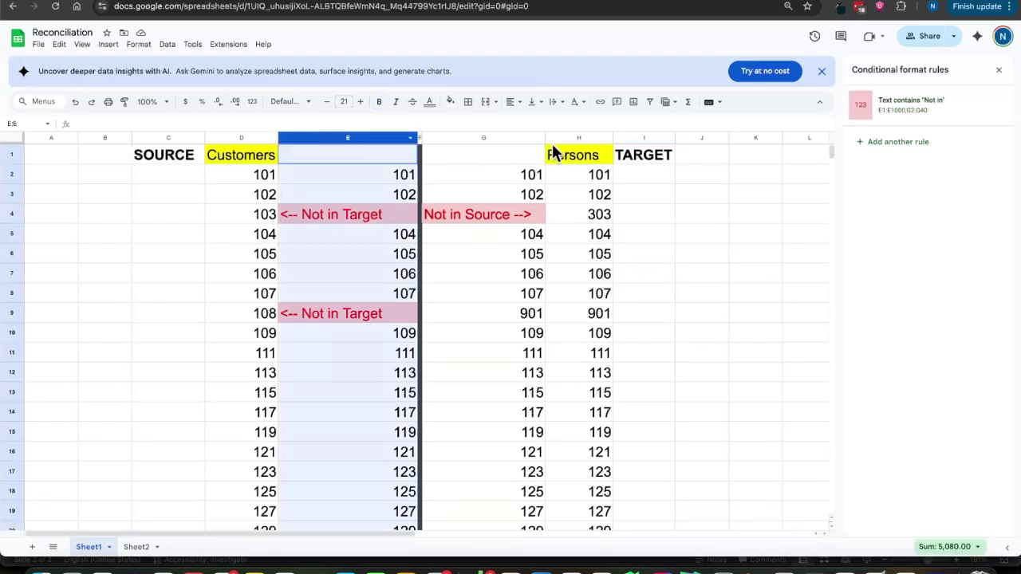
left_click(579, 138)
left_click(151, 137)
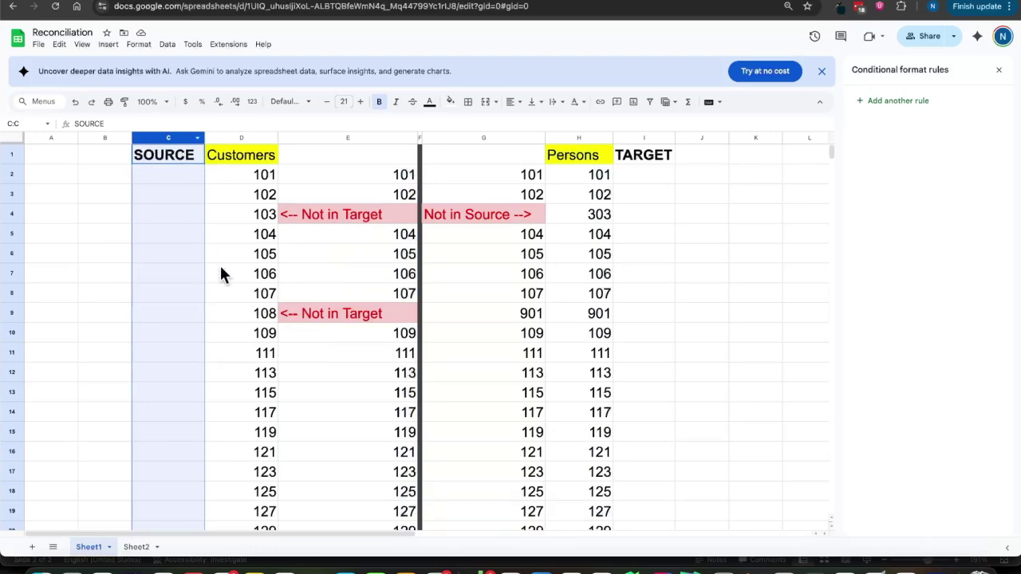
scroll(240, 311, "down", 3)
scroll(240, 308, "up", 3)
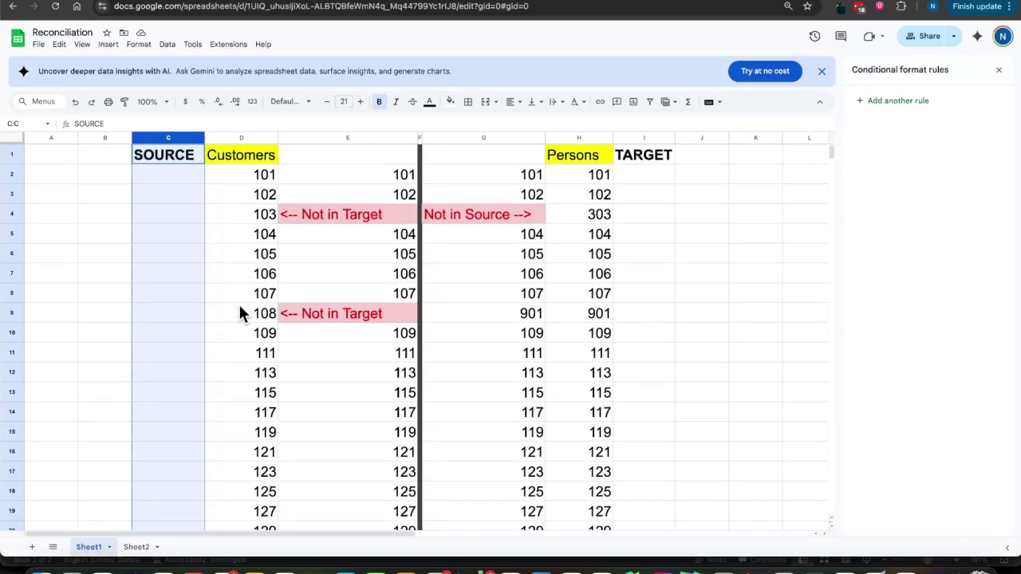
scroll(407, 337, "down", 1)
Step: Recheck the VLOOKUP slide in PowerPoint, then return to the Reconciliation sheet and review the missing-ID flags in columns E and G
key("super+Tab")
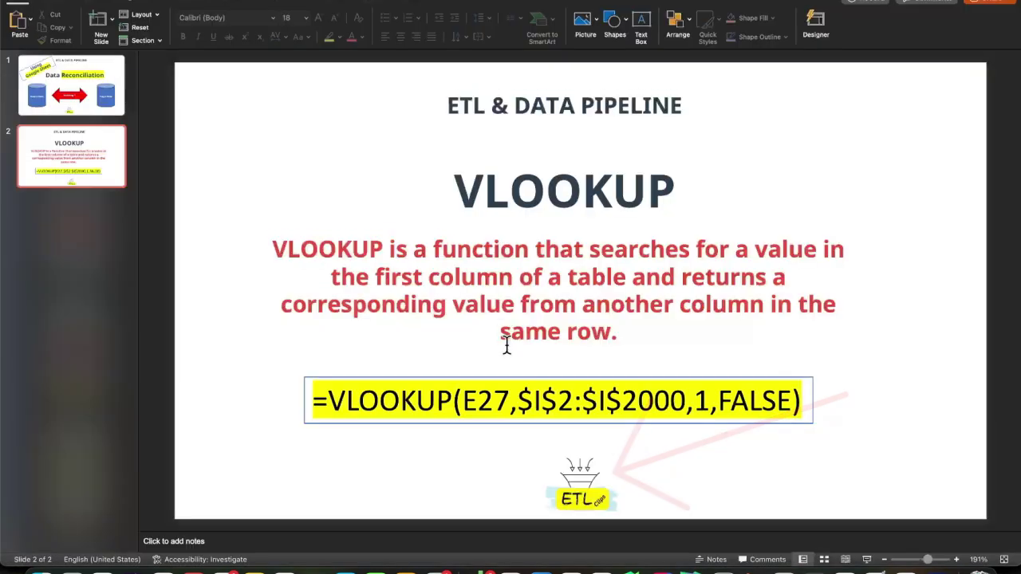
key("super+Tab")
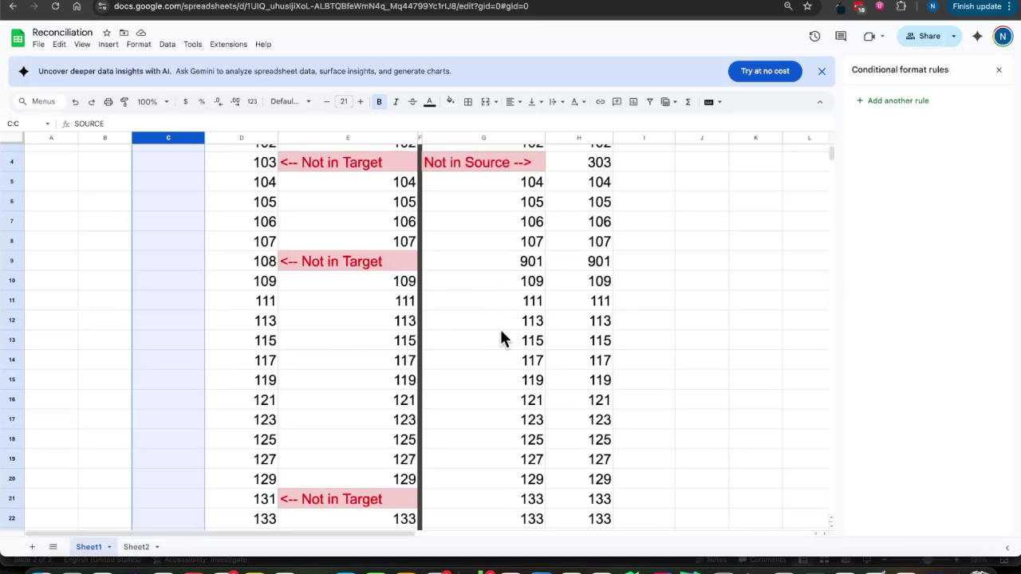
scroll(469, 355, "down", 10)
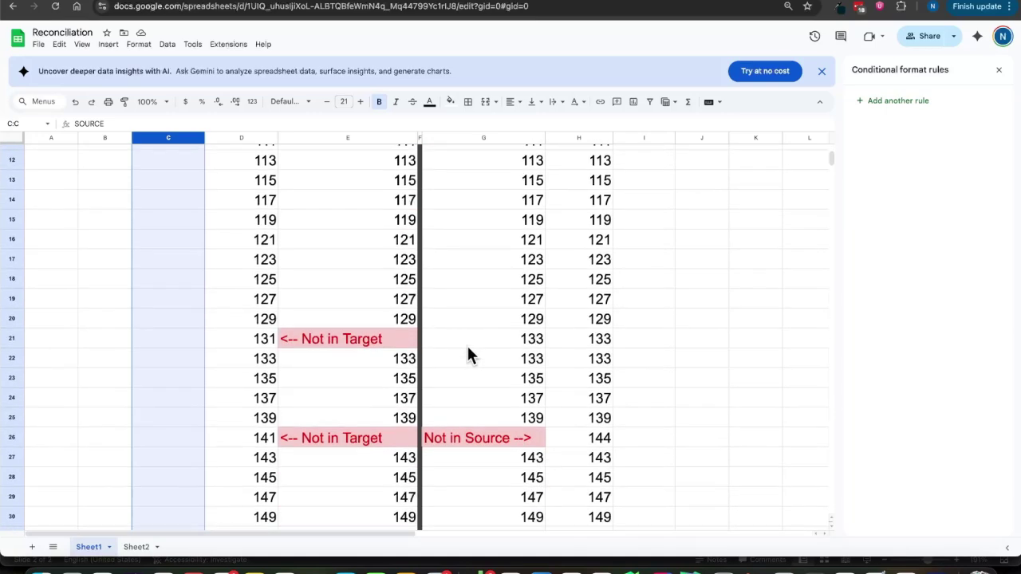
scroll(468, 351, "down", 2)
scroll(469, 351, "up", 10)
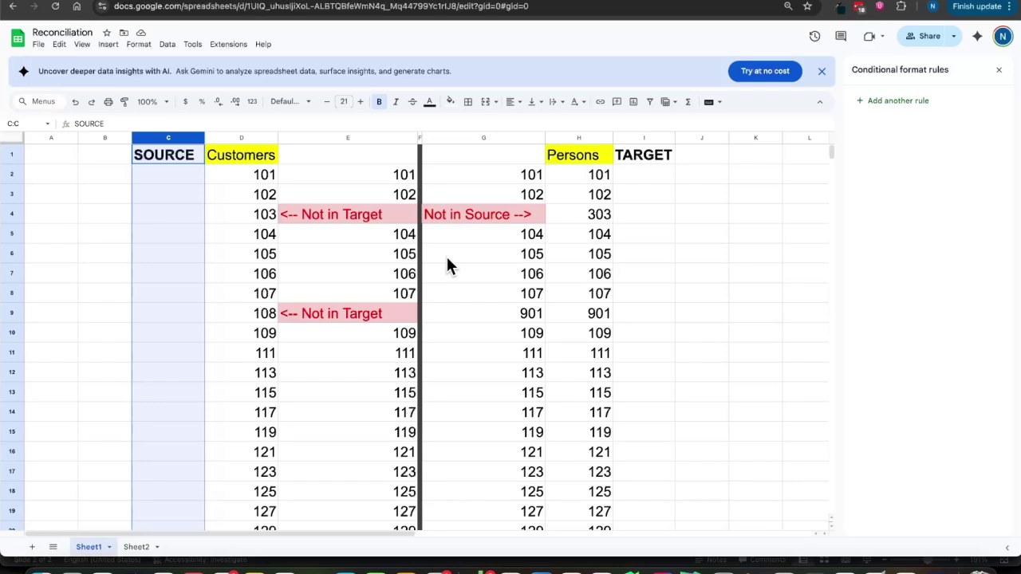
left_click(363, 138)
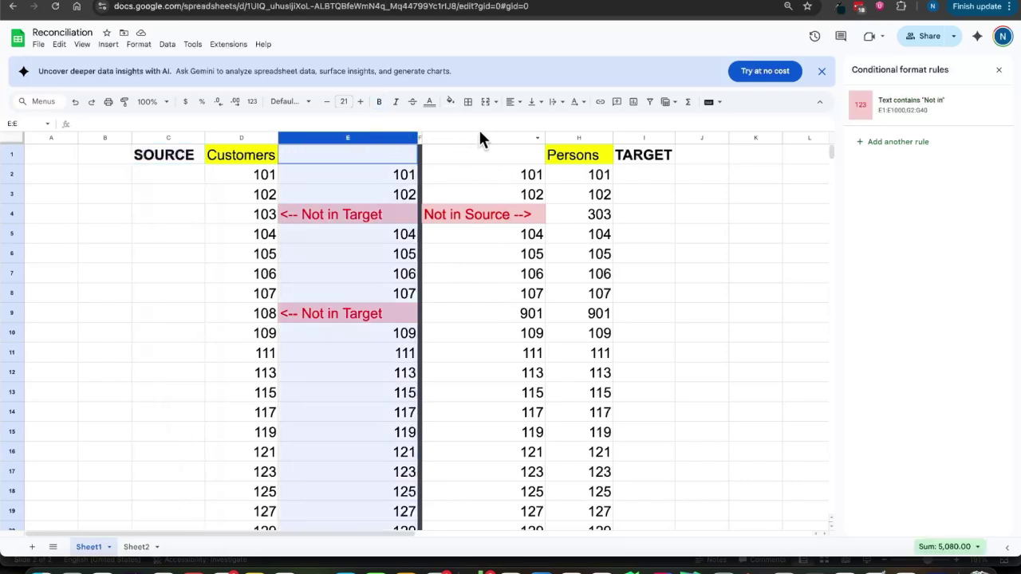
Step: Enter a sample first name in I2 and last name in J2 beside the first Persons ID, then clear both cells
left_click(700, 174)
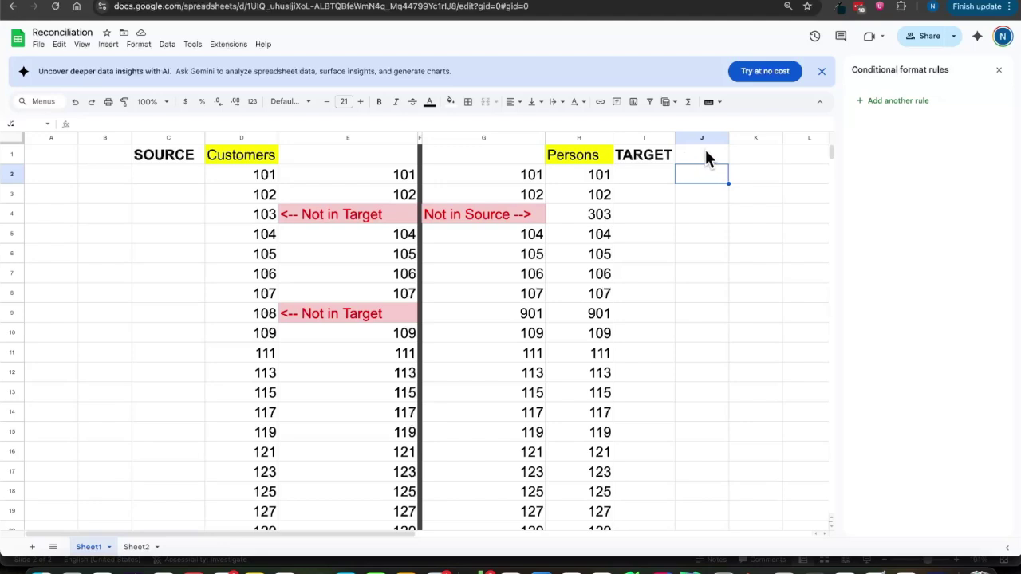
left_click(654, 174)
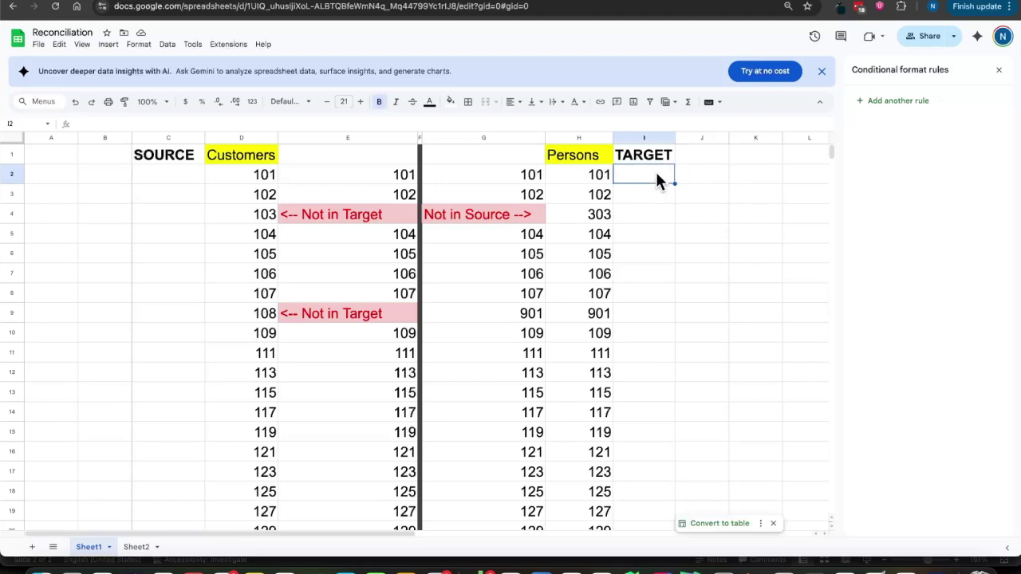
type("John")
left_click(704, 168)
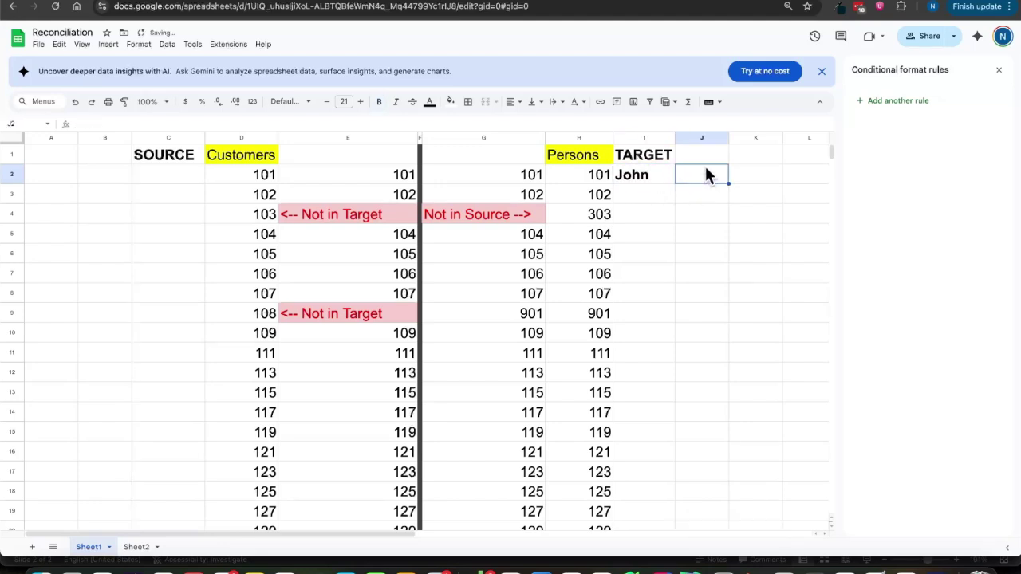
type("Doe")
left_click(696, 222)
left_click_drag(648, 175, 688, 177)
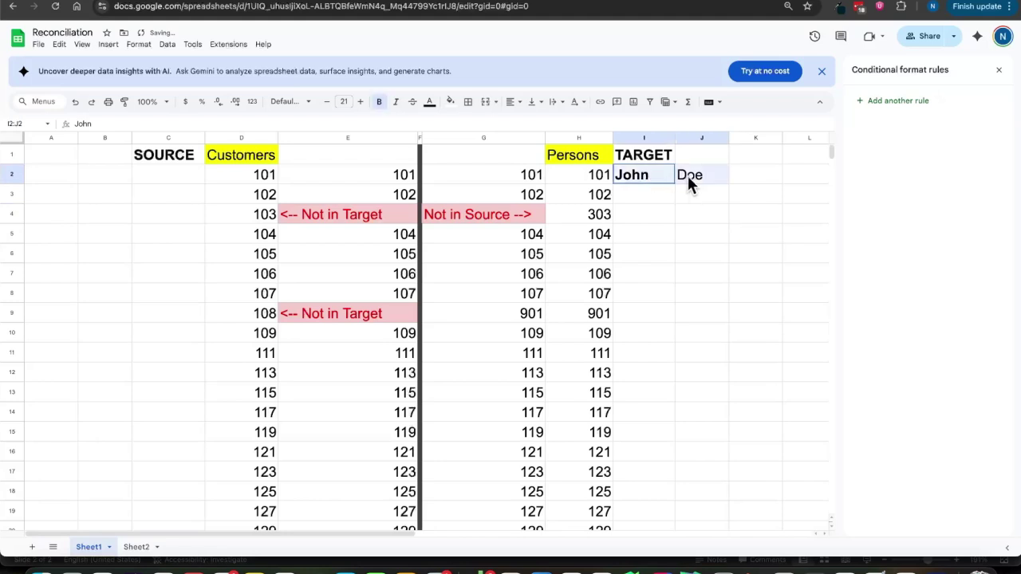
key("Delete")
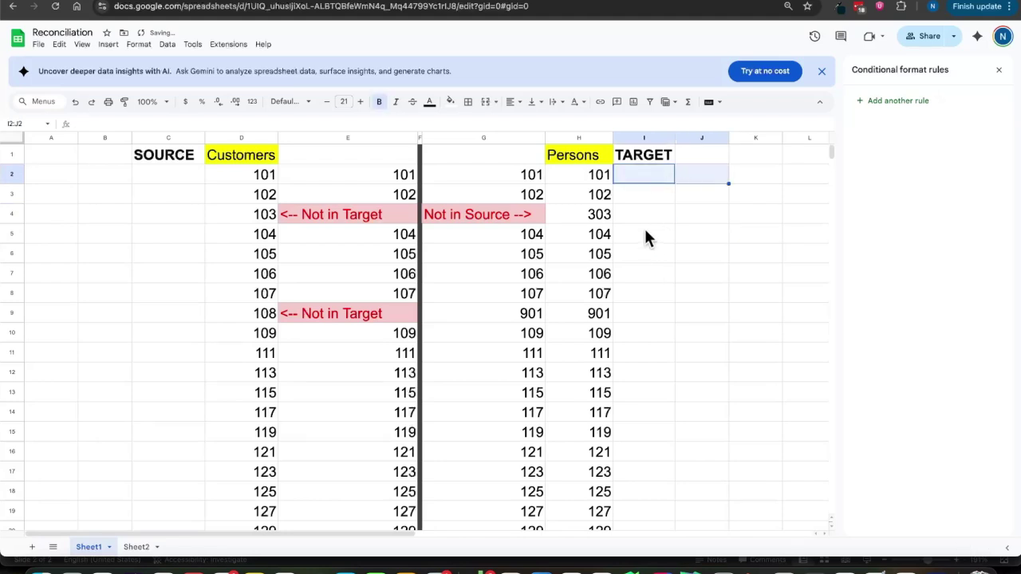